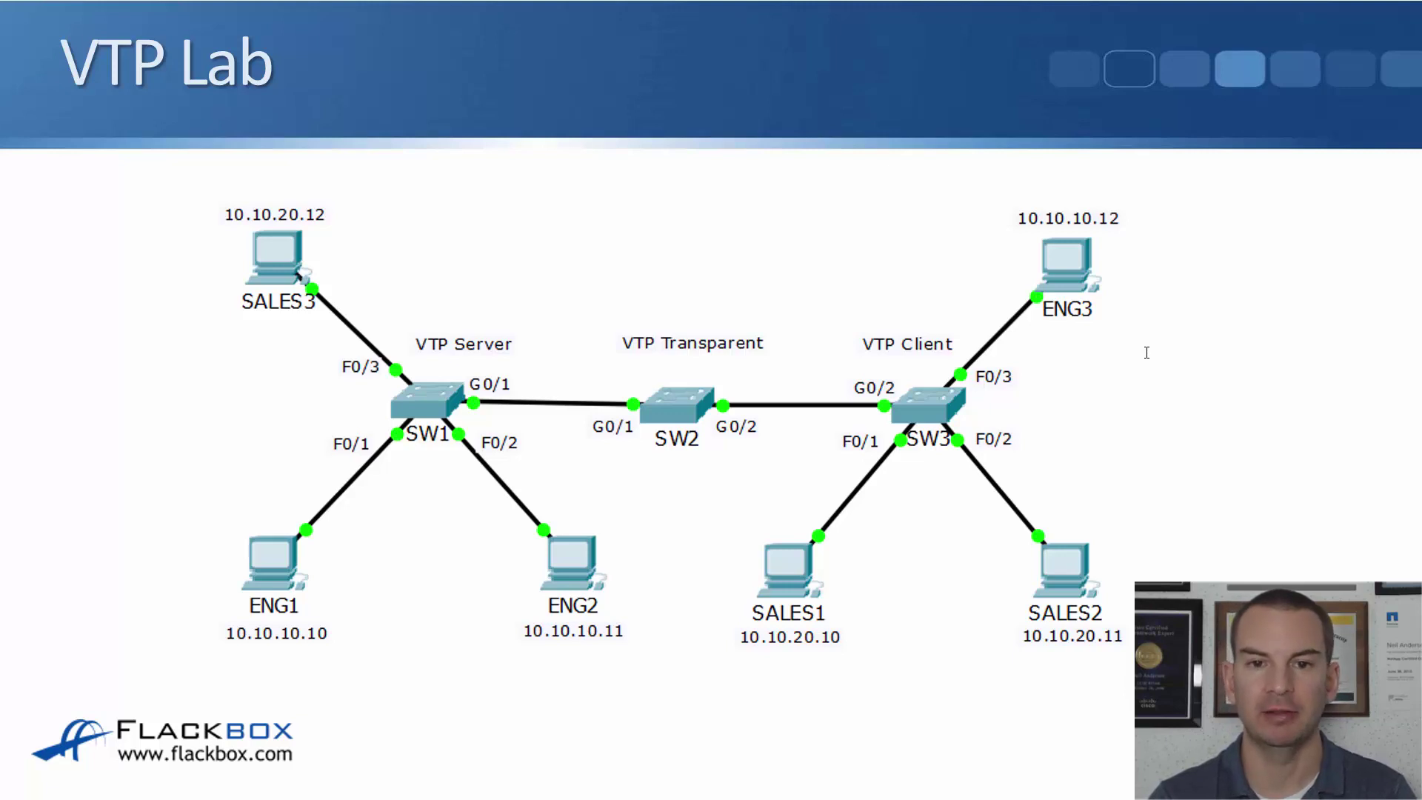
# Step: Enter privileged mode on SW1 and display its running configuration with sh run
pyautogui.hotkey('alt', 'Tab')
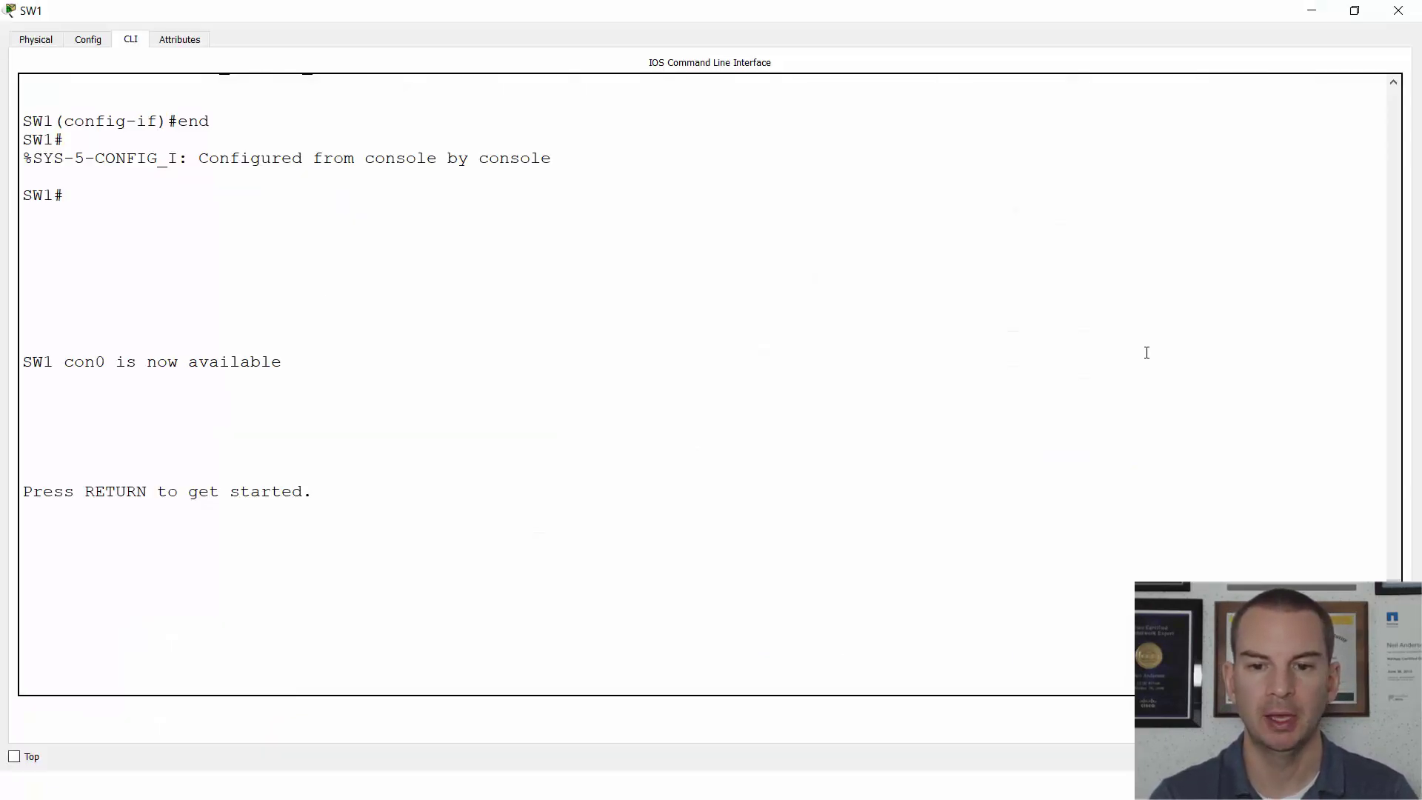
pyautogui.press('Return')
pyautogui.write('en')
pyautogui.press('Return')
pyautogui.write('sh run')
pyautogui.press('Return')
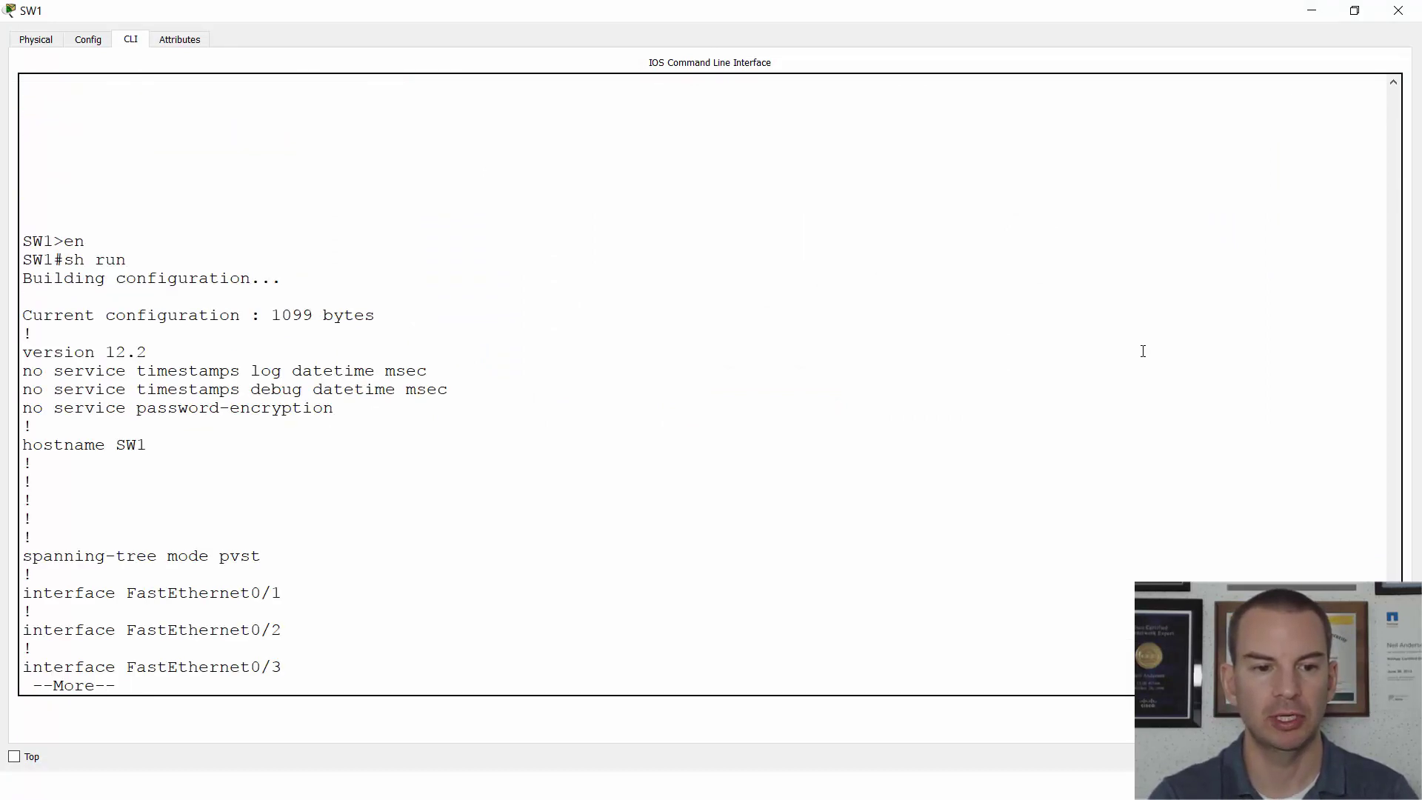
pyautogui.press('space')
pyautogui.press('space')
pyautogui.press('space')
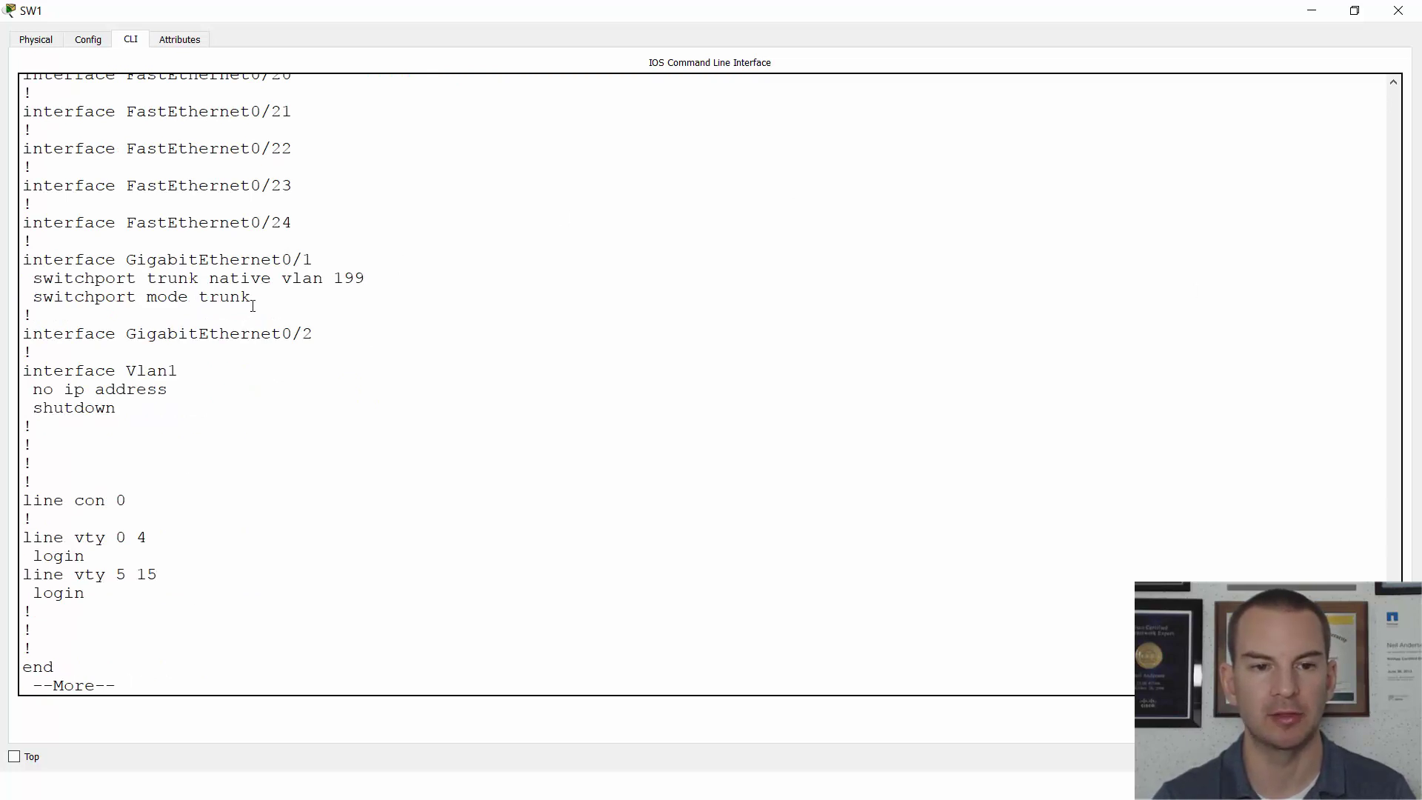
# Step: Highlight the GigabitEthernet0/1 trunk settings and native VLAN 199 in the configuration
pyautogui.moveTo(252, 299); pyautogui.dragTo(20, 264)
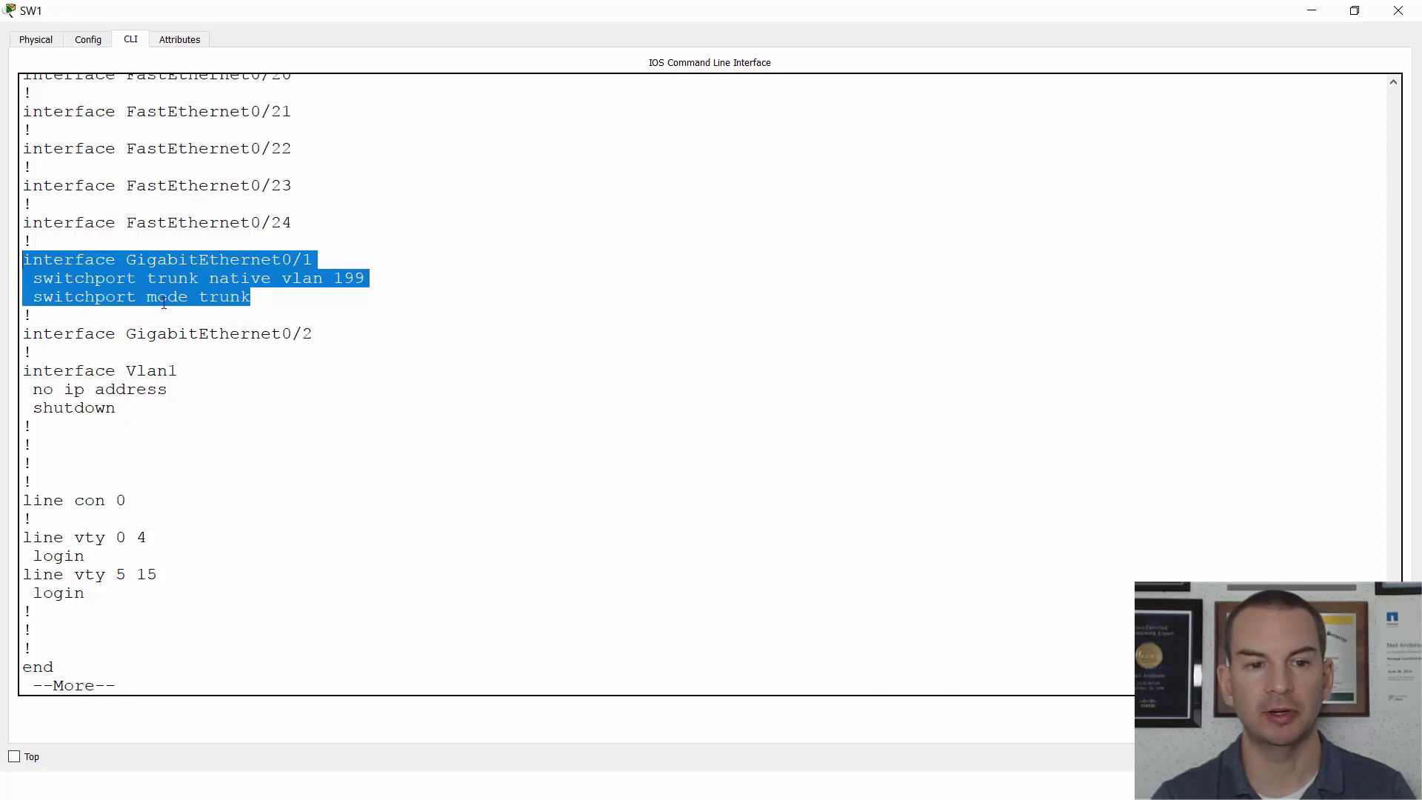
pyautogui.click(280, 300)
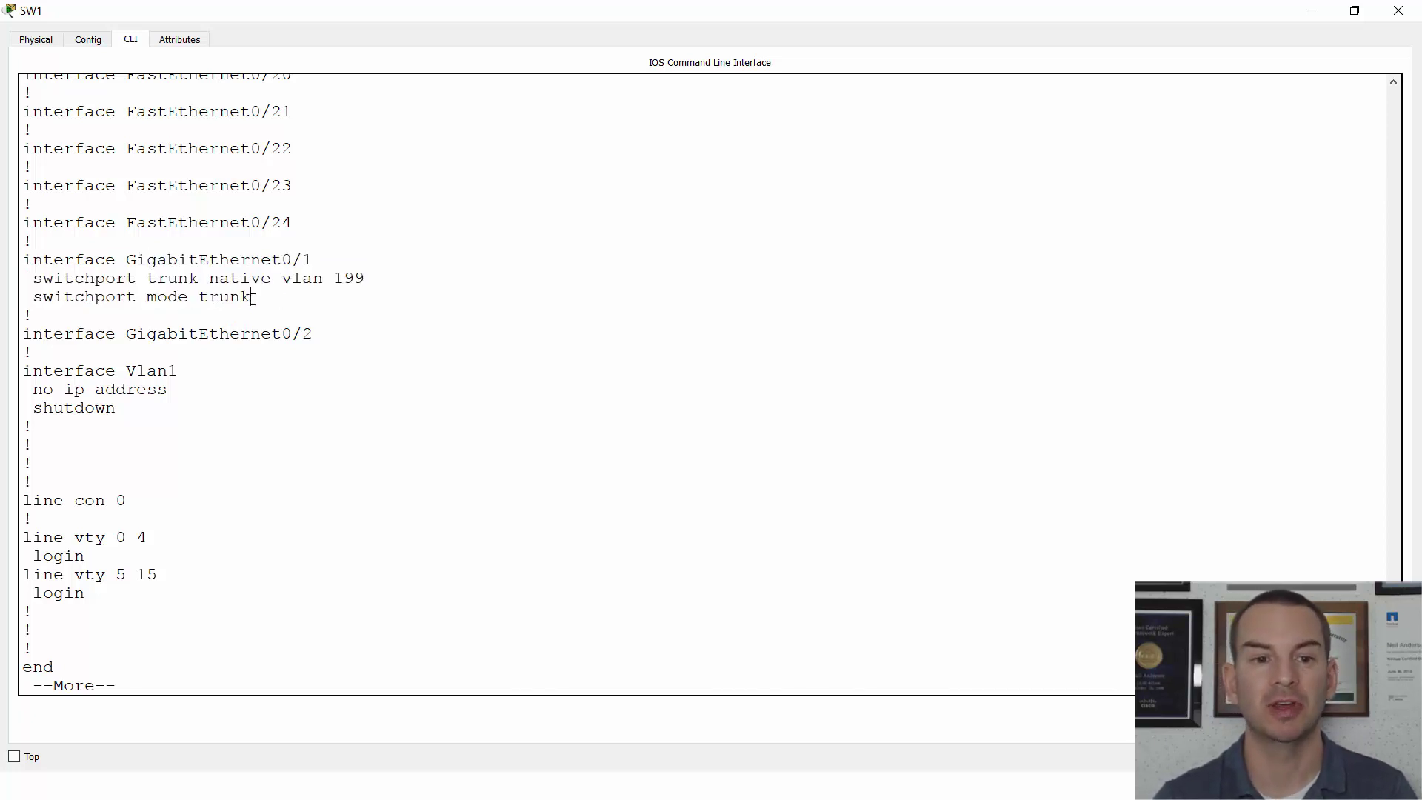
pyautogui.moveTo(253, 297); pyautogui.dragTo(241, 297)
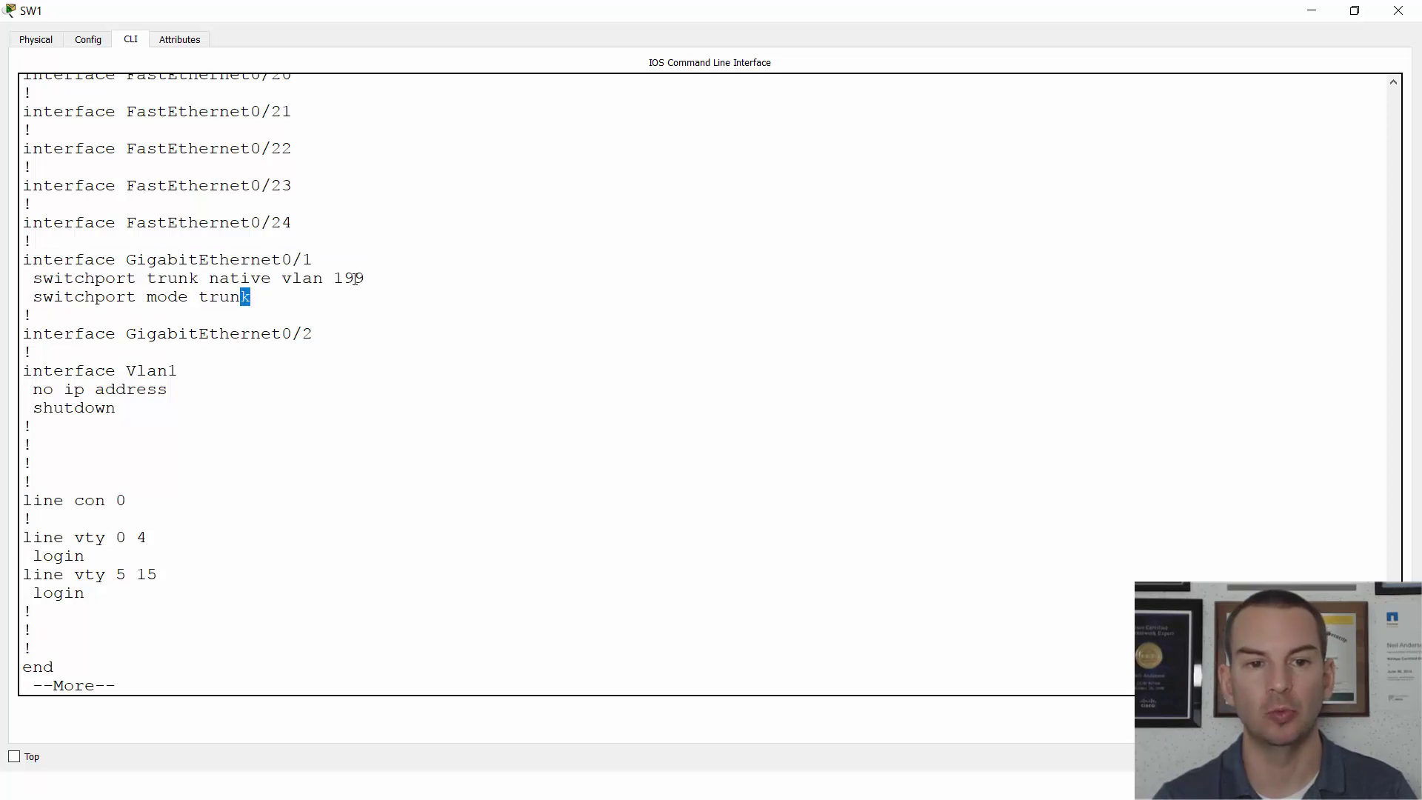
pyautogui.doubleClick(355, 278)
pyautogui.moveTo(252, 297); pyautogui.dragTo(22, 259)
# Step: List SW1's VLANs with sh vlan brief, pointing out the VLAN 199 Native entry
pyautogui.press('space')
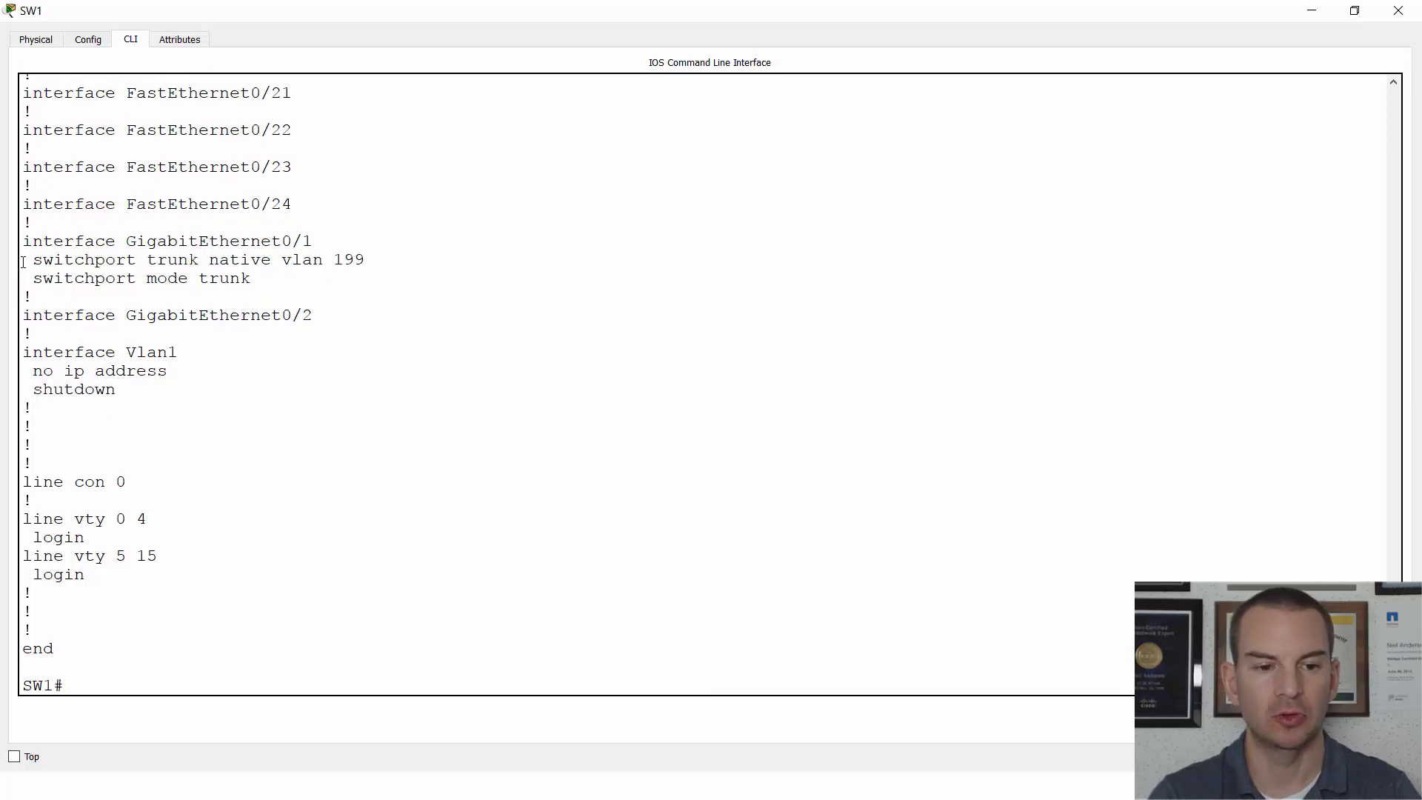
pyautogui.write('sh vlan brief')
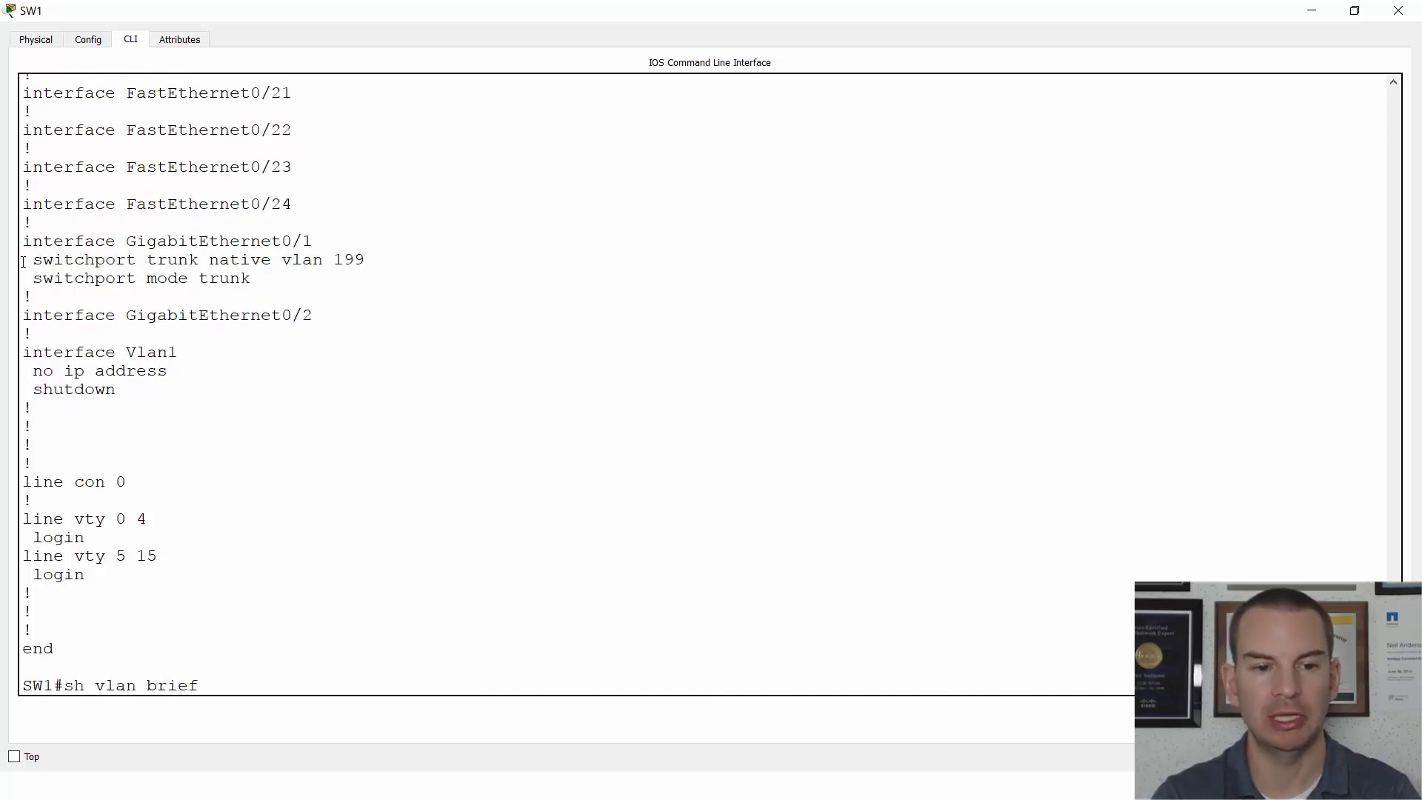
pyautogui.press('Return')
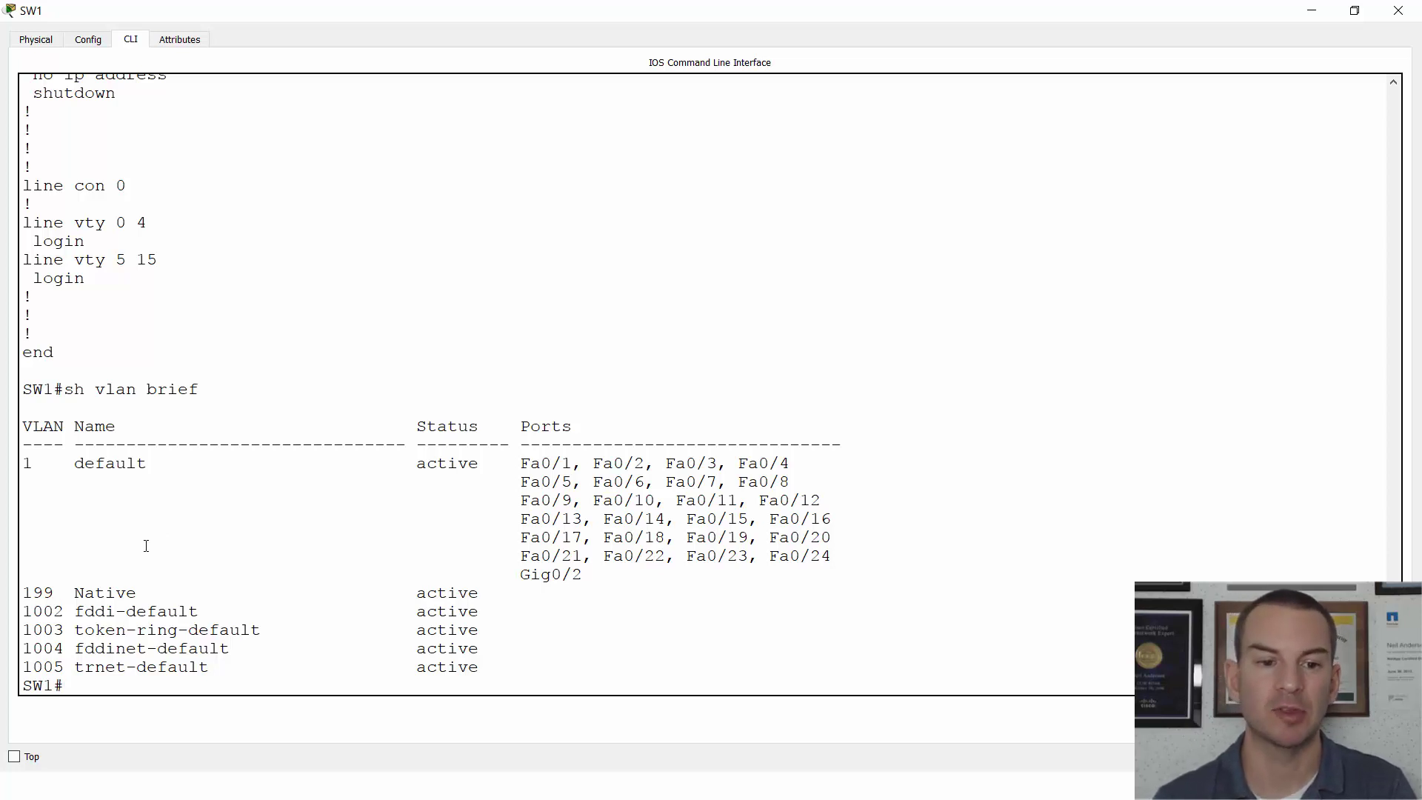
pyautogui.moveTo(137, 593); pyautogui.dragTo(33, 587)
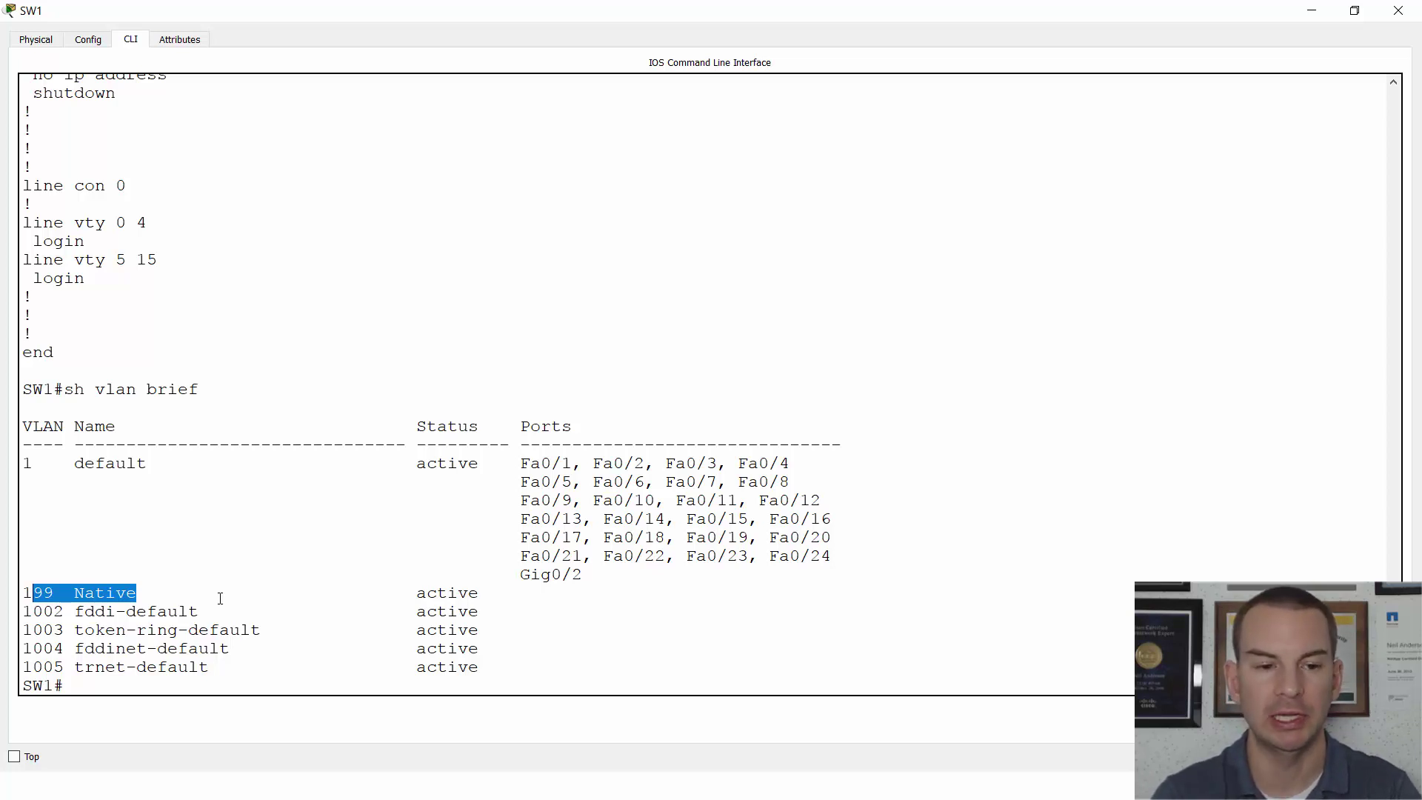
# Step: Run sh vtp status on SW1 and highlight the empty VTP domain name line
pyautogui.write('sh vtp status')
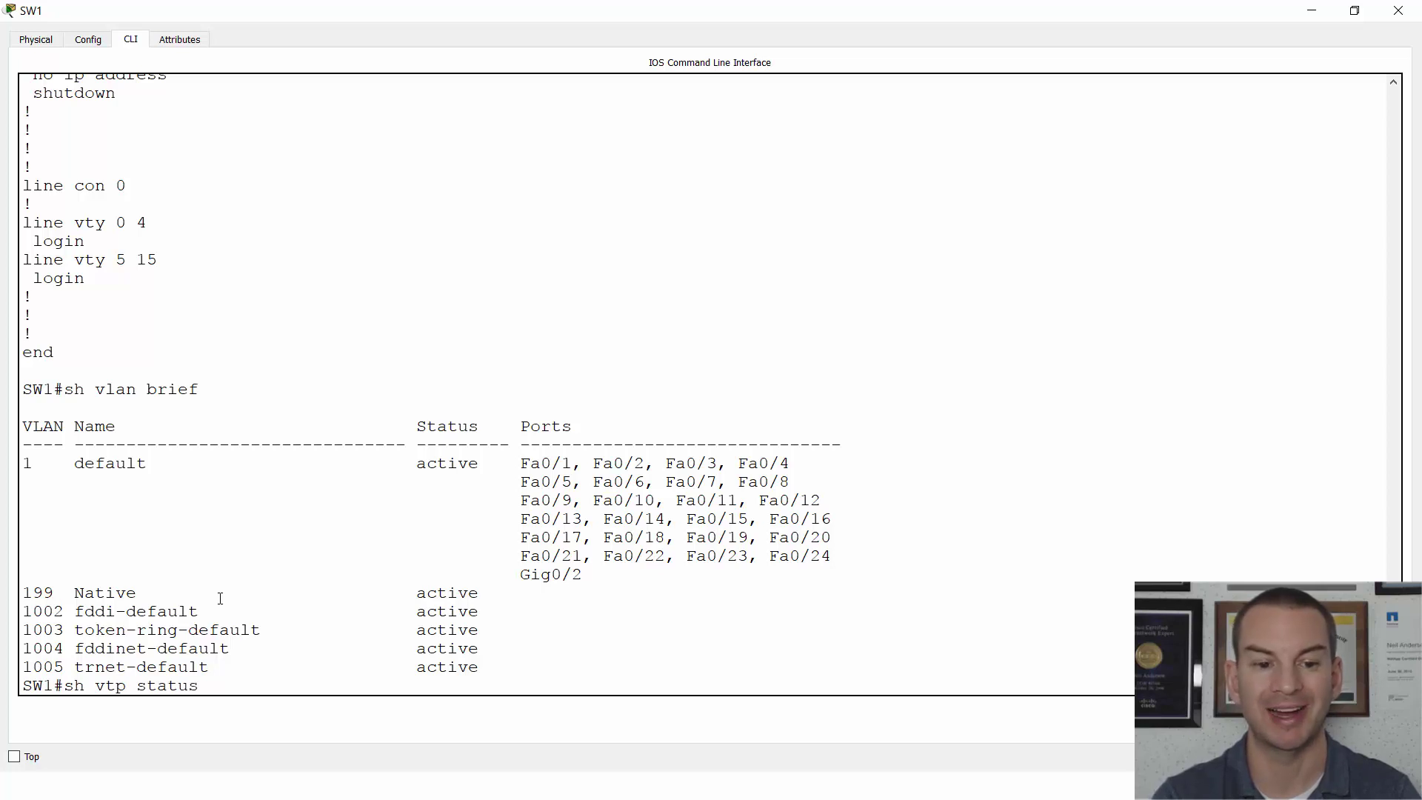
pyautogui.press('Return')
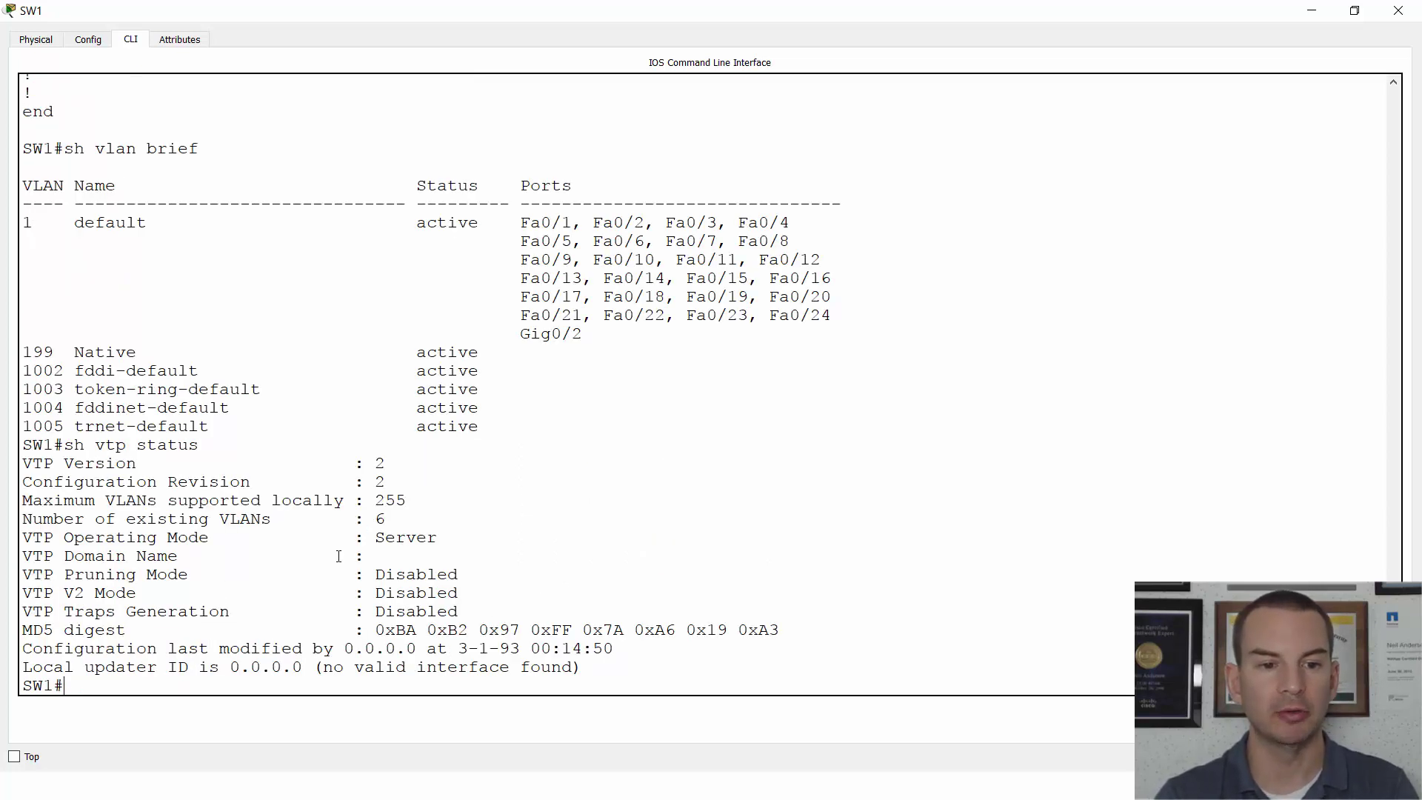
pyautogui.moveTo(23, 556)
pyautogui.mouseDown()
pyautogui.moveTo(425, 563)
pyautogui.moveTo(363, 537)
pyautogui.moveTo(251, 528)
pyautogui.moveTo(55, 518)
pyautogui.moveTo(24, 537)
pyautogui.mouseUp()
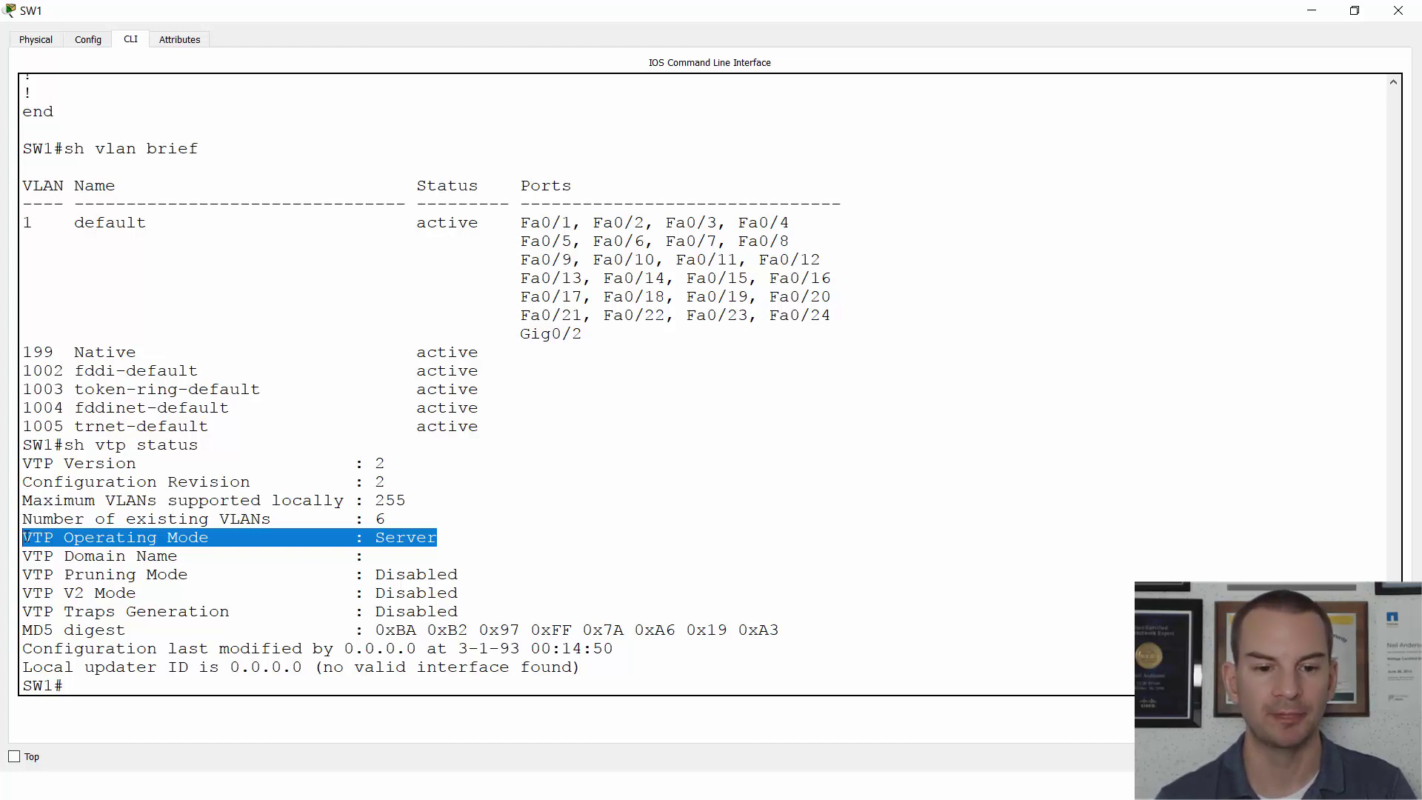
pyautogui.hotkey('alt', 'Tab')
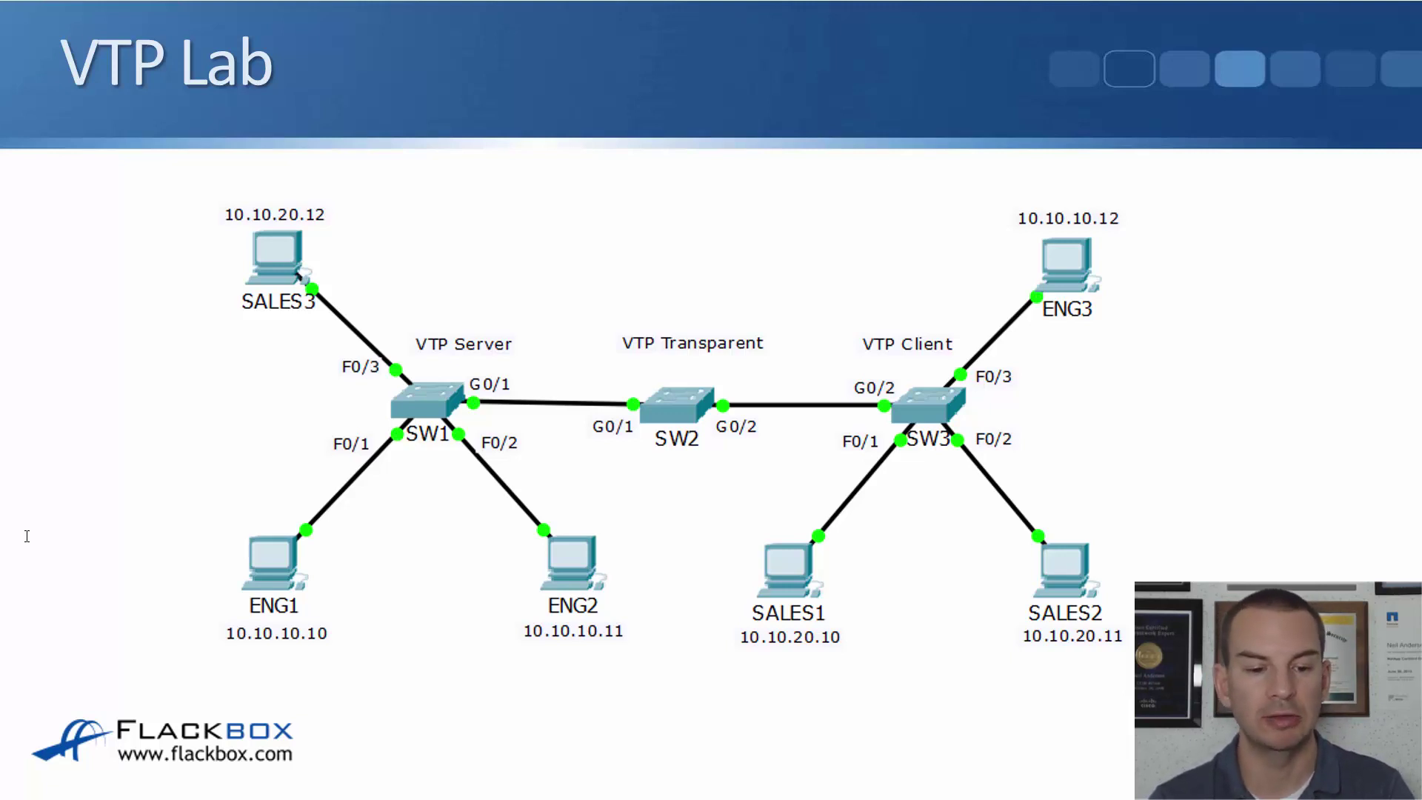
# Step: Leave the VTP Lab topology slide to move on to SW3's console
pyautogui.hotkey('alt', 'Tab')
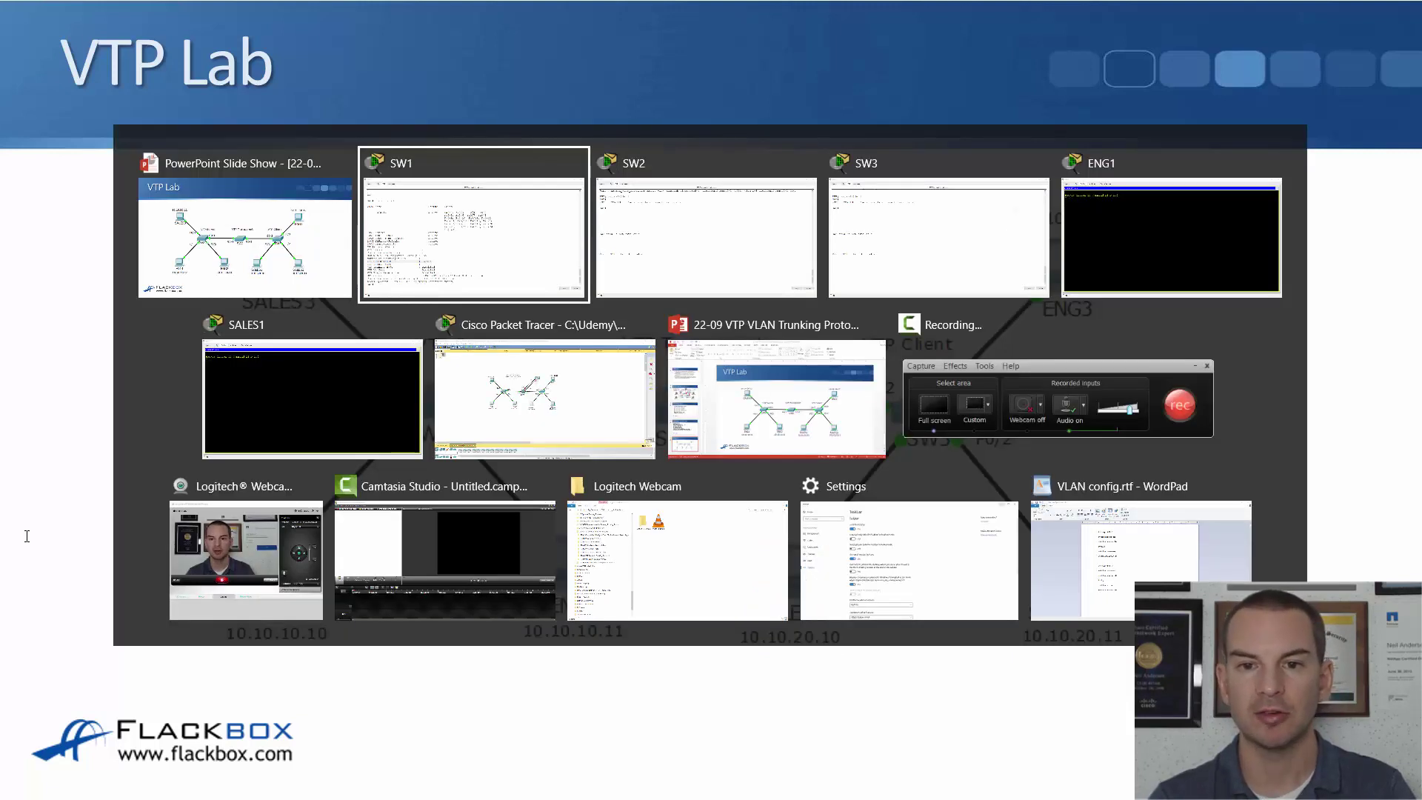
# Step: Enter privileged mode on SW3 and list its VLANs with sh vlan brief
pyautogui.press('Tab')
pyautogui.press('Tab')
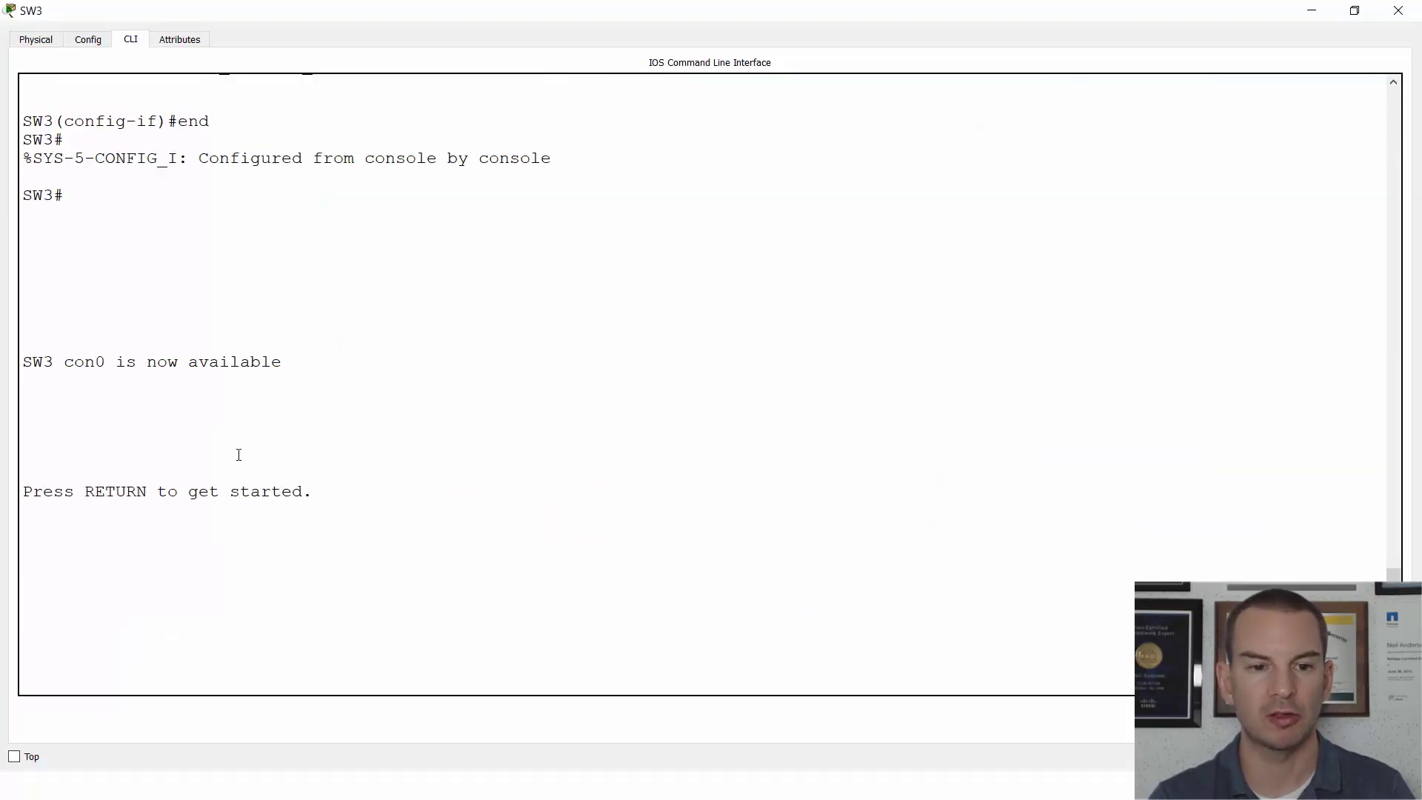
pyautogui.press('Return')
pyautogui.write('en')
pyautogui.press('Return')
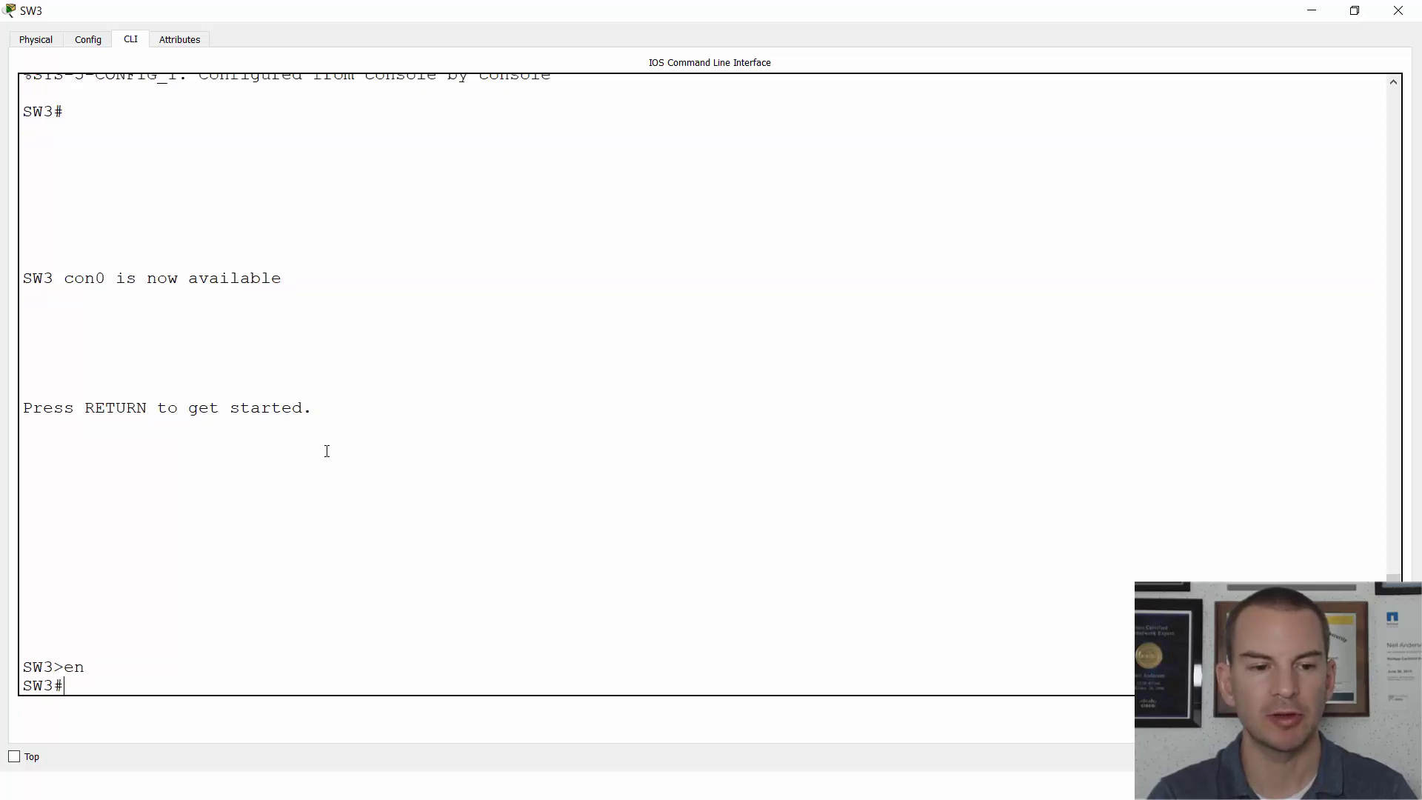
pyautogui.write('sh vlan brief')
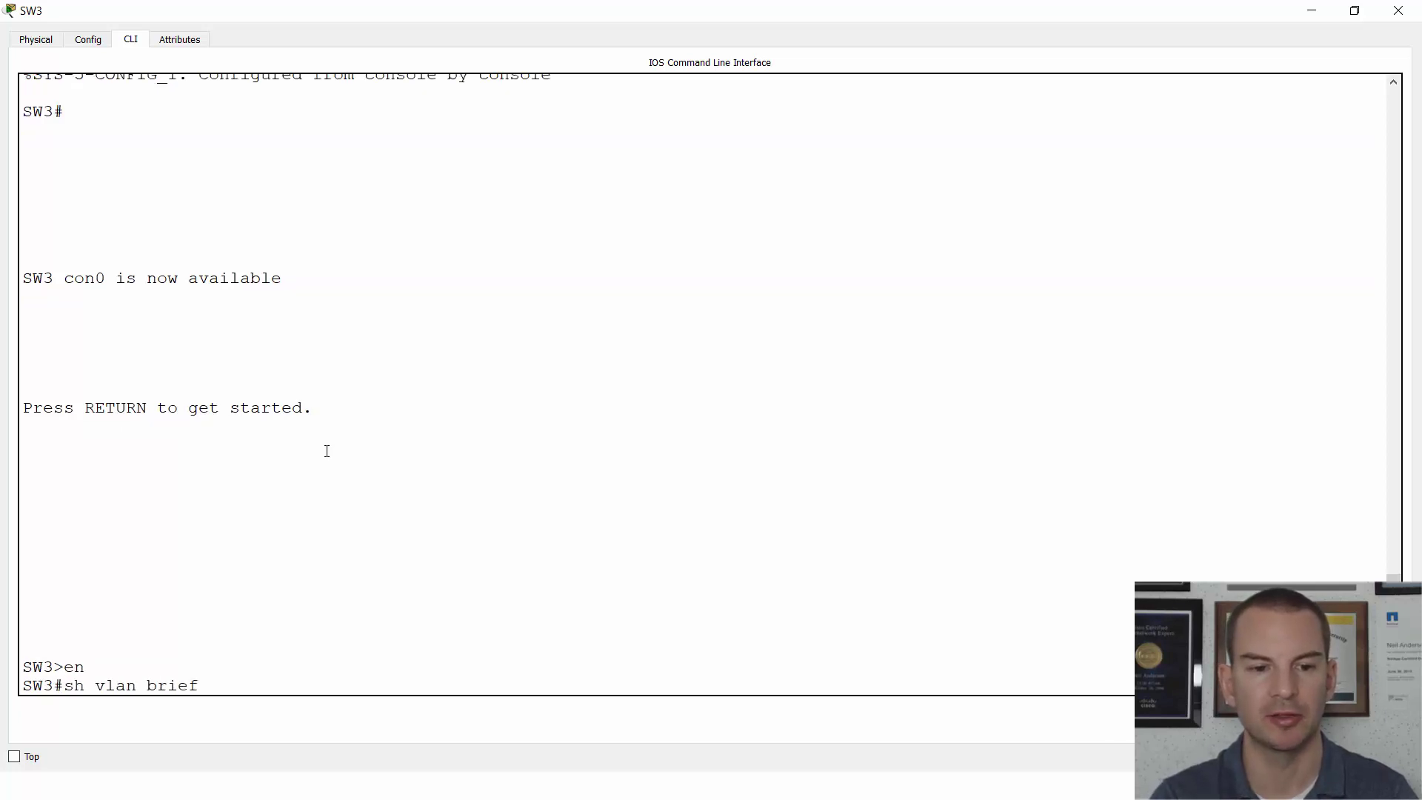
pyautogui.press('Return')
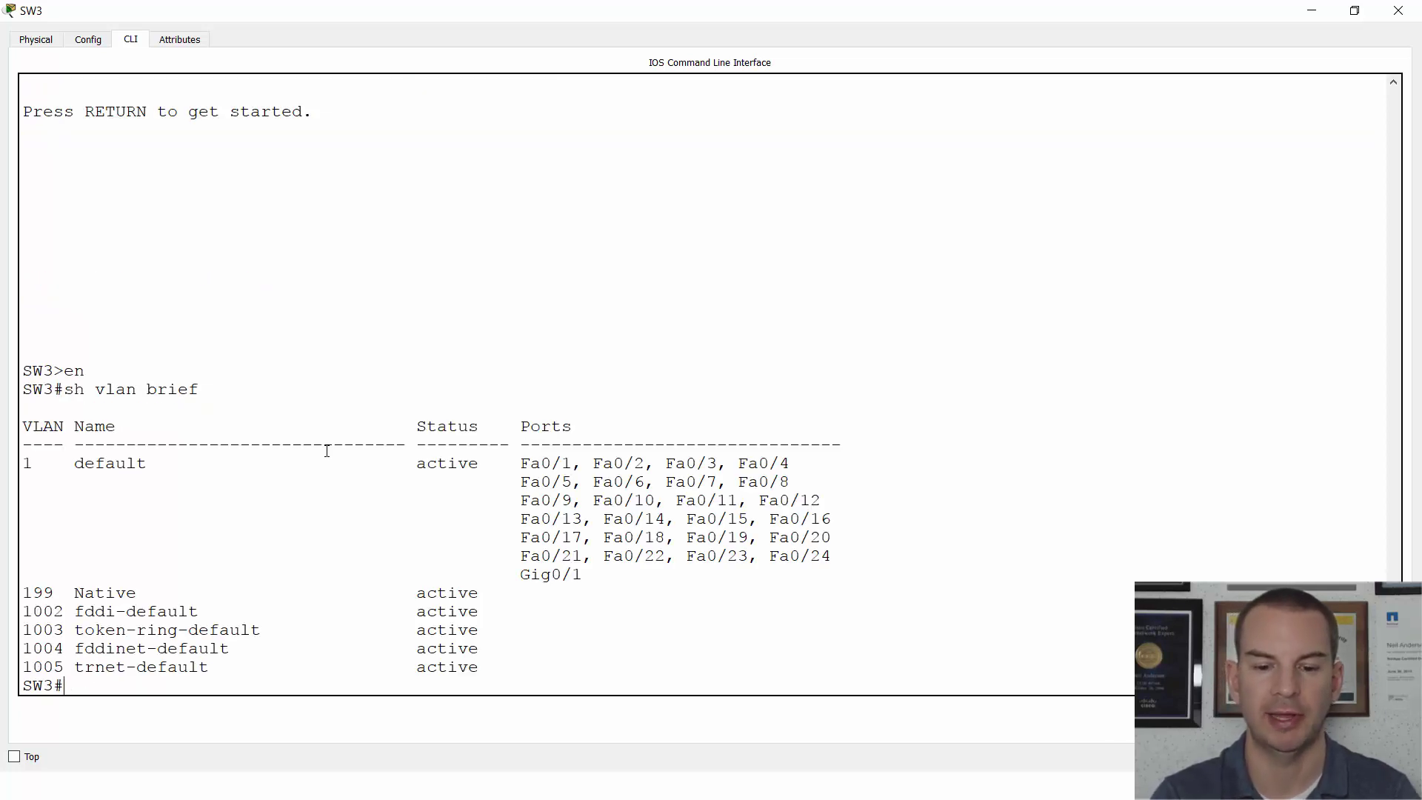
# Step: Show SW3's VTP status, highlighting the empty domain name and Server mode lines
pyautogui.write('sh vt')
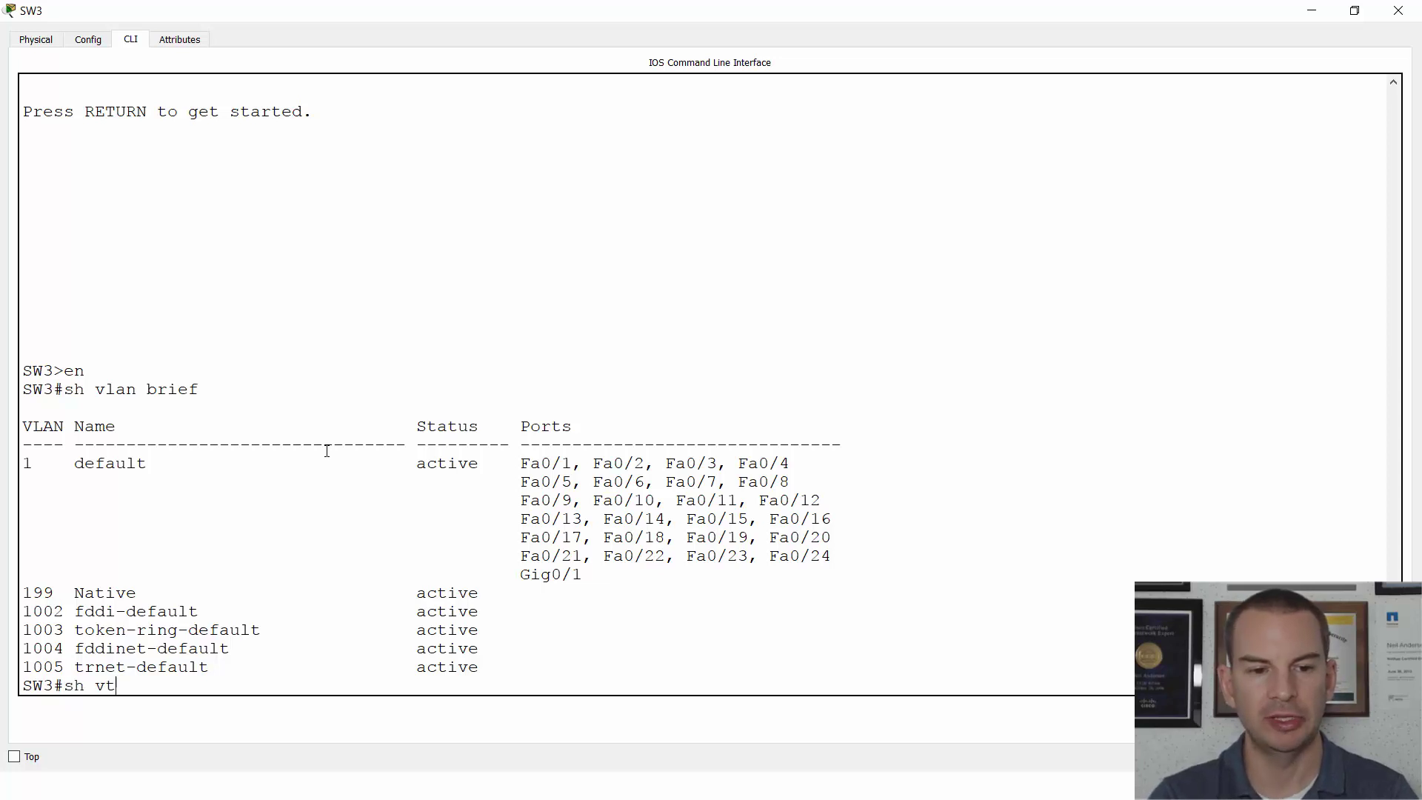
pyautogui.write('p status')
pyautogui.press('Return')
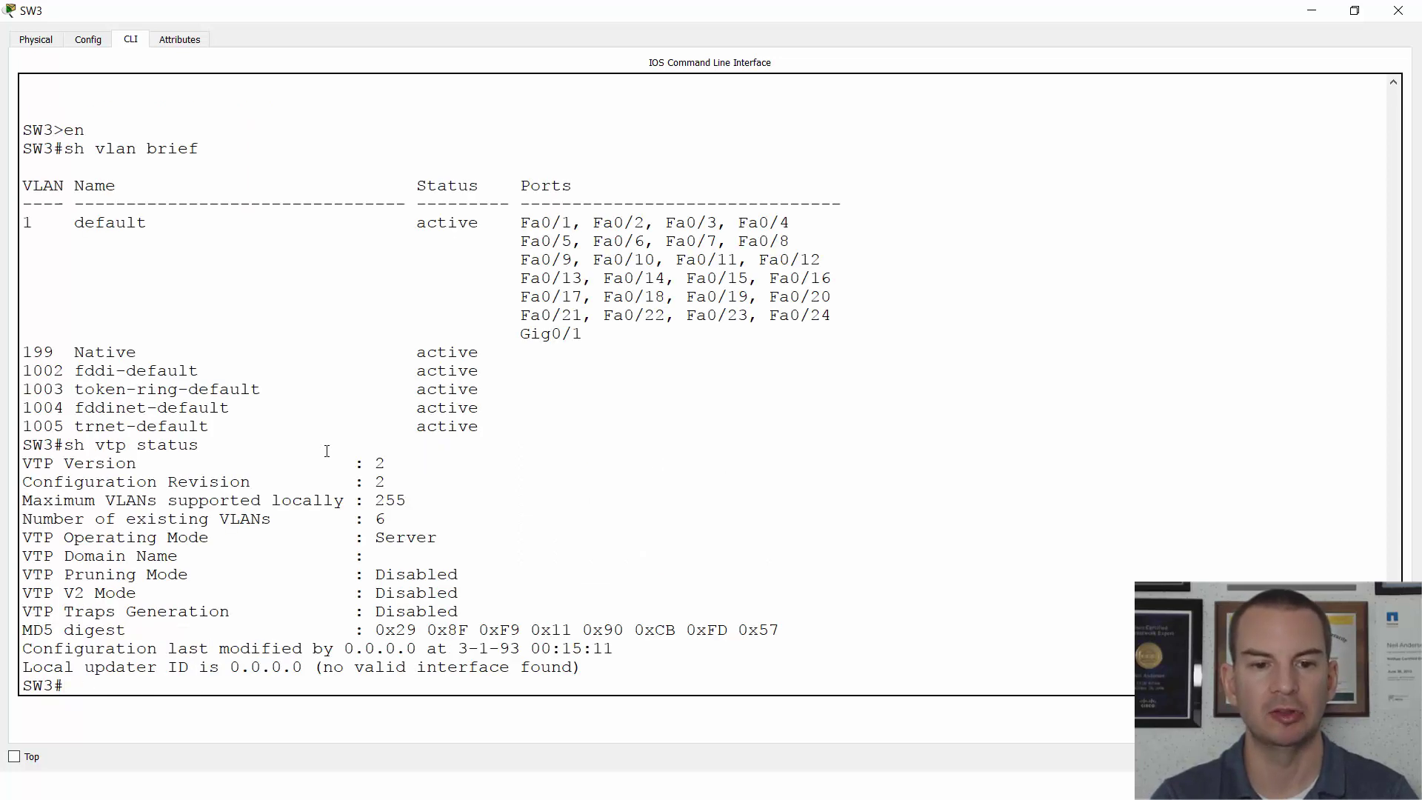
pyautogui.moveTo(32, 557); pyautogui.dragTo(423, 551)
pyautogui.moveTo(31, 539); pyautogui.dragTo(442, 535)
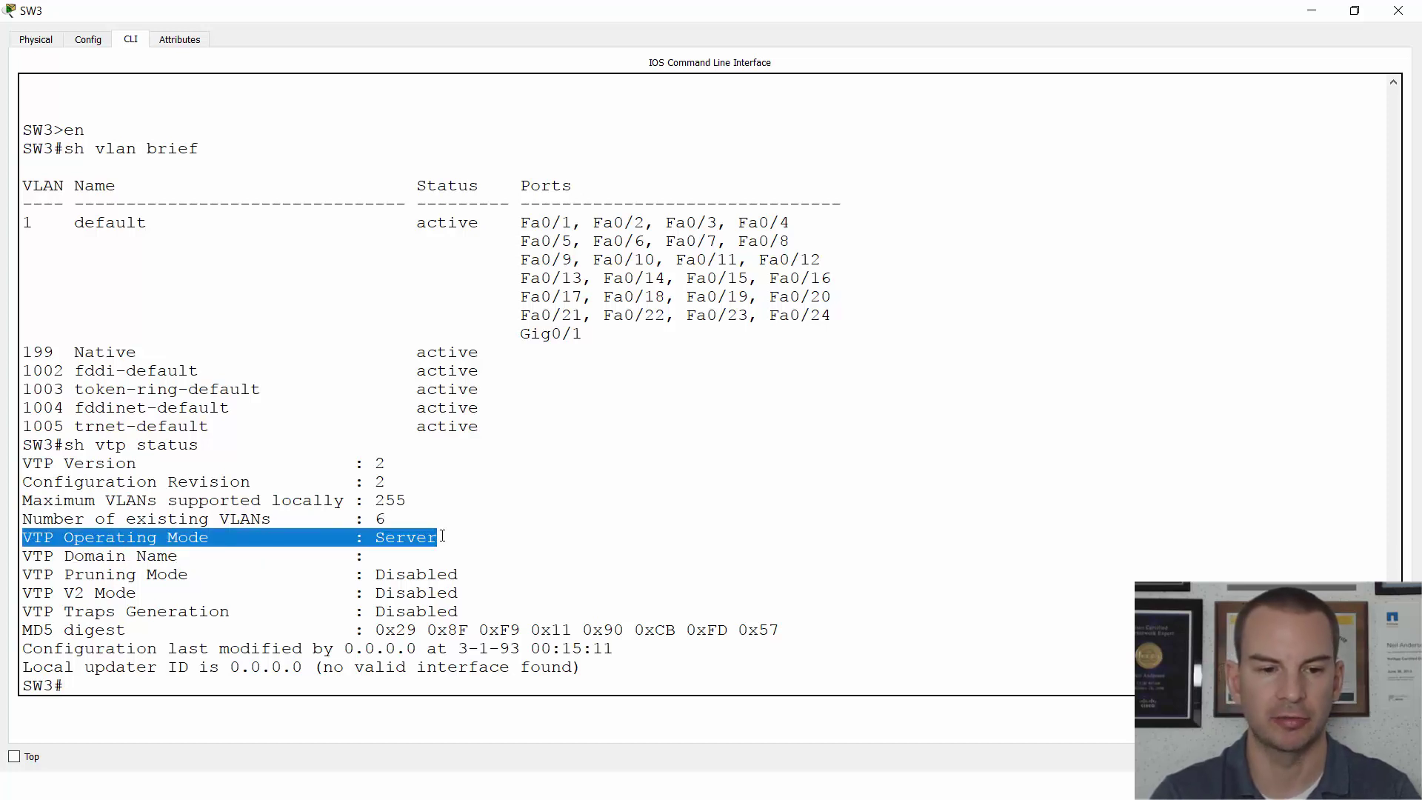
pyautogui.click(373, 610)
pyautogui.write('vtp domain Flackbox')
# Step: Set SW3's VTP domain to Flackbox from global configuration mode
pyautogui.press('Return')
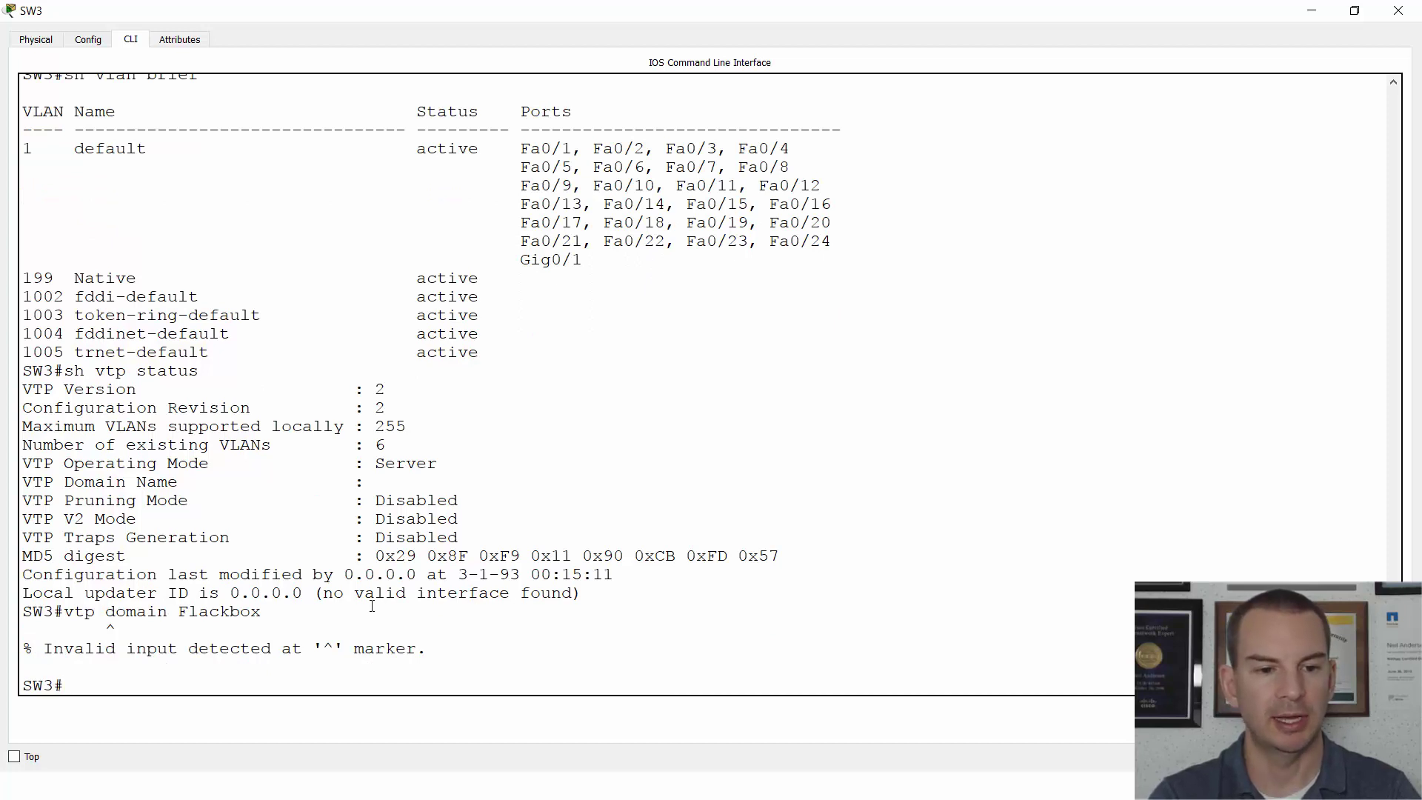
pyautogui.write('config t')
pyautogui.press('Return')
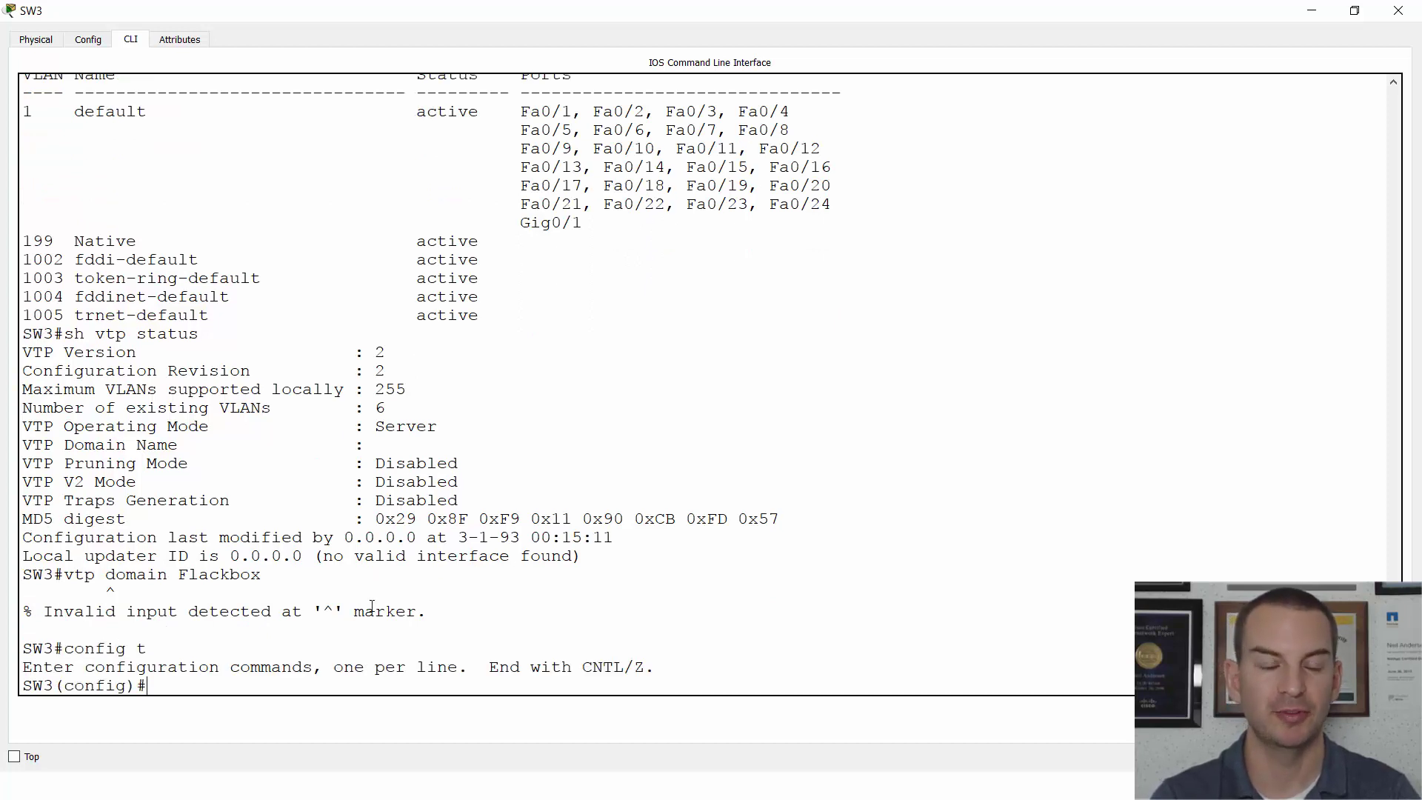
pyautogui.write('vtp d')
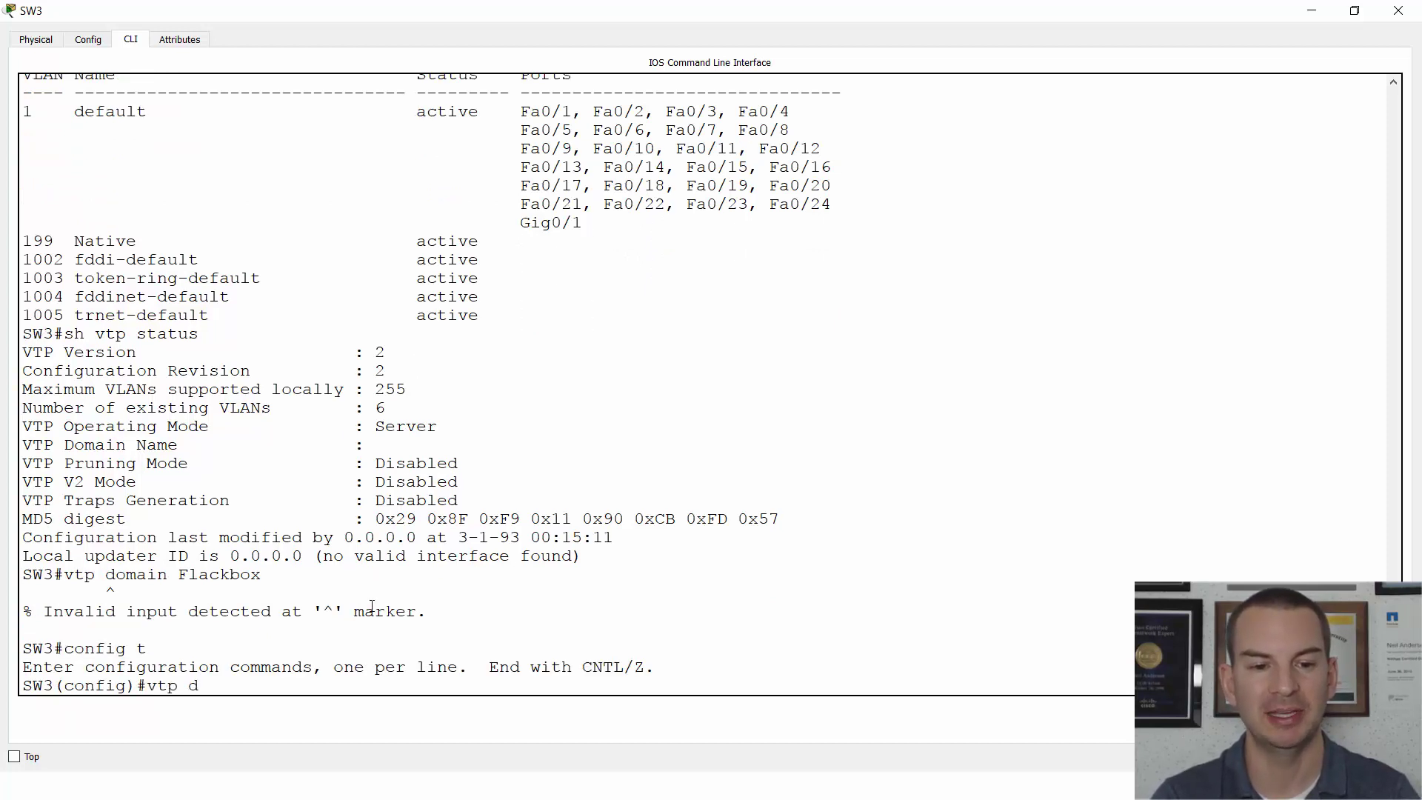
pyautogui.write('omain Flackbox')
pyautogui.press('Return')
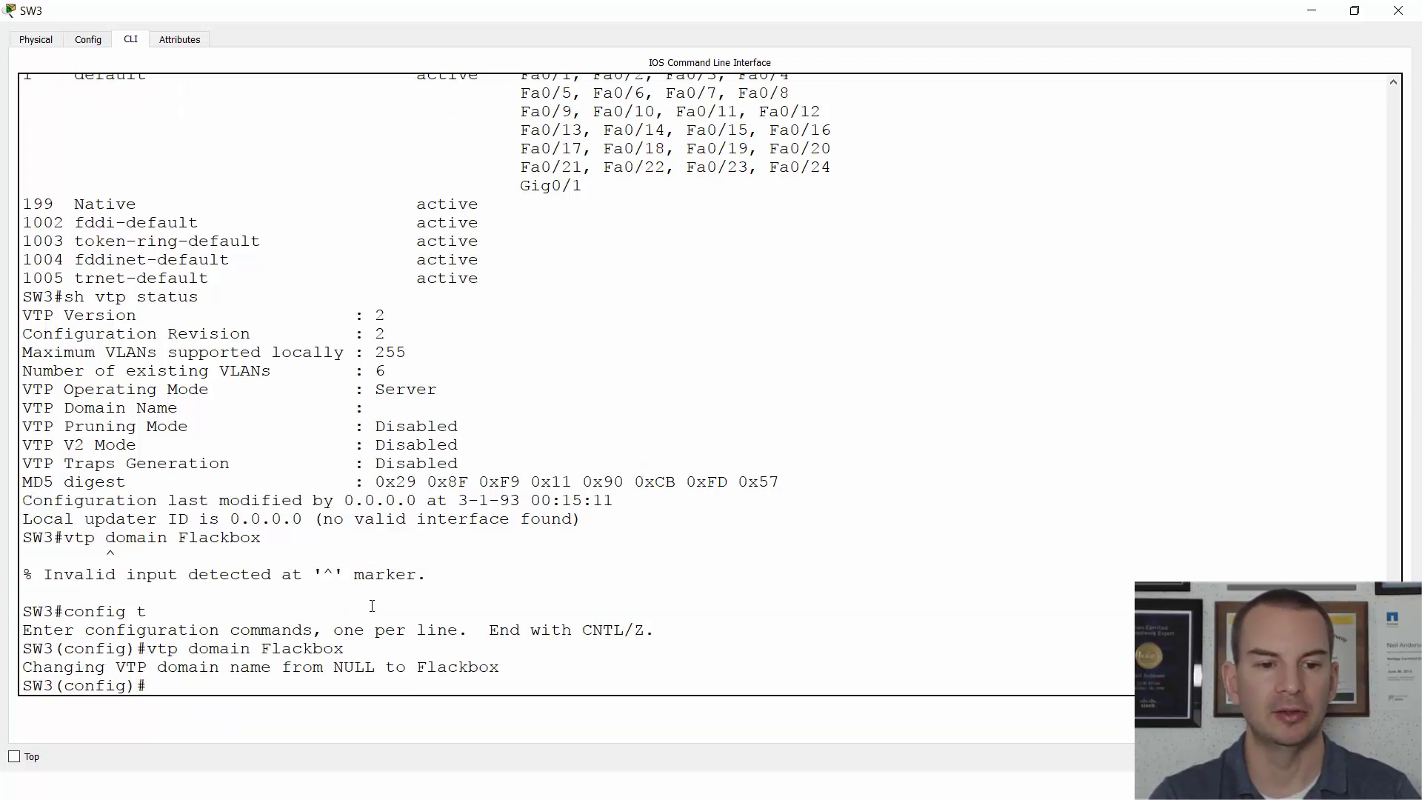
# Step: Put SW3 in VTP client mode and verify the Flackbox domain with do sh vtp status
pyautogui.write('vtp mode')
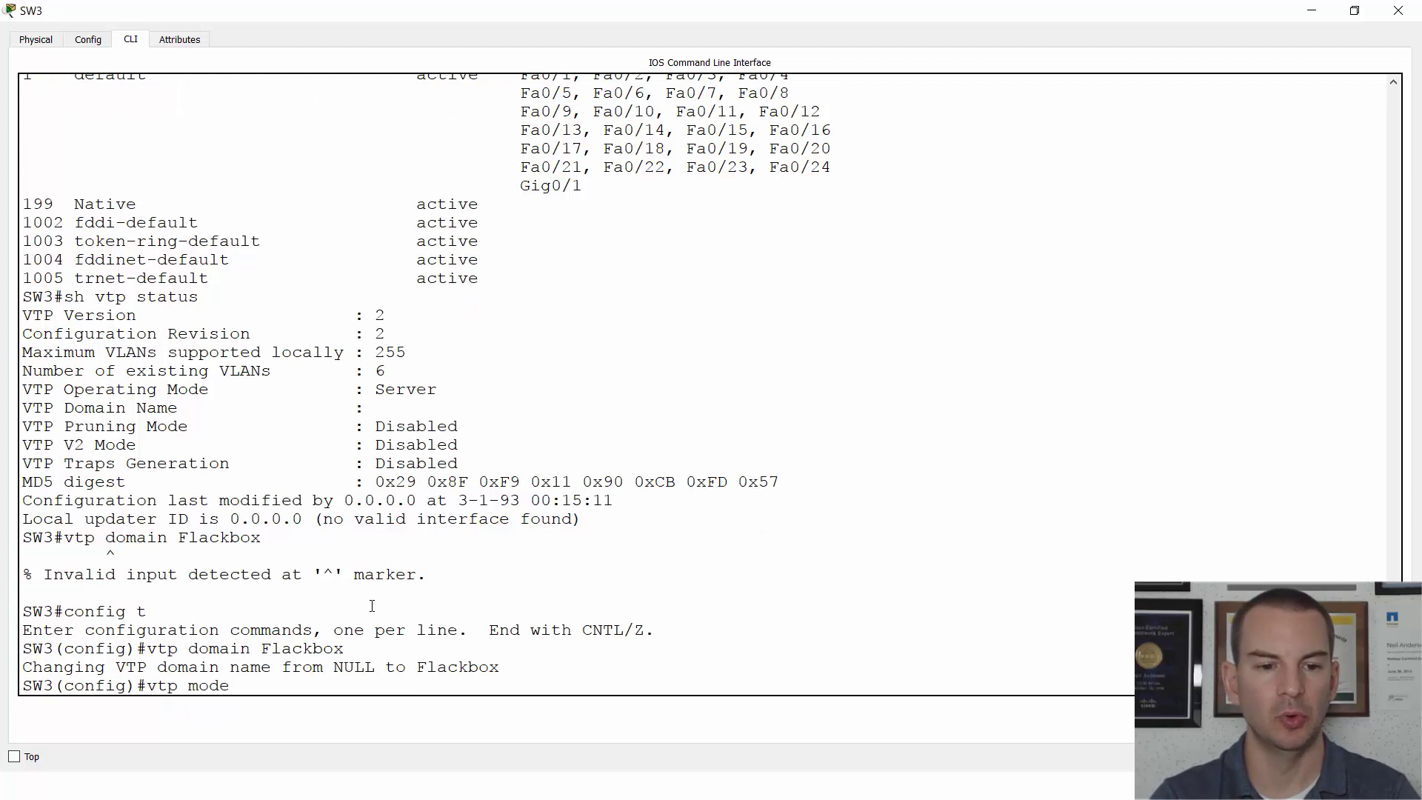
pyautogui.write(' client')
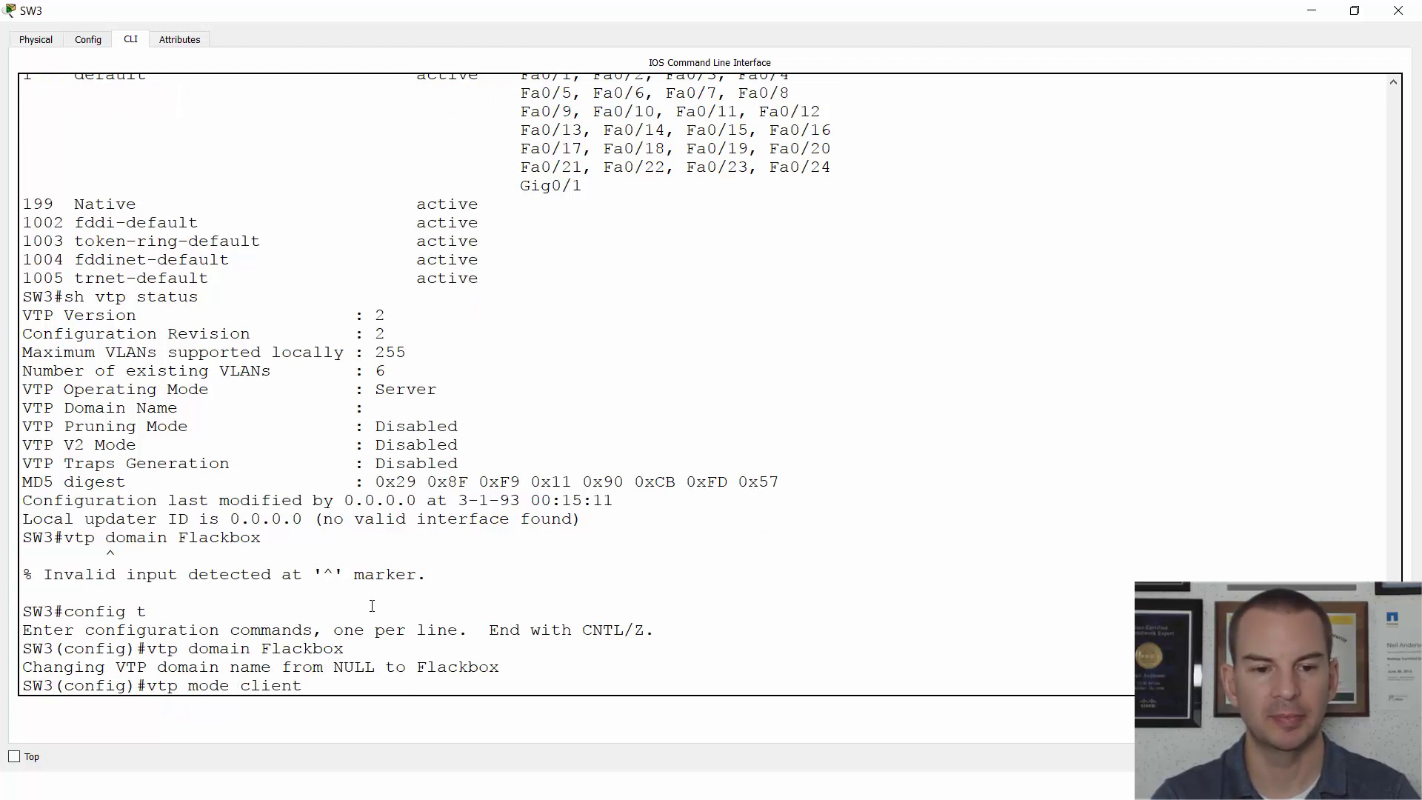
pyautogui.press('Return')
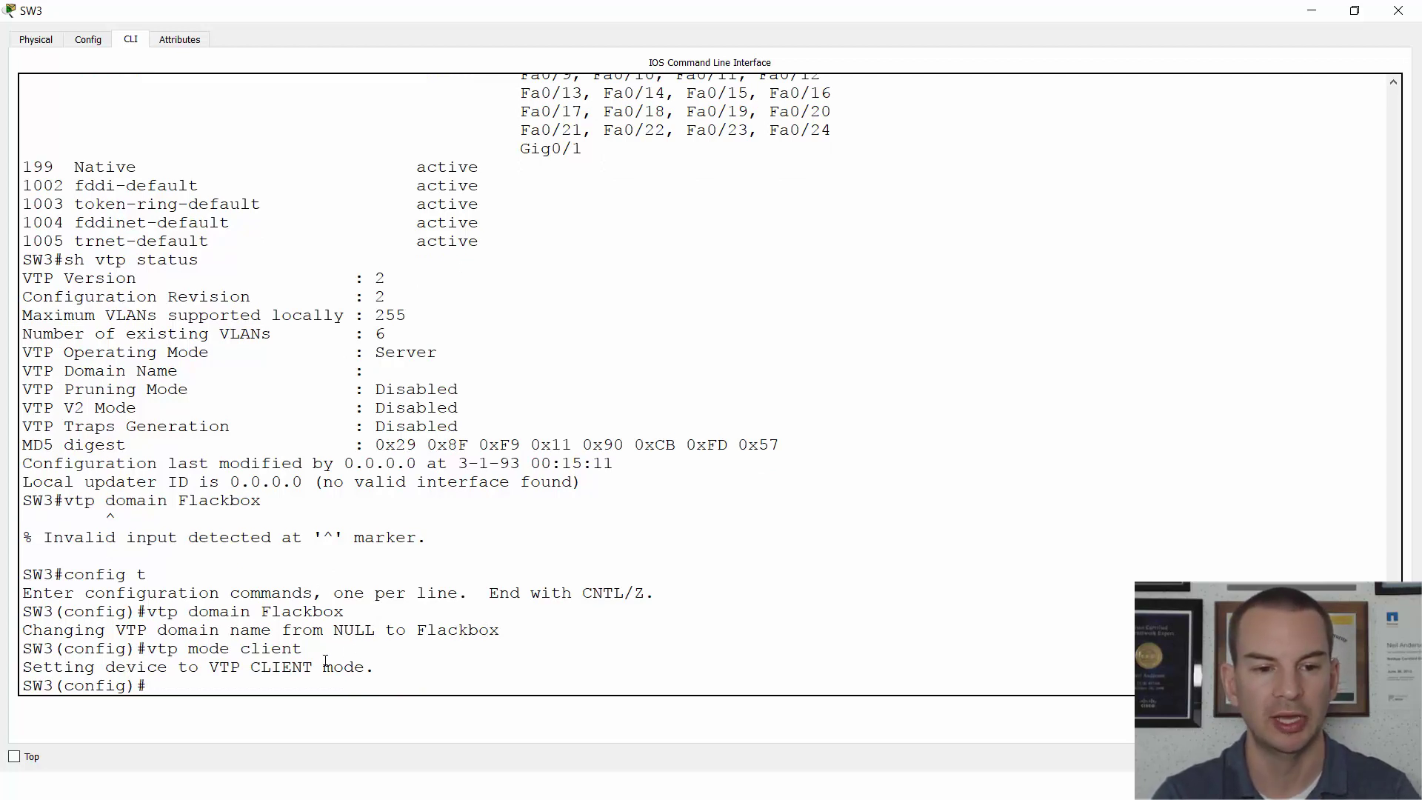
pyautogui.write('do sh vtp')
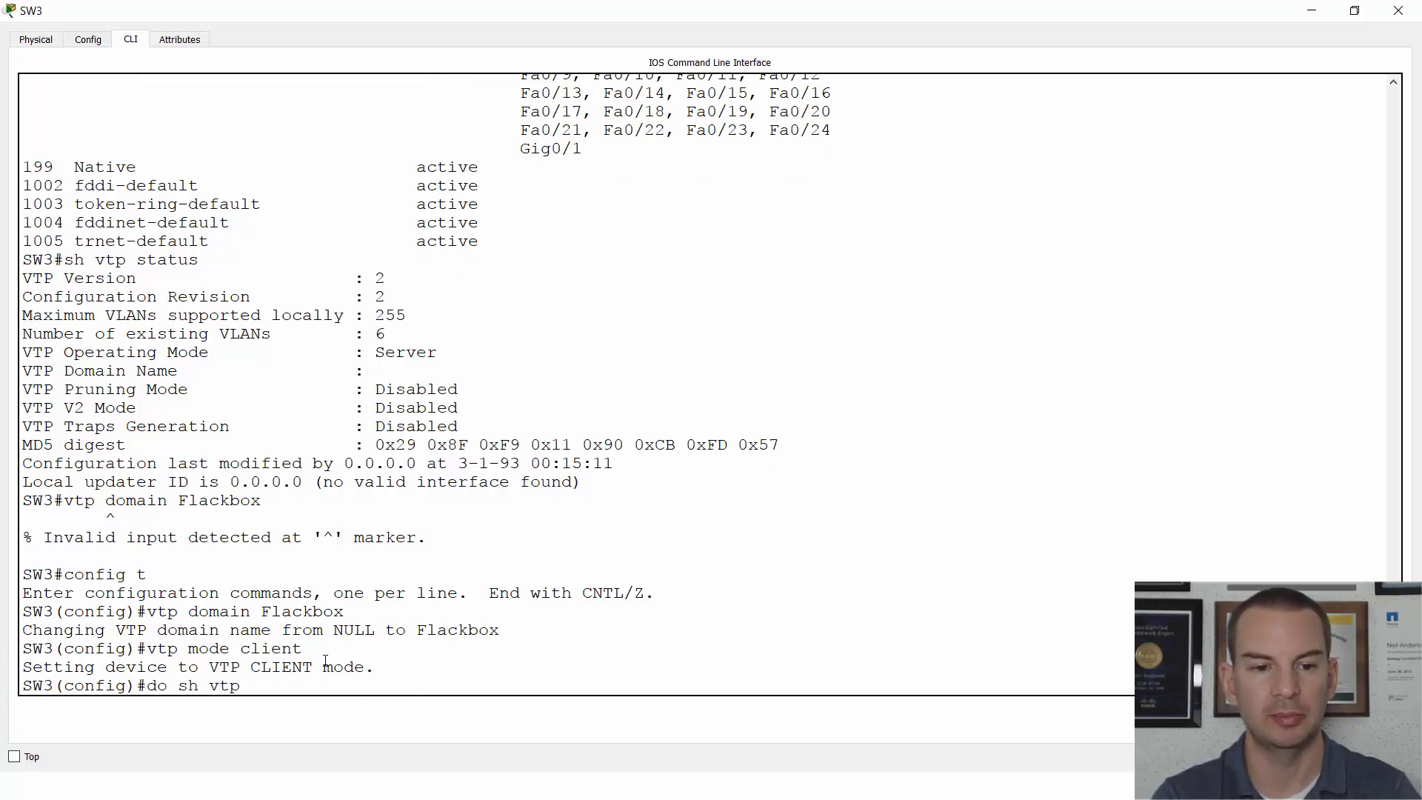
pyautogui.write(' status')
pyautogui.press('Return')
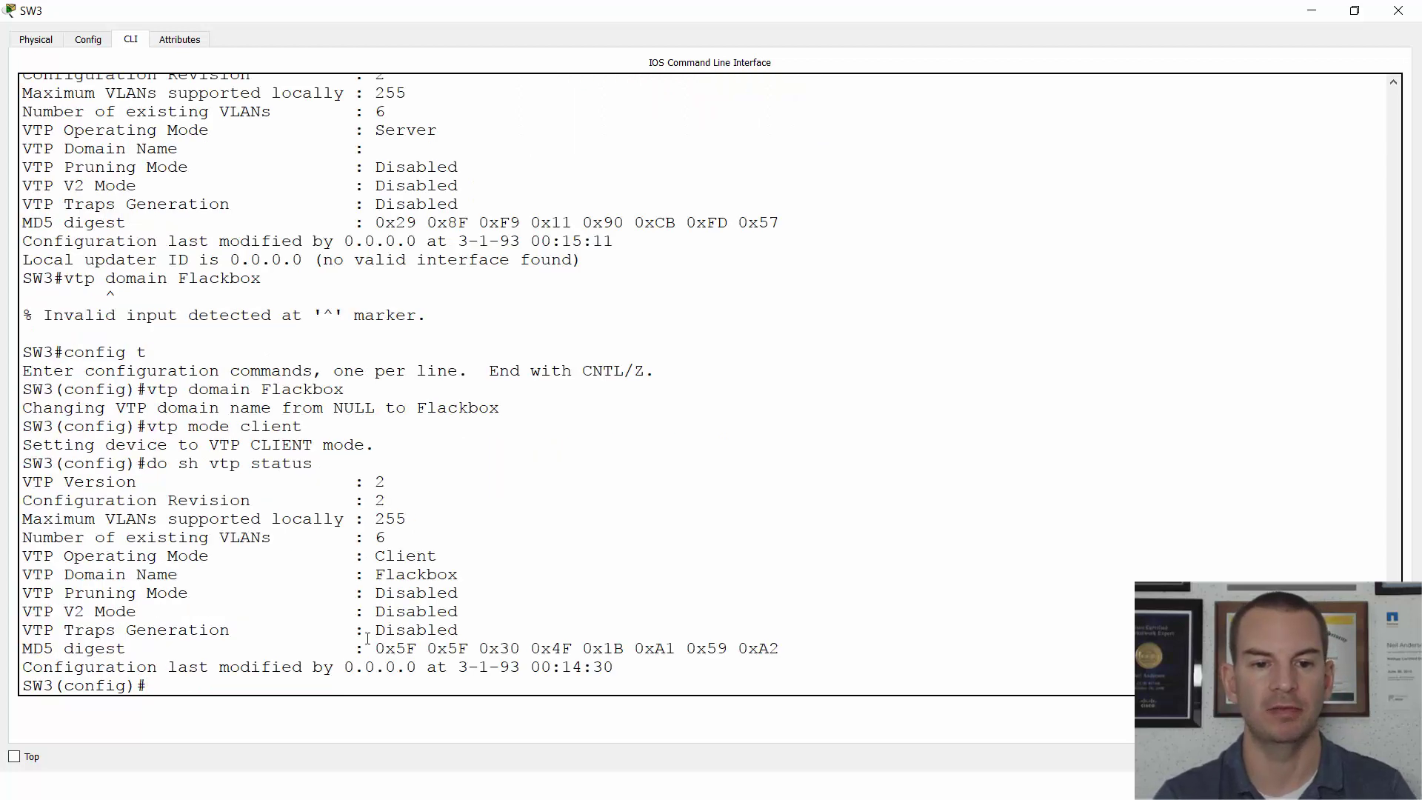
pyautogui.moveTo(474, 580); pyautogui.dragTo(21, 557)
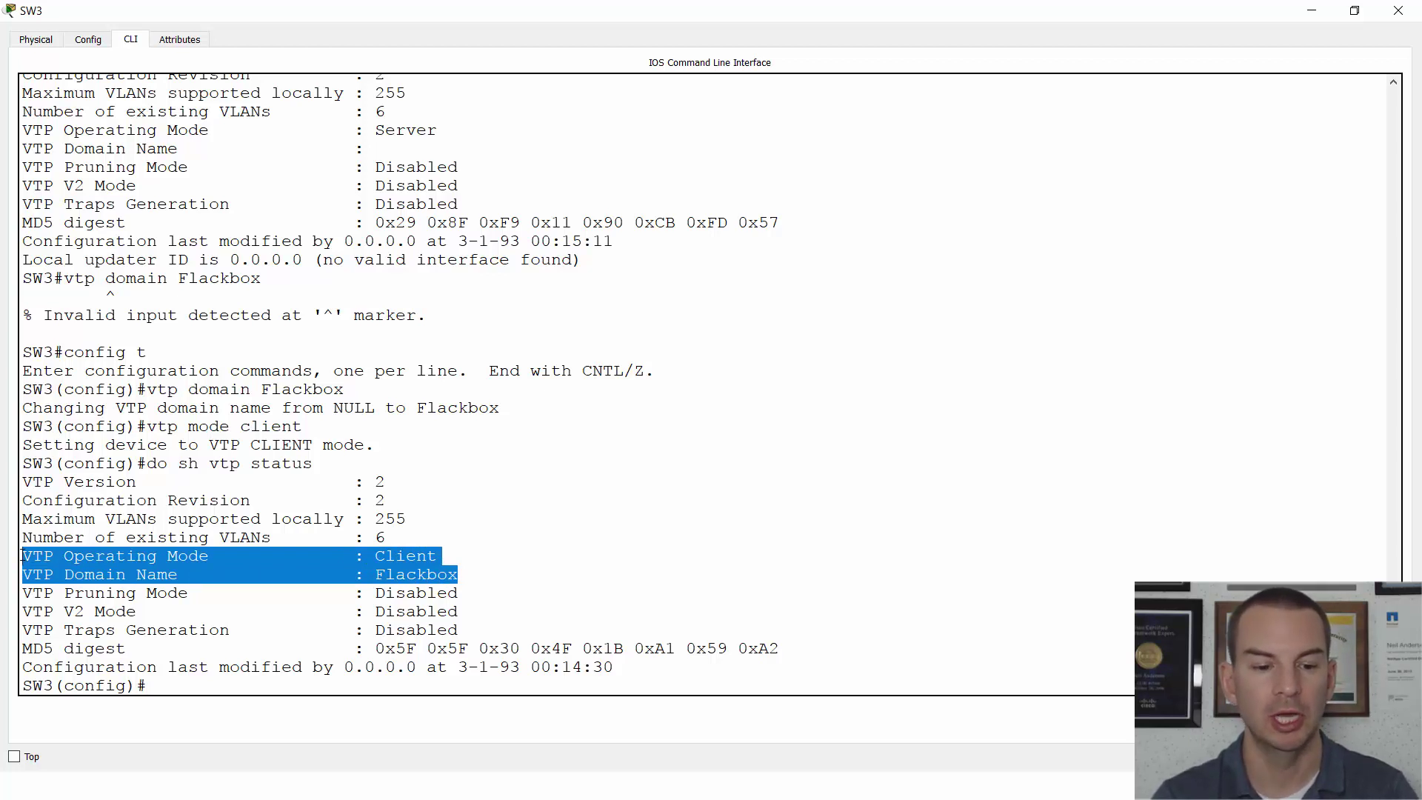
# Step: Enter privileged mode on SW2 and show its VTP status, highlighting the Server mode
pyautogui.hotkey('alt', 'Tab')
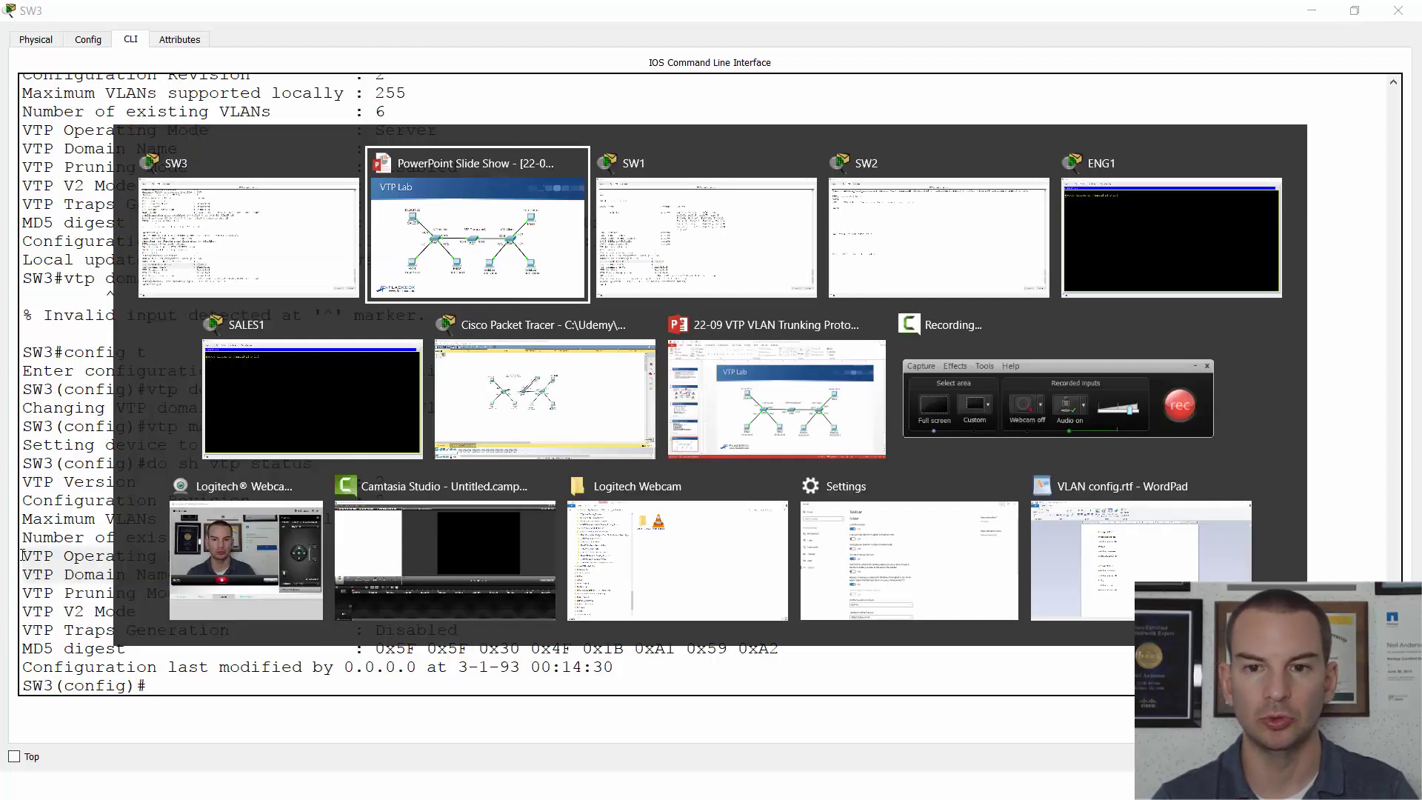
pyautogui.hotkey('alt', 'Tab')
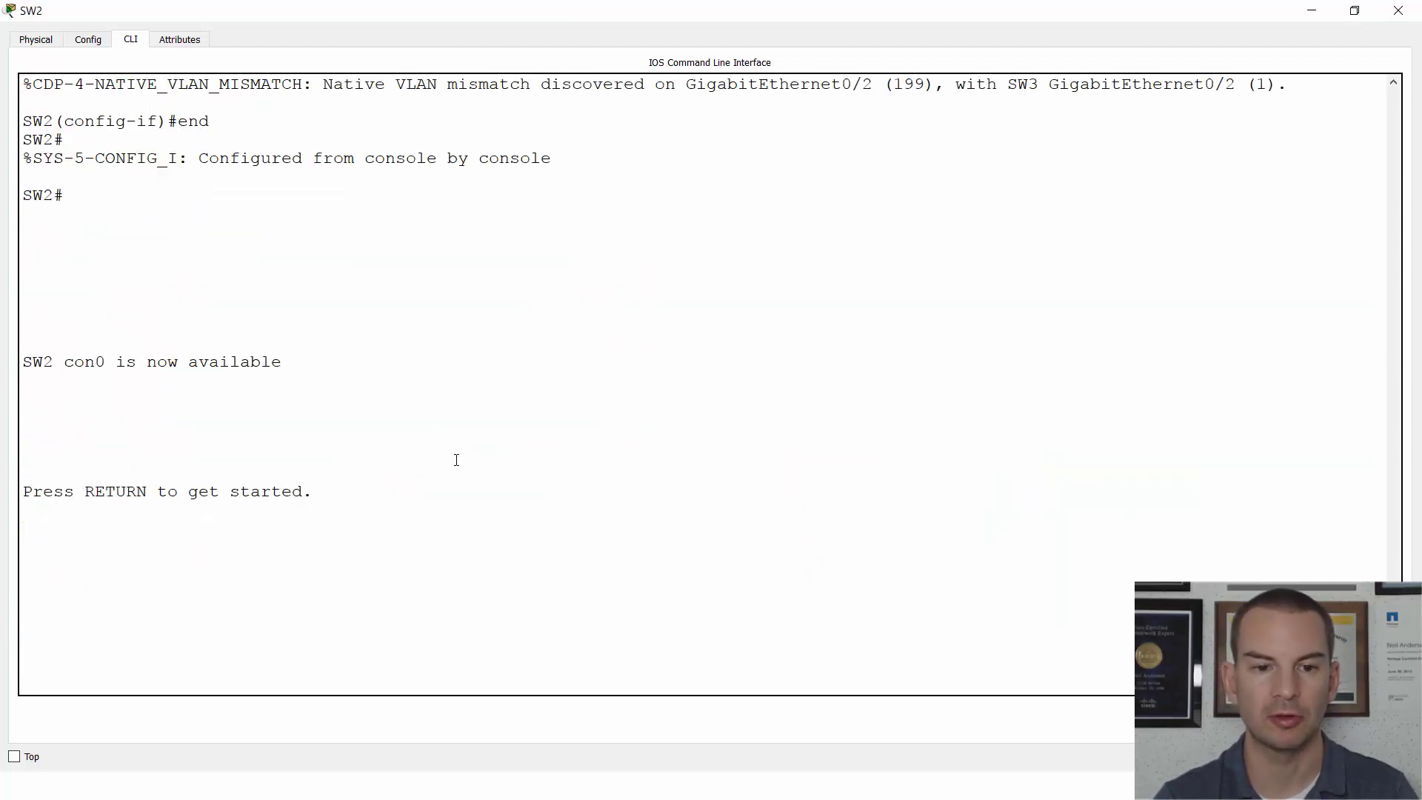
pyautogui.press('Return')
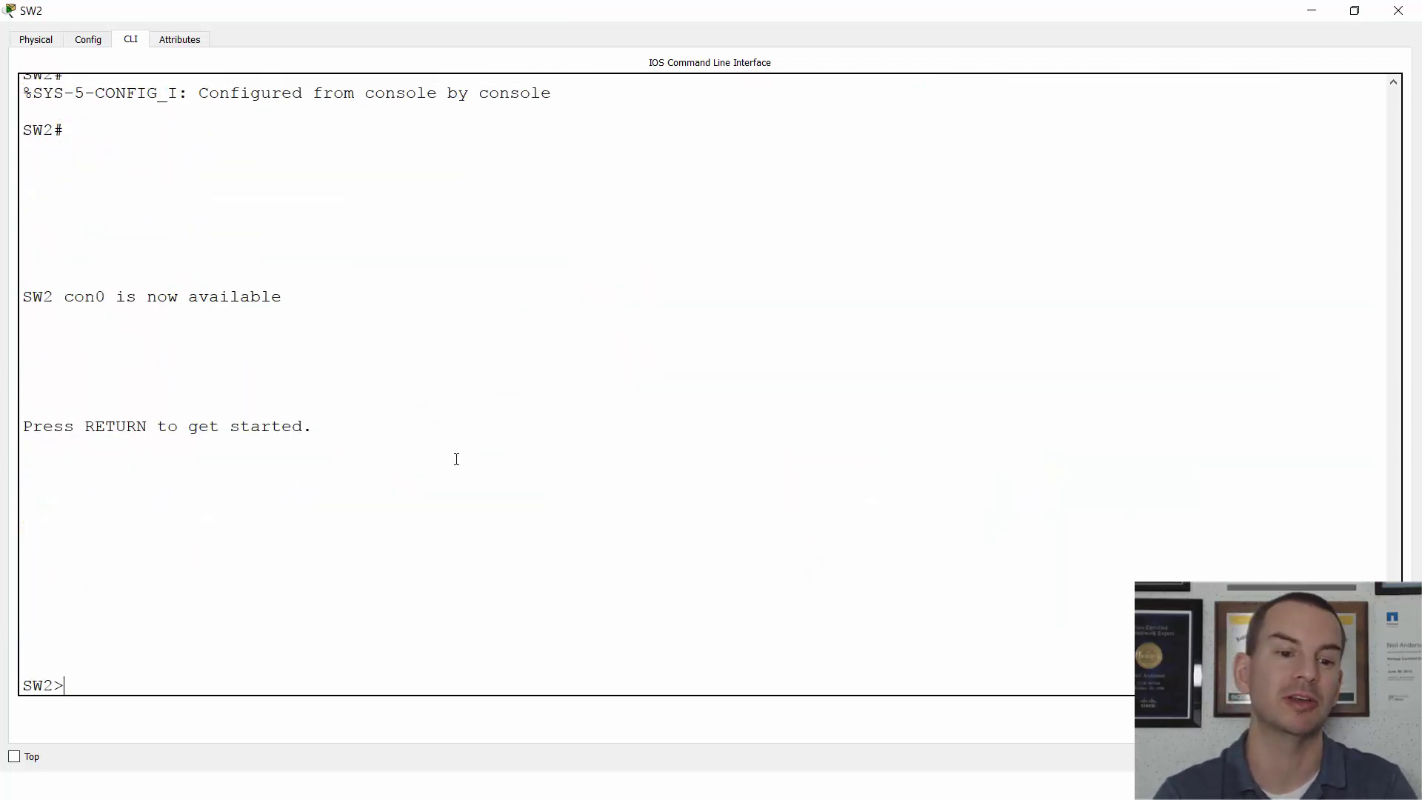
pyautogui.write('en')
pyautogui.press('Return')
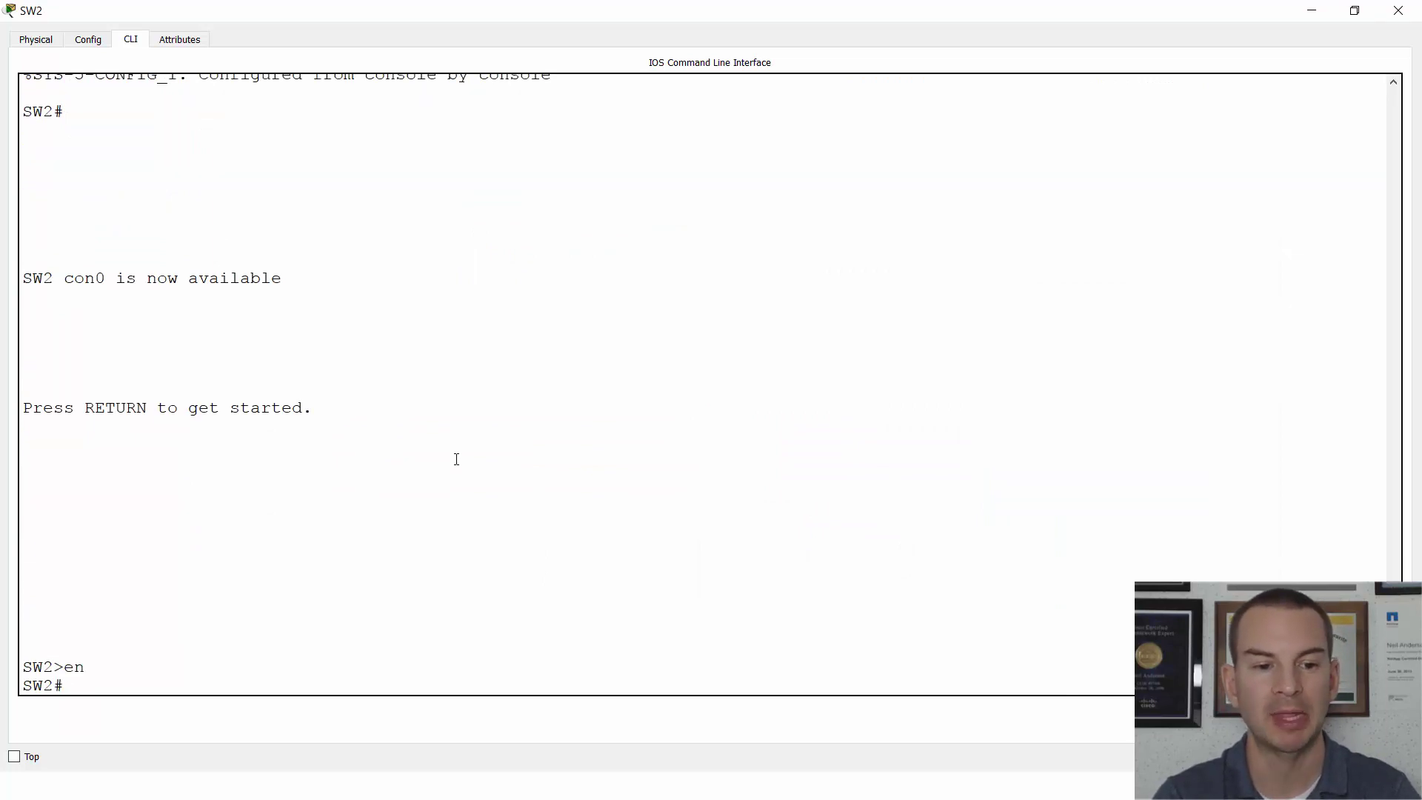
pyautogui.write('sh vtp status')
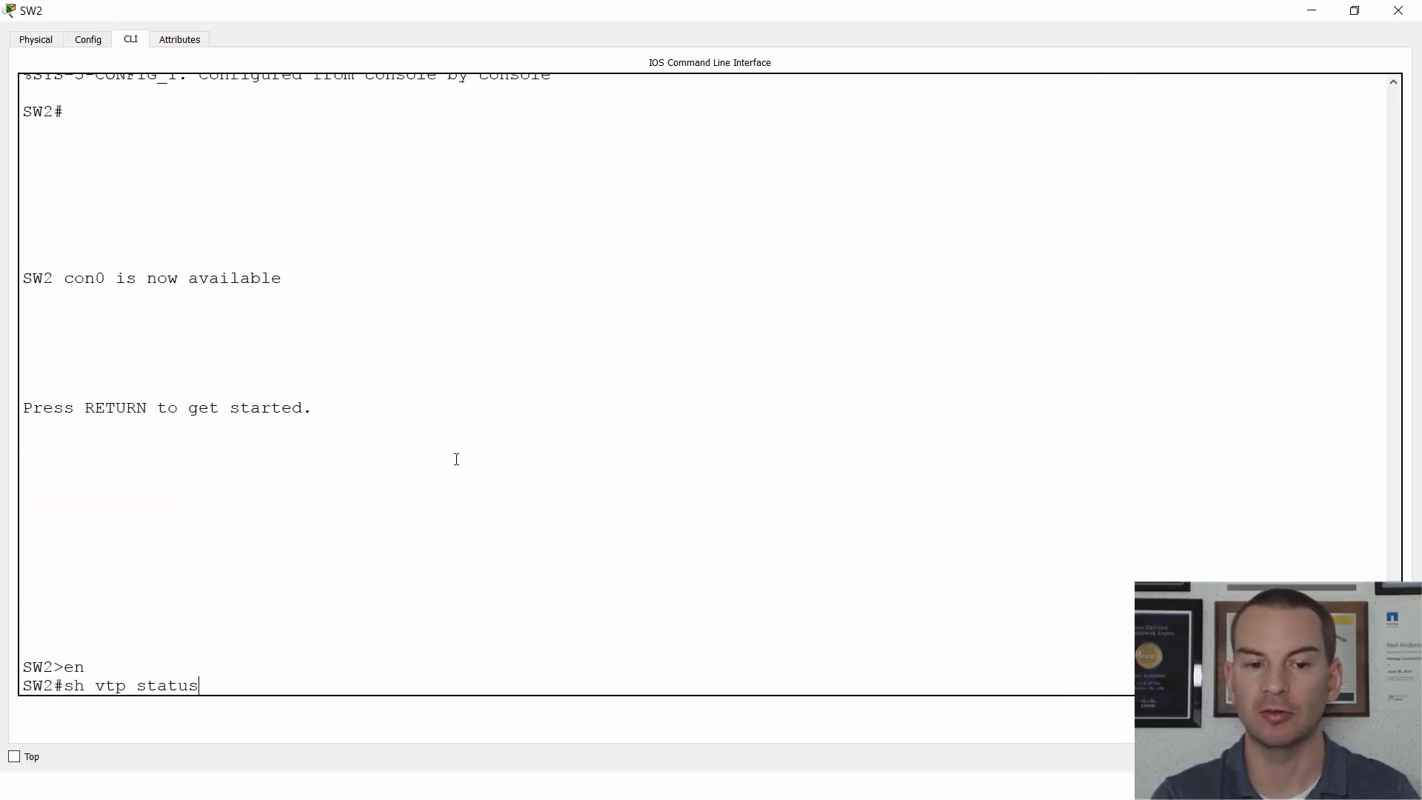
pyautogui.press('Return')
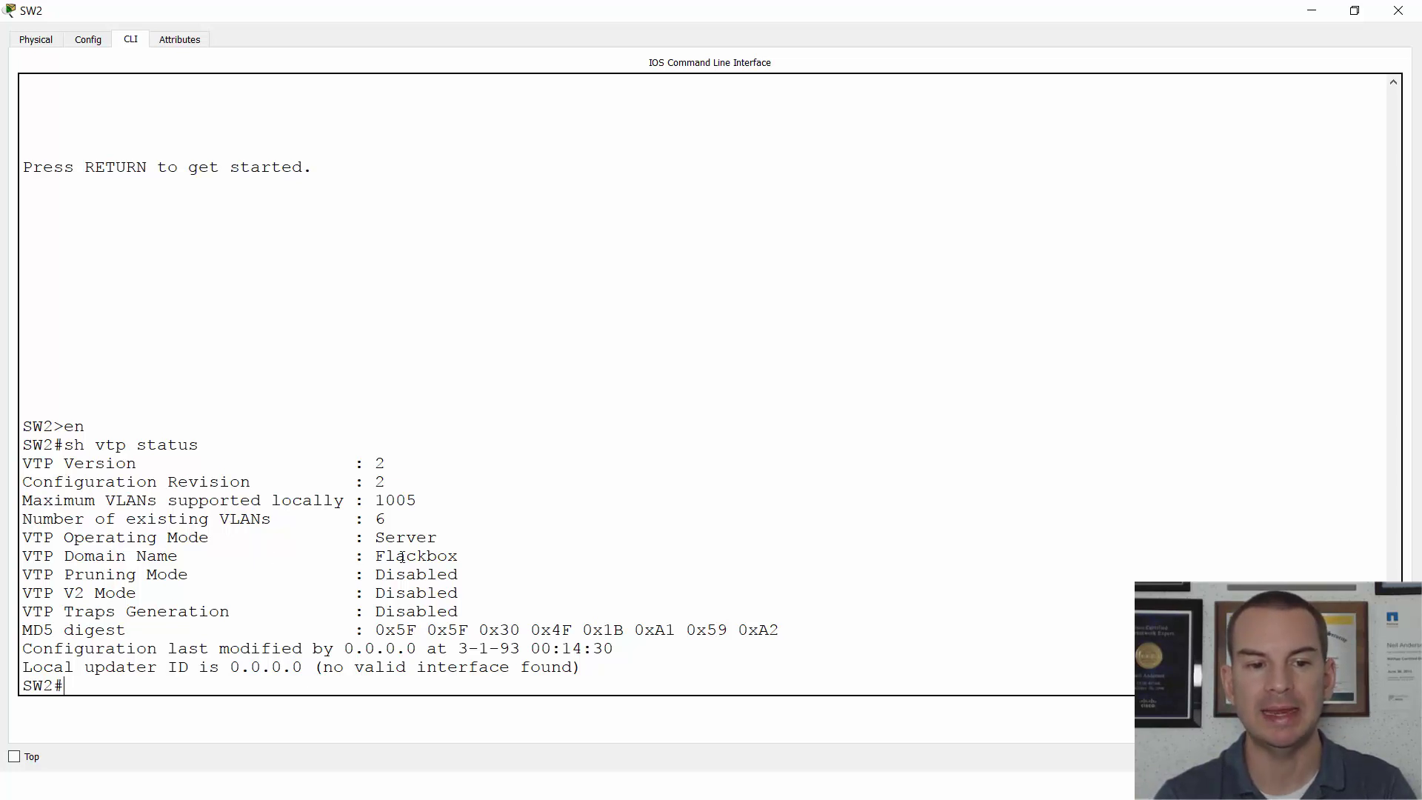
pyautogui.moveTo(460, 556); pyautogui.dragTo(22, 540)
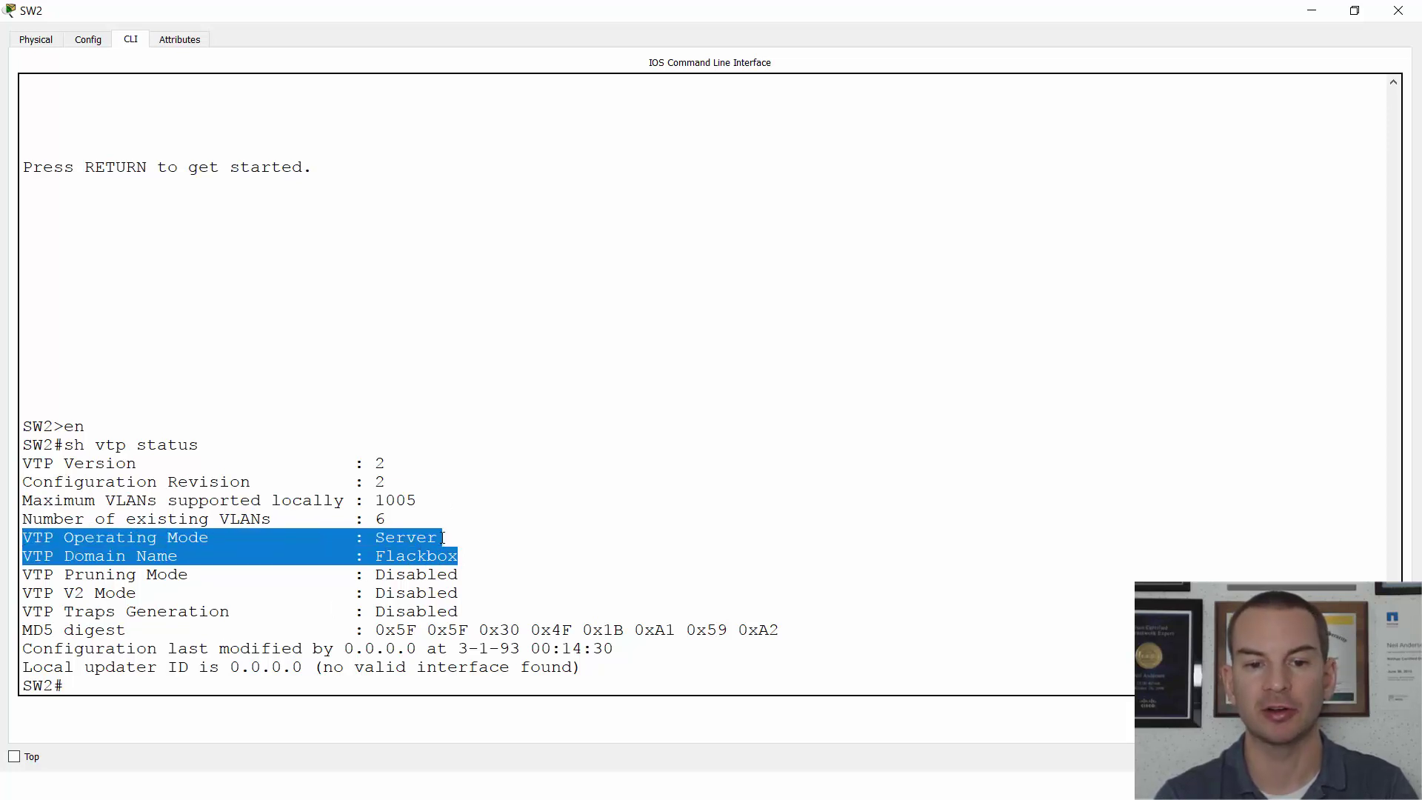
pyautogui.moveTo(438, 537); pyautogui.dragTo(370, 537)
pyautogui.click(282, 636)
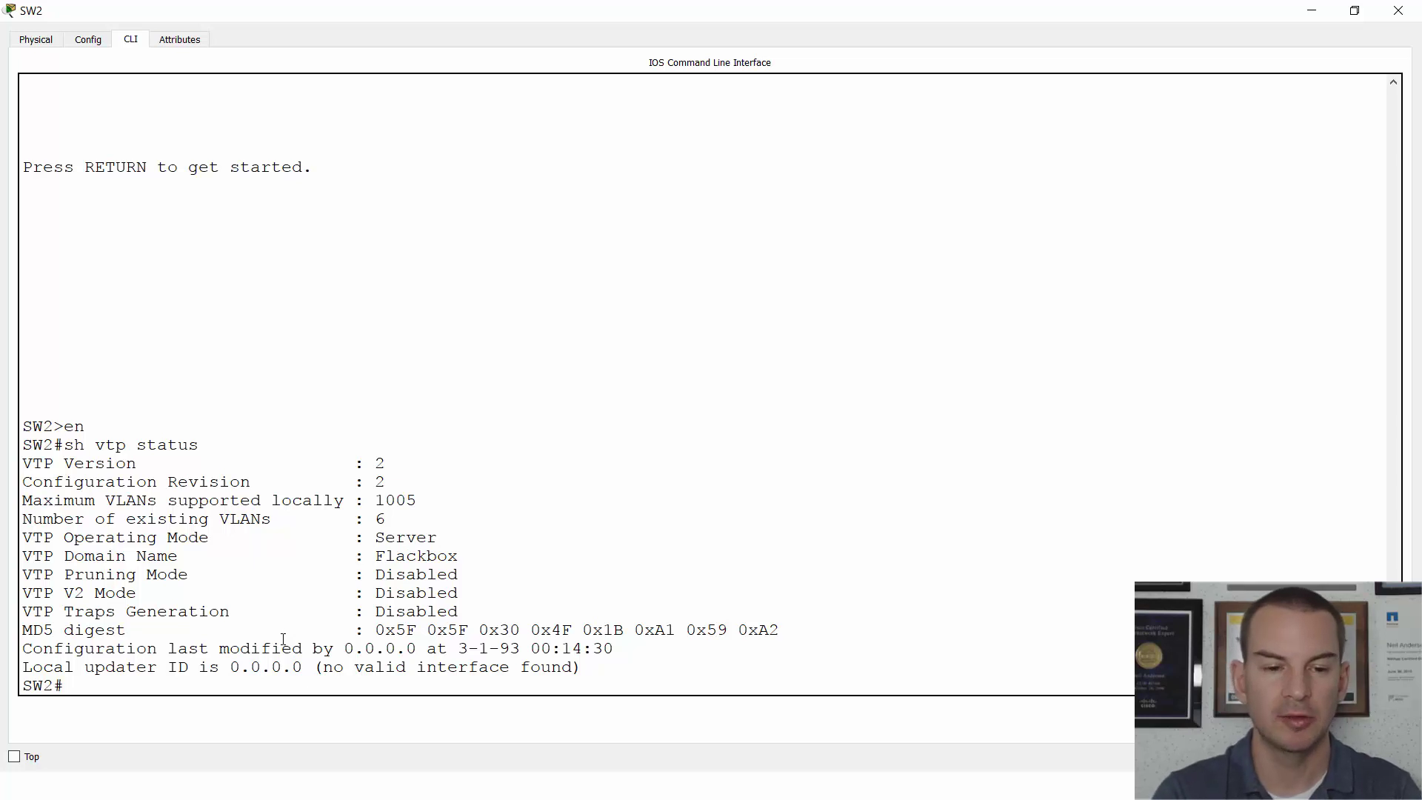
# Step: Change SW2 to VTP transparent mode in global configuration
pyautogui.write('config t')
pyautogui.press('Return')
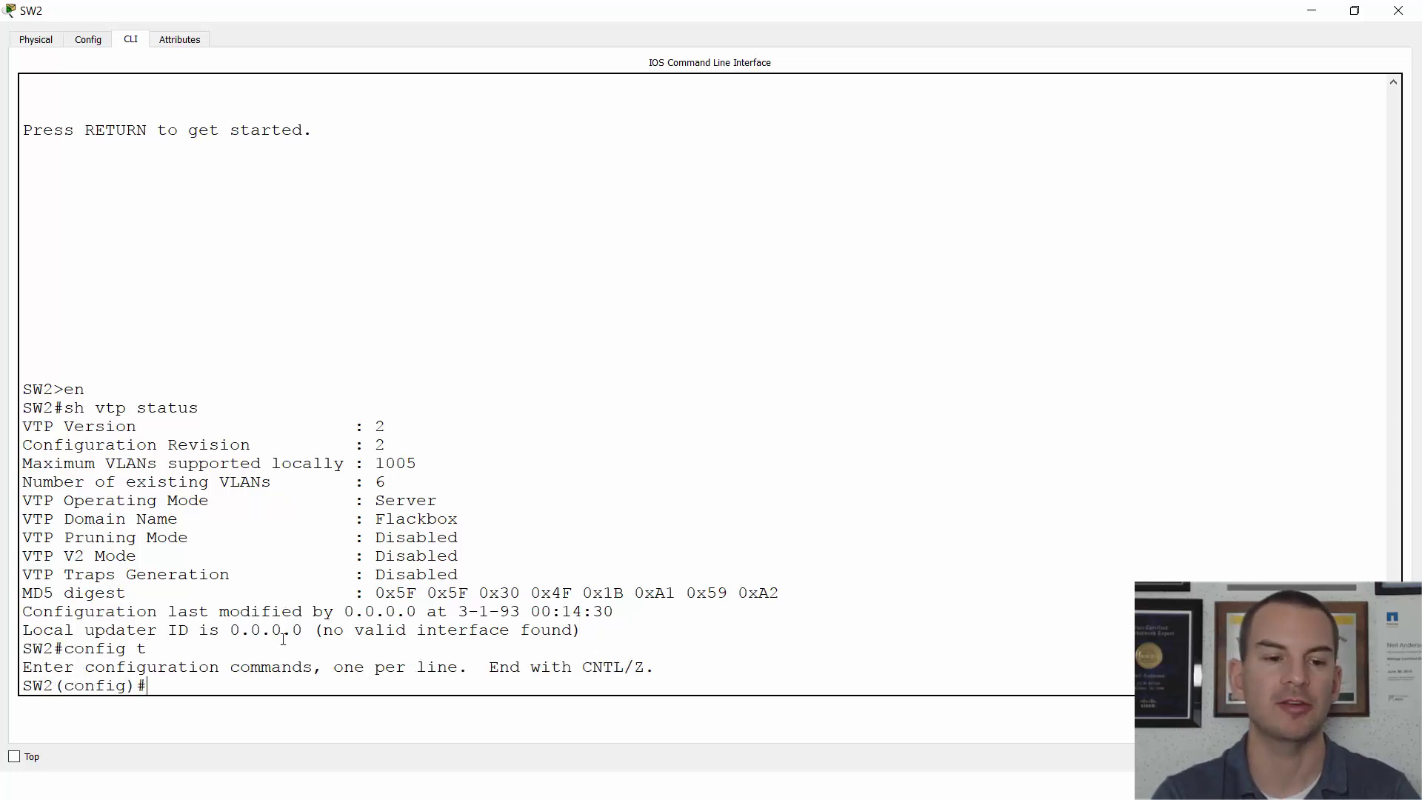
pyautogui.write('vtp mode transparent')
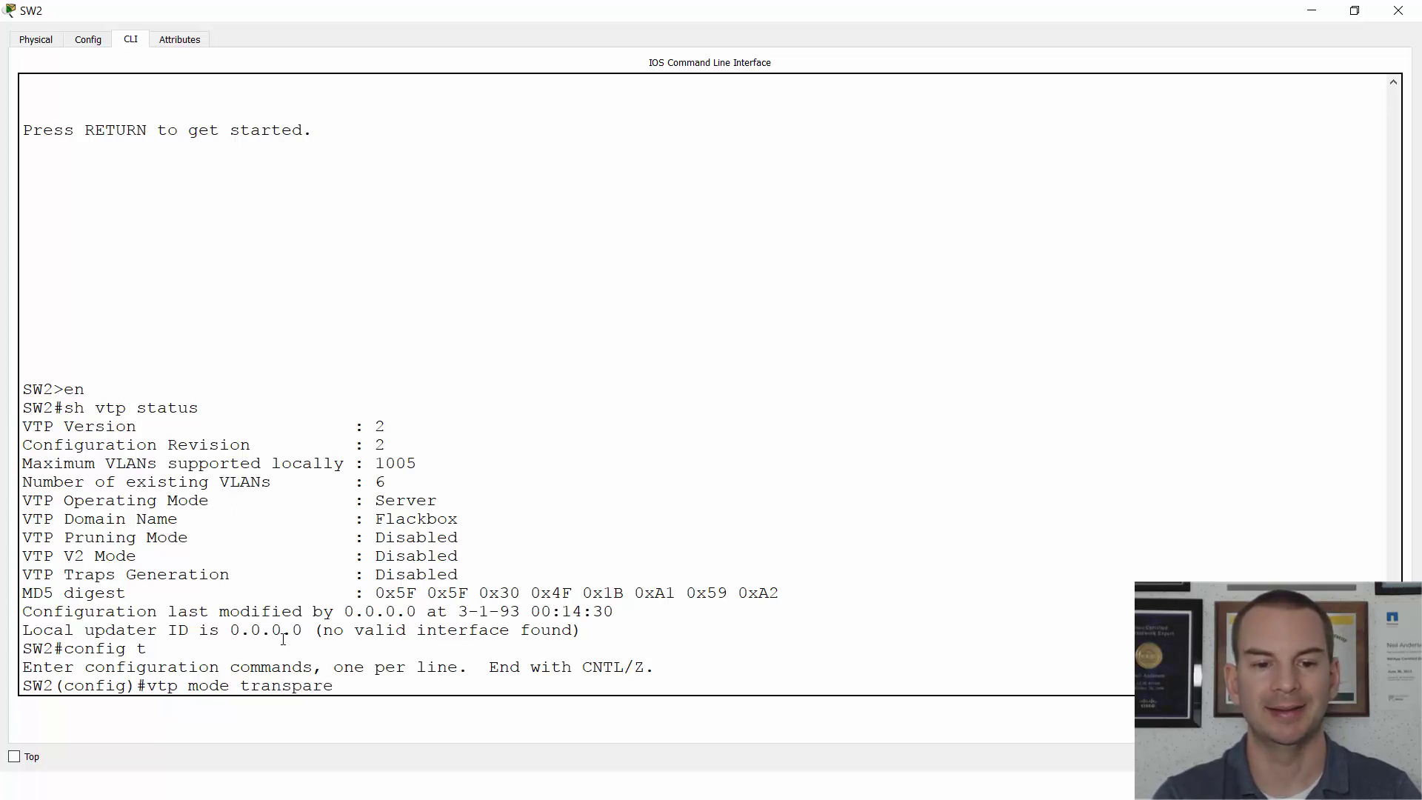
pyautogui.press('Return')
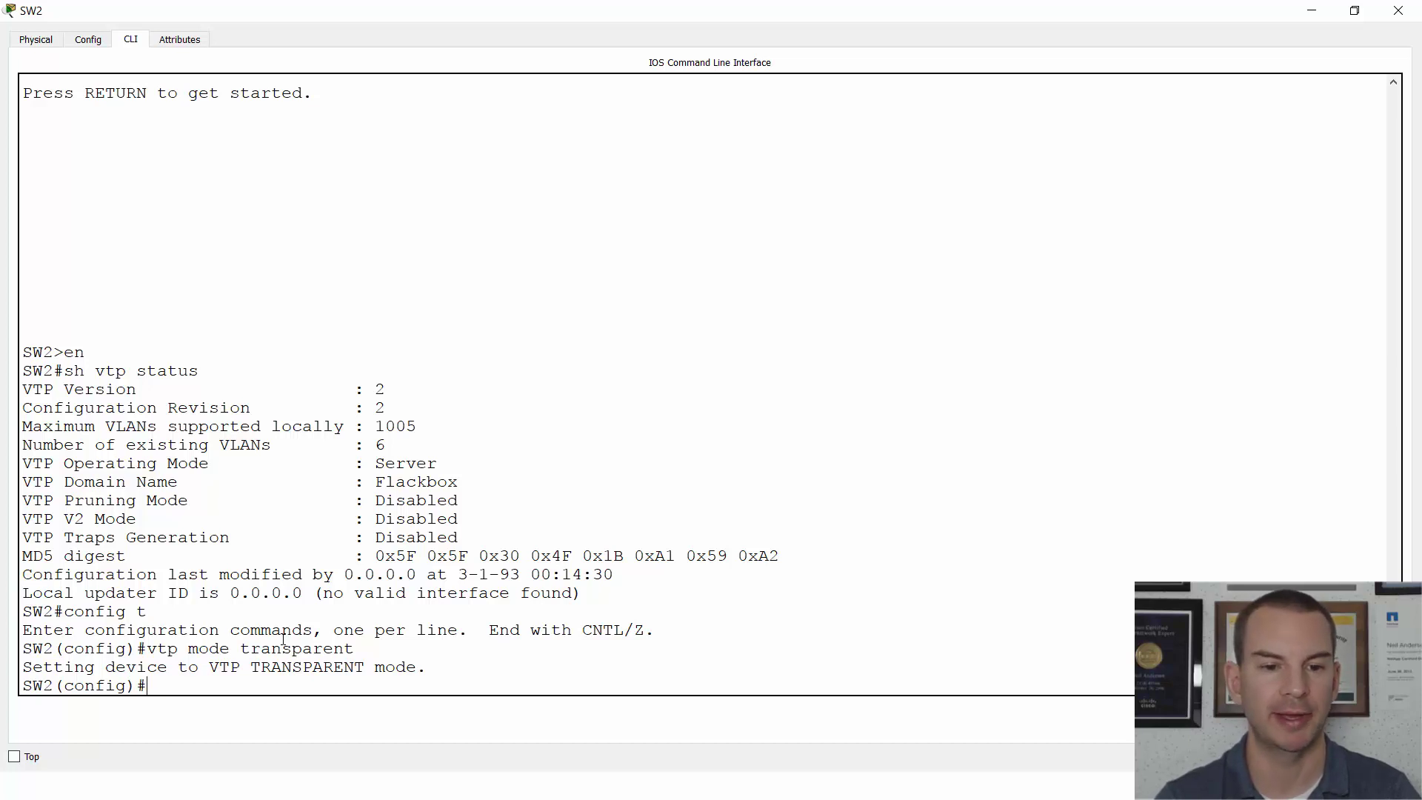
# Step: Verify SW2's Transparent operating mode with do sh vtp status
pyautogui.write('do sh vtp status')
pyautogui.press('Return')
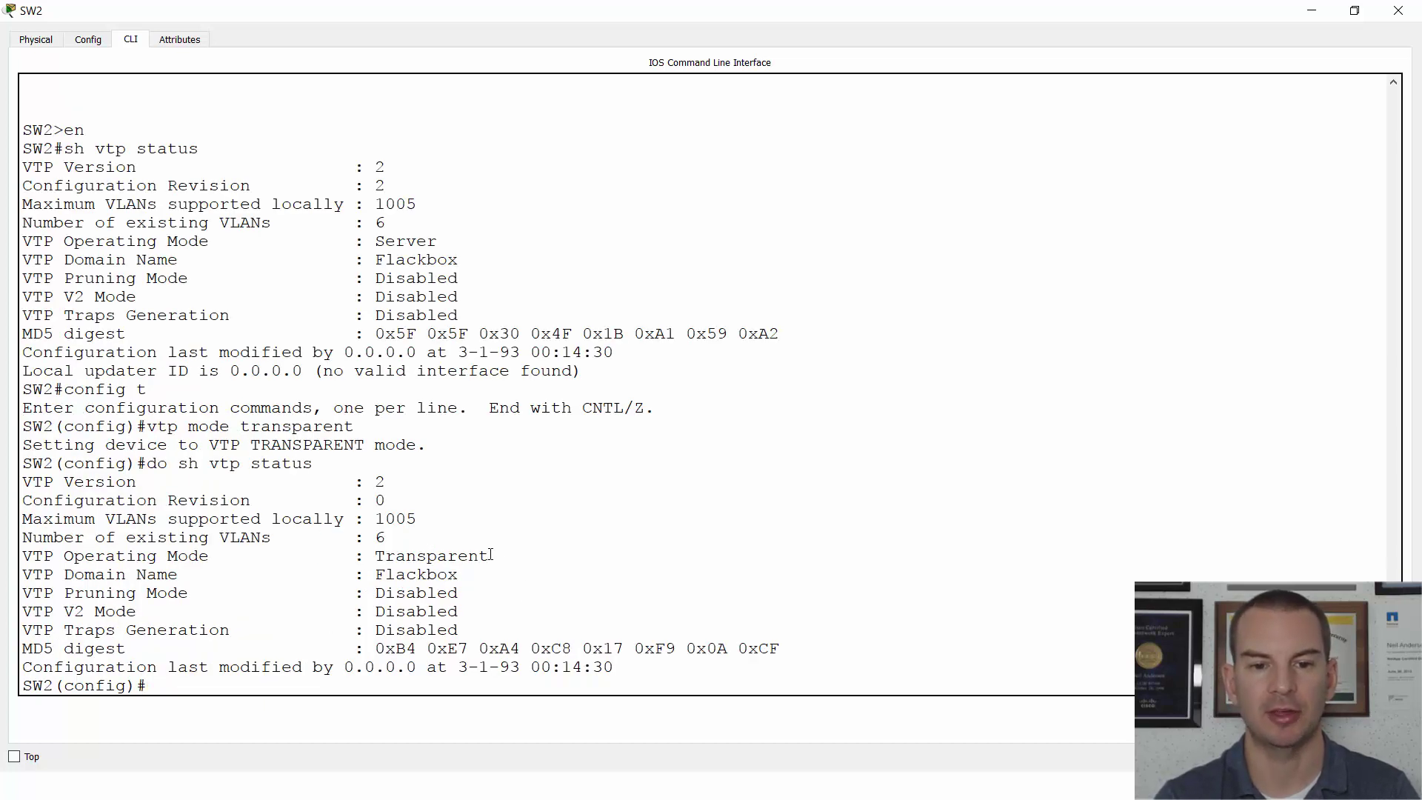
pyautogui.moveTo(490, 555); pyautogui.dragTo(368, 556)
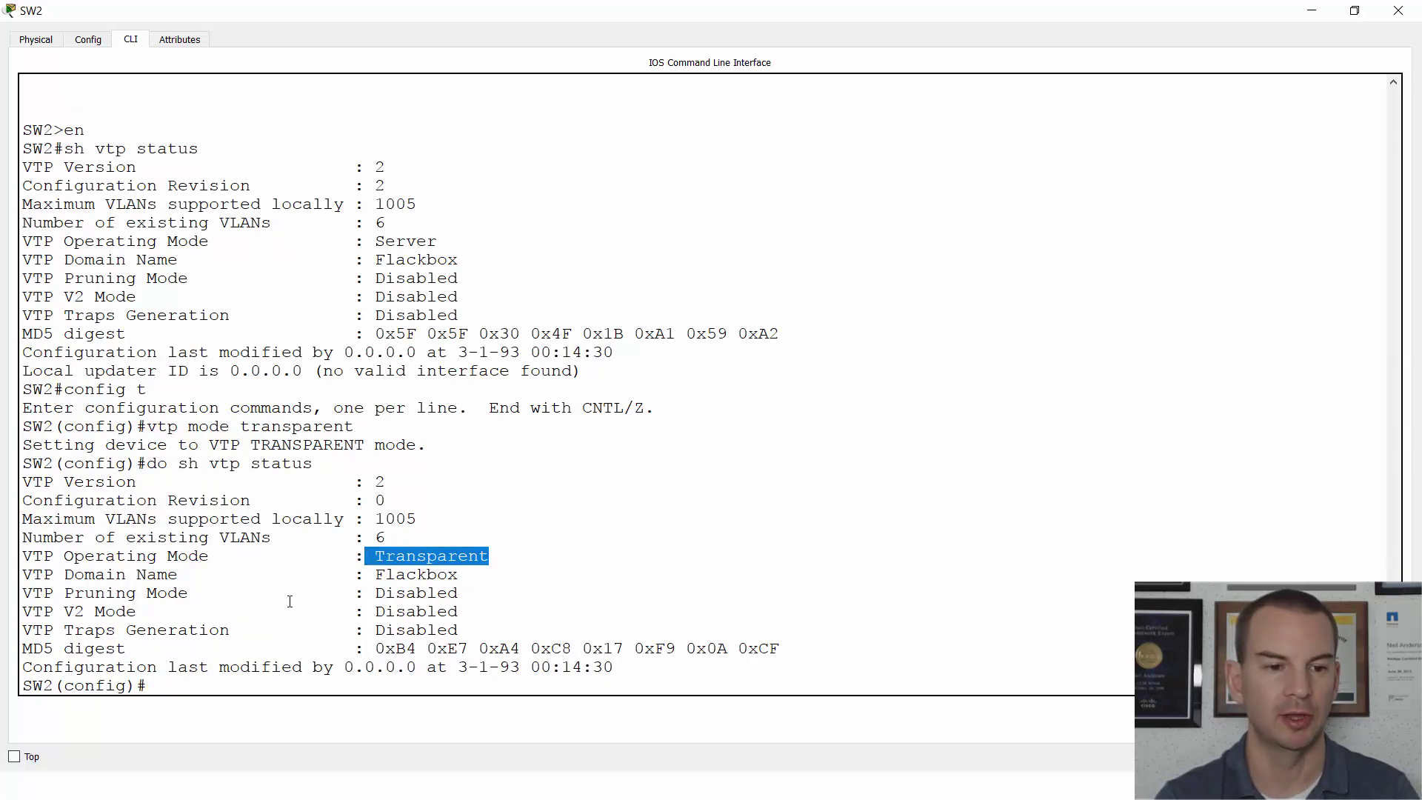
pyautogui.click(290, 601)
pyautogui.hotkey('alt', 'Tab')
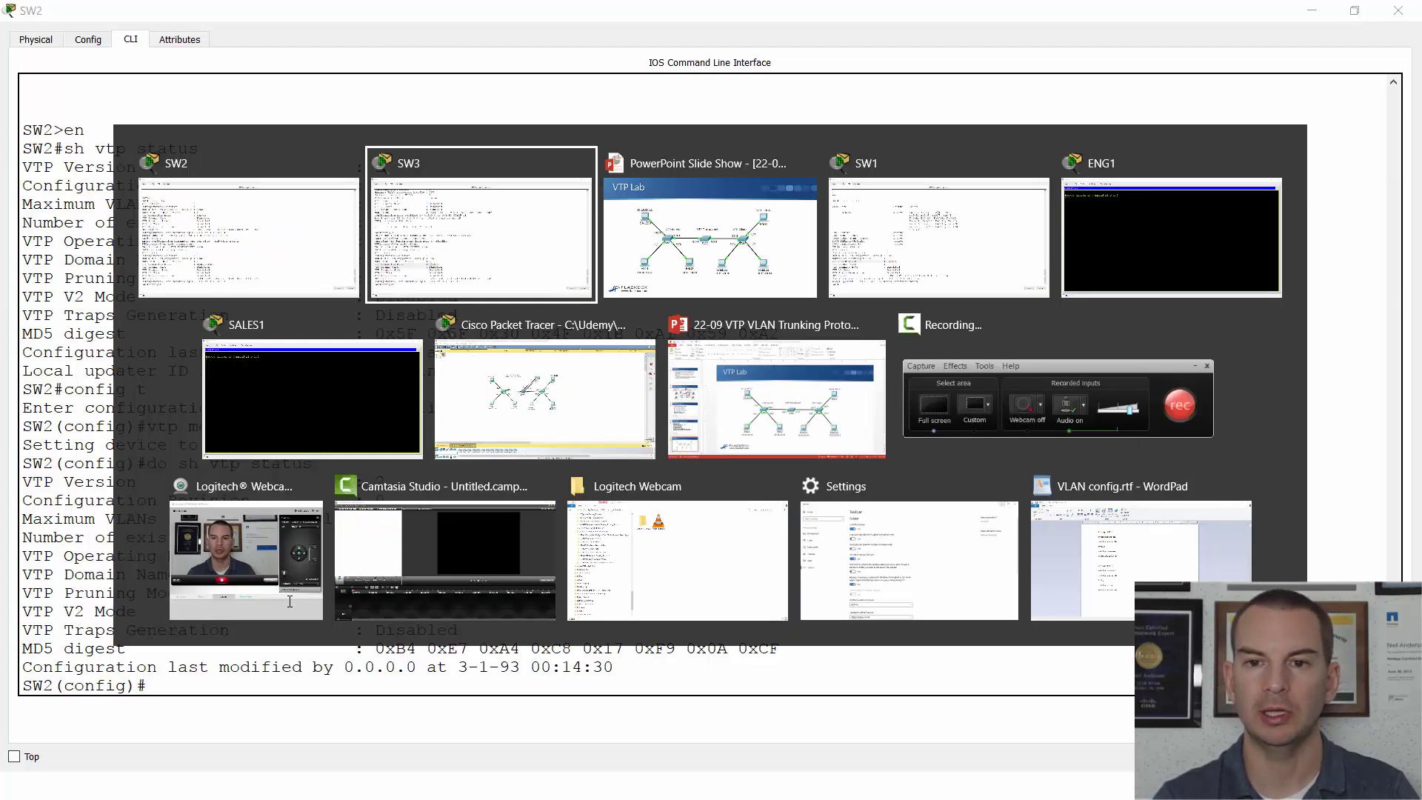
pyautogui.hotkey('alt', 'Tab')
pyautogui.hotkey('alt', 'Tab')
# Step: Show SW1's VTP status, highlighting its Flackbox domain name
pyautogui.click(290, 575)
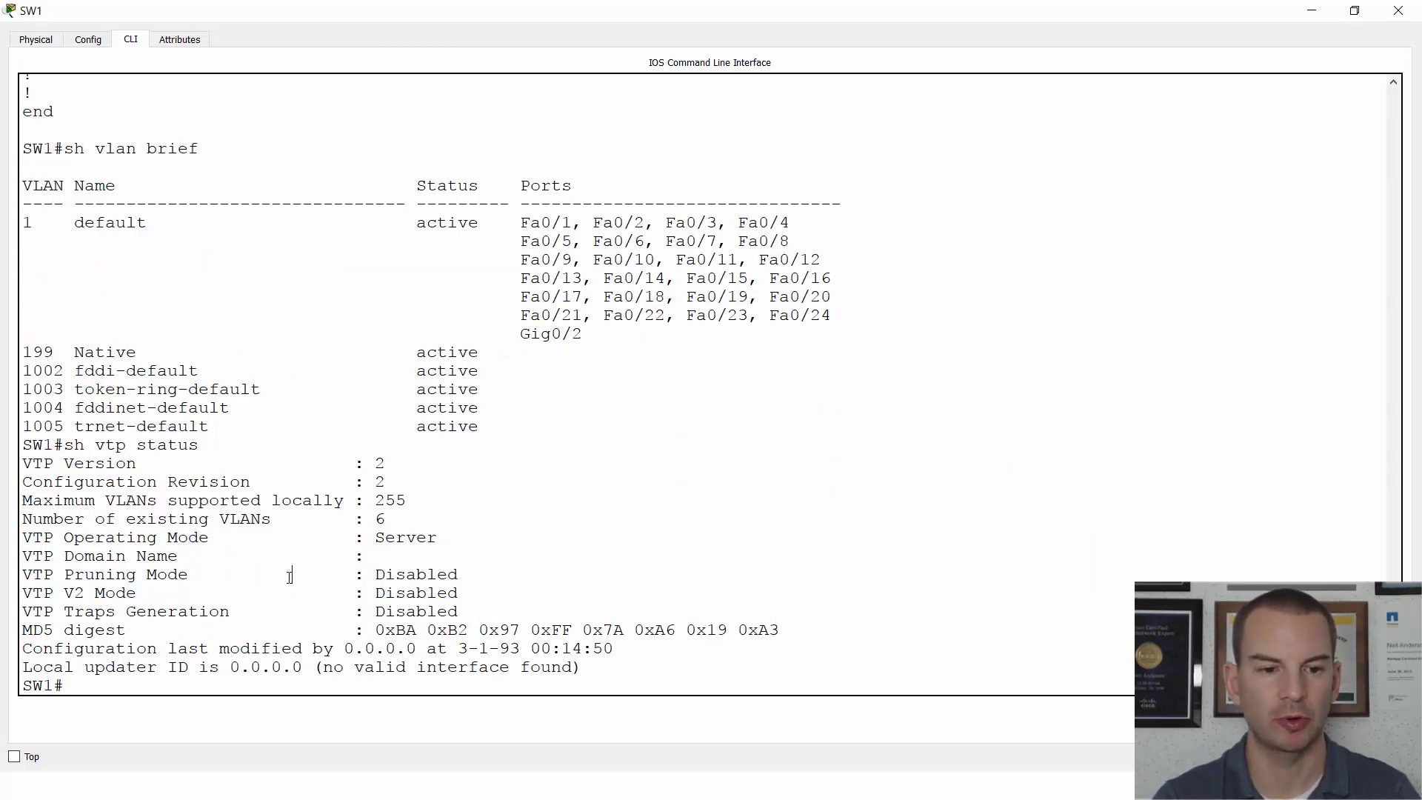
pyautogui.write('sh vtp status')
pyautogui.press('Return')
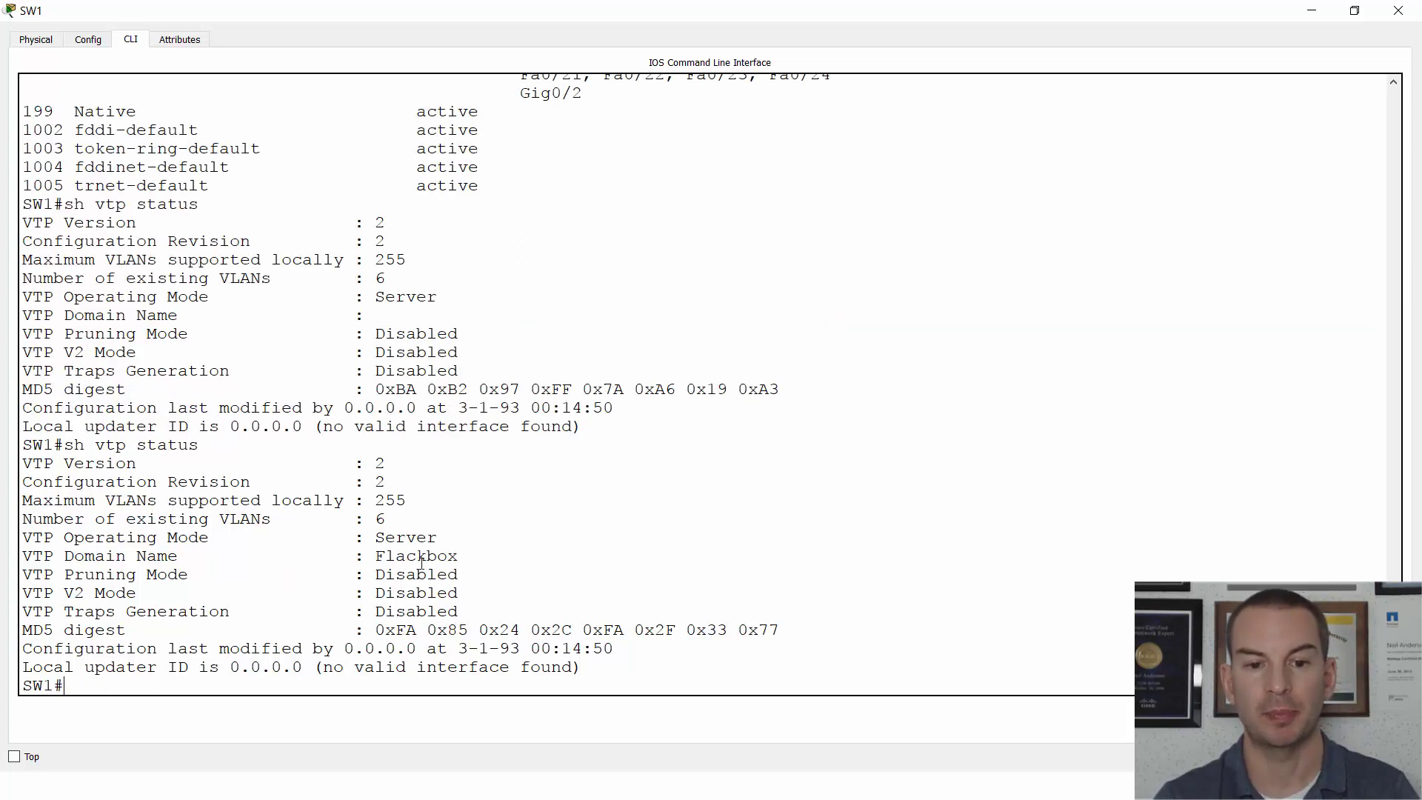
pyautogui.moveTo(462, 555); pyautogui.dragTo(350, 556)
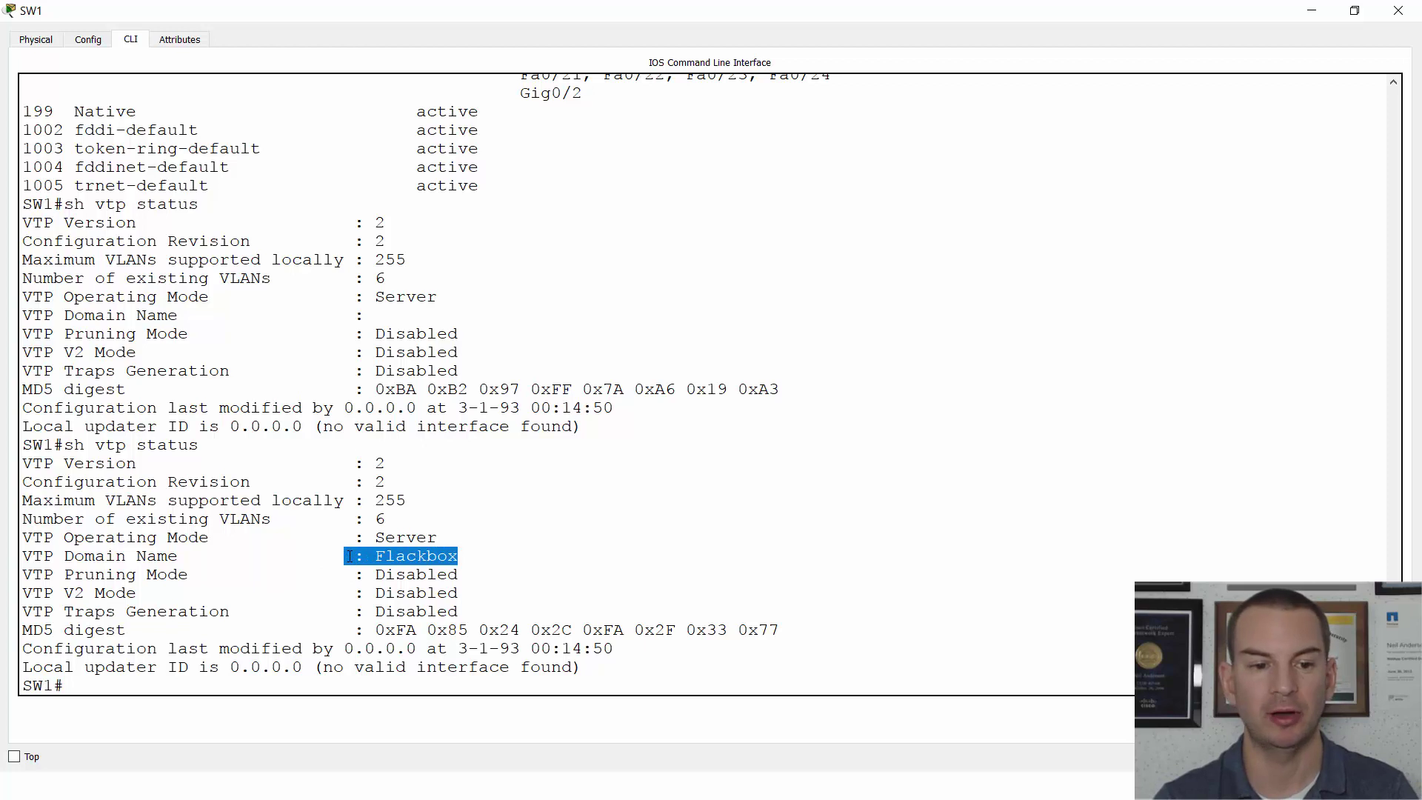
pyautogui.click(182, 649)
# Step: Set SW1's VTP domain to Flackbox and its VTP mode to server
pyautogui.write('con')
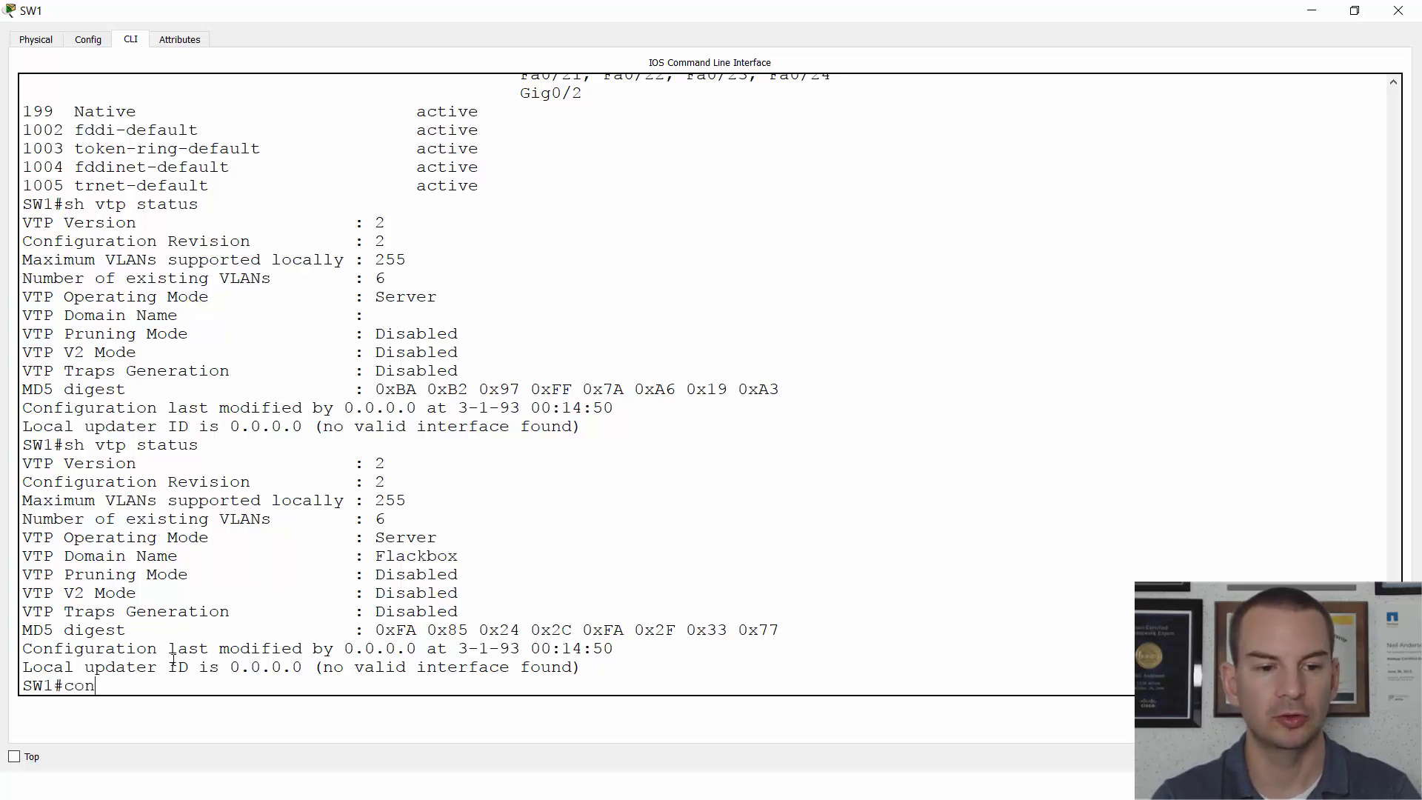
pyautogui.write('fig t')
pyautogui.press('Return')
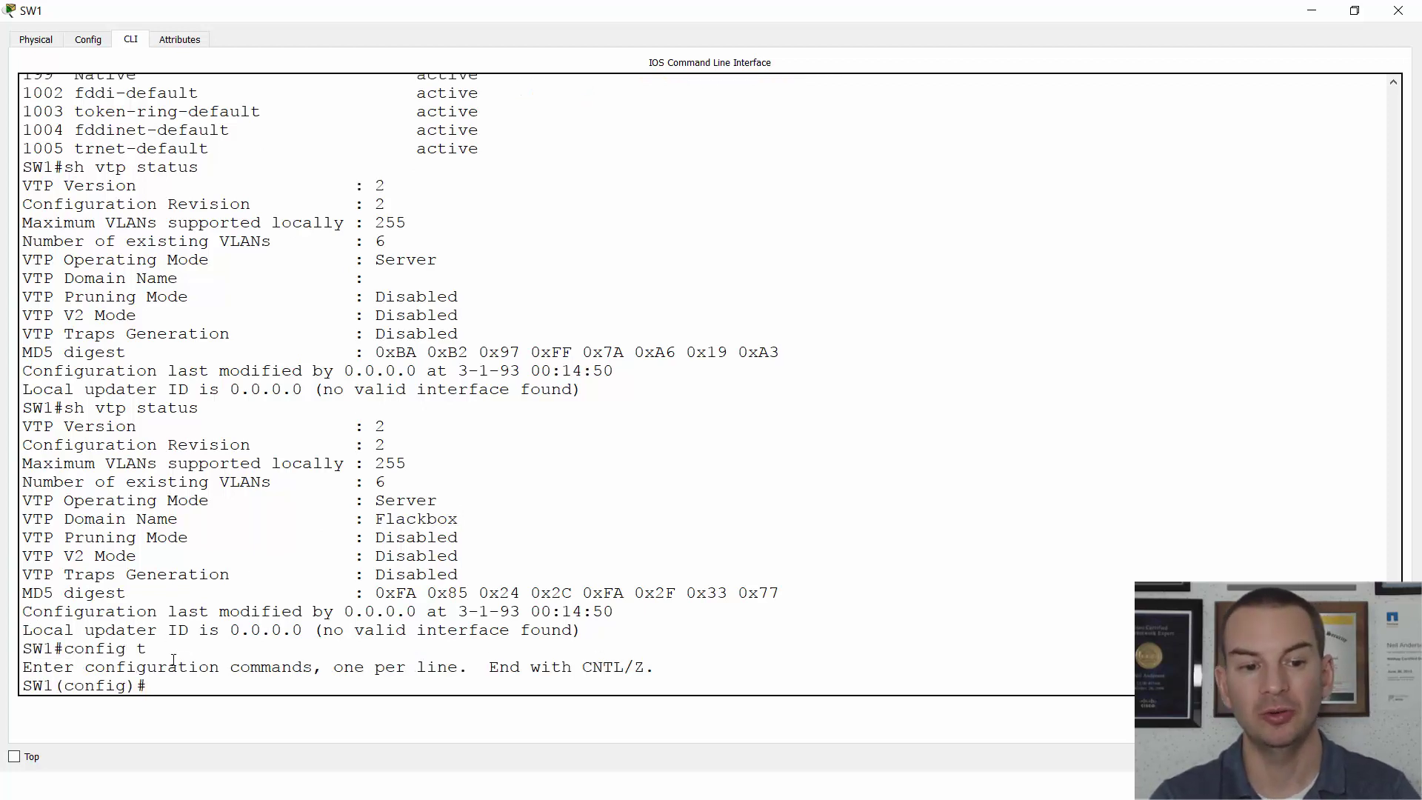
pyautogui.write('vtp domain')
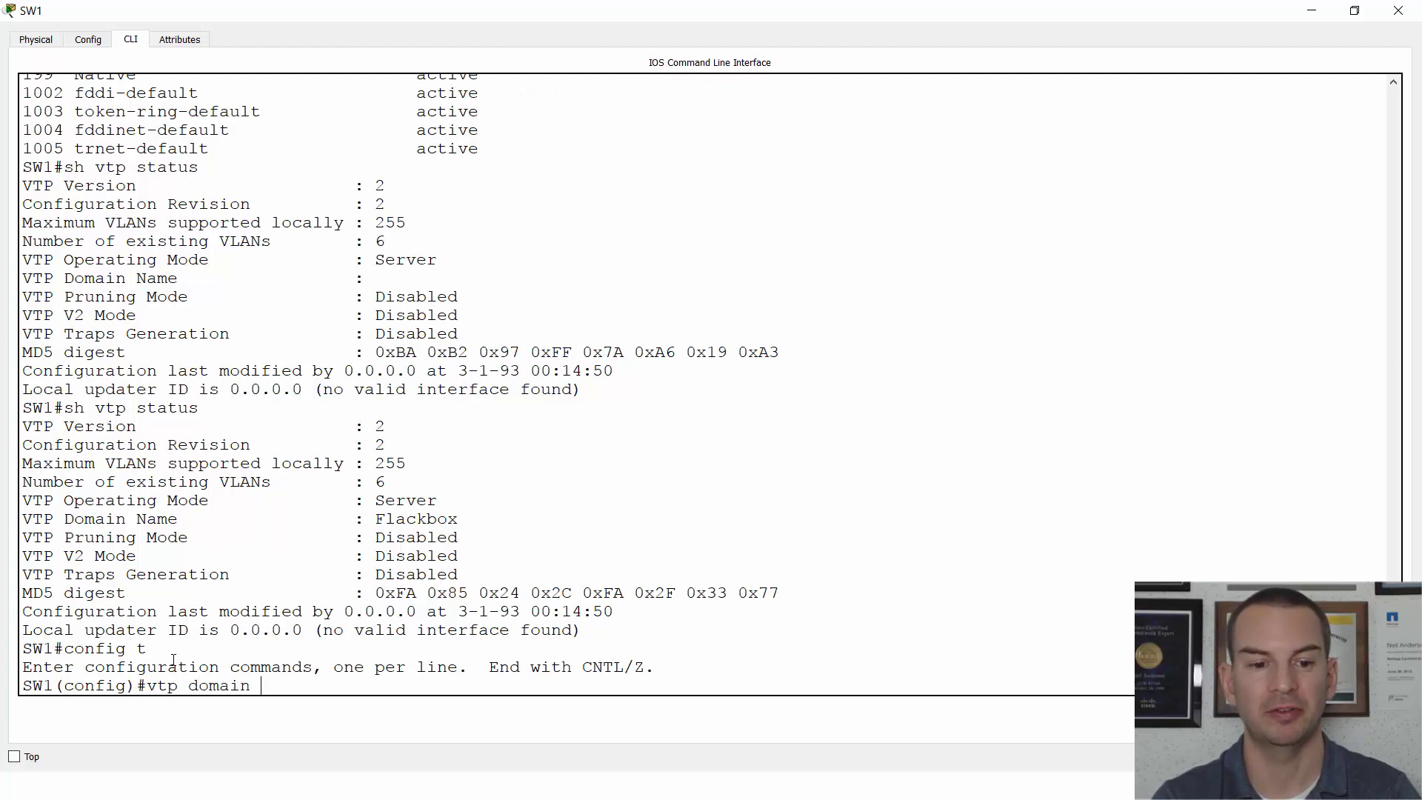
pyautogui.write(' Flack')
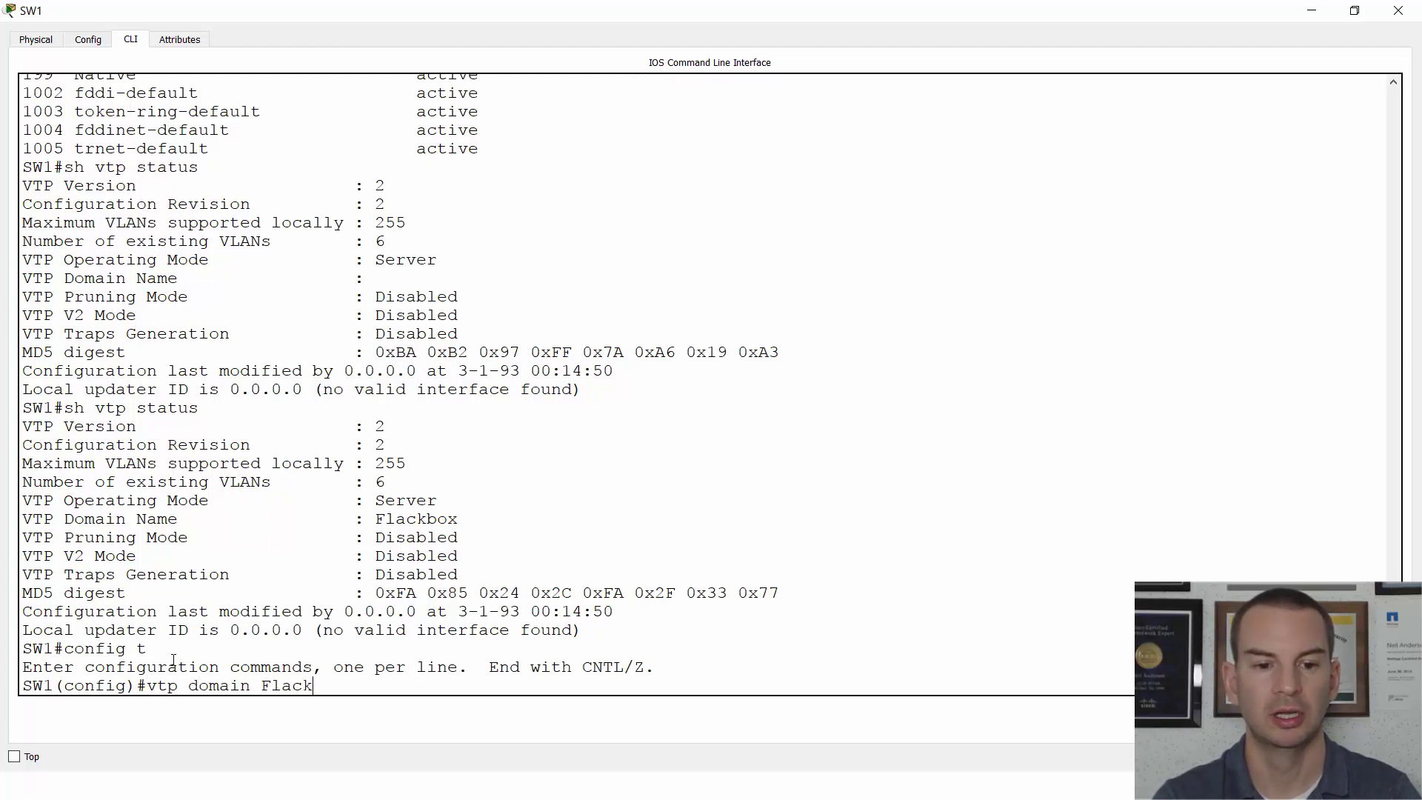
pyautogui.write('box')
pyautogui.press('Return')
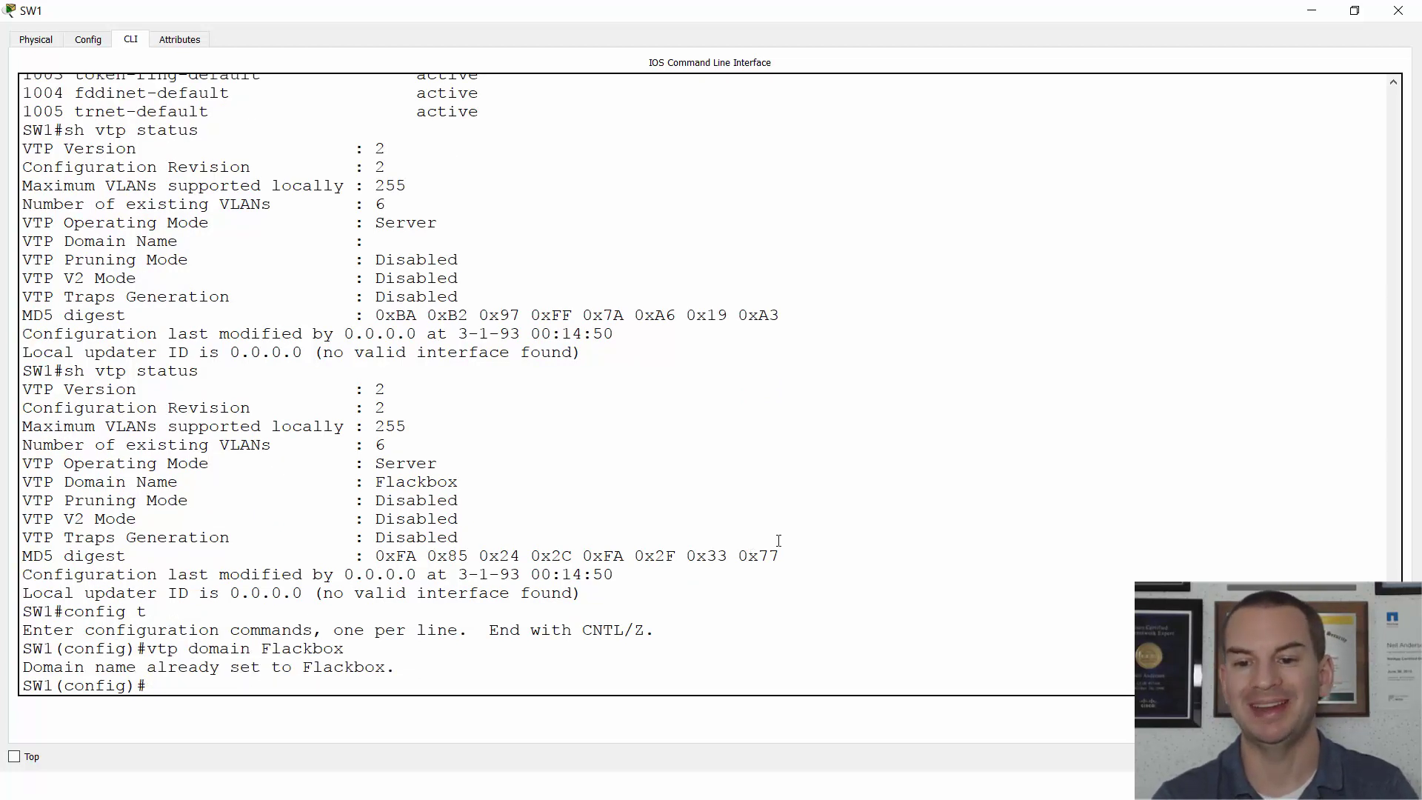
pyautogui.write('v')
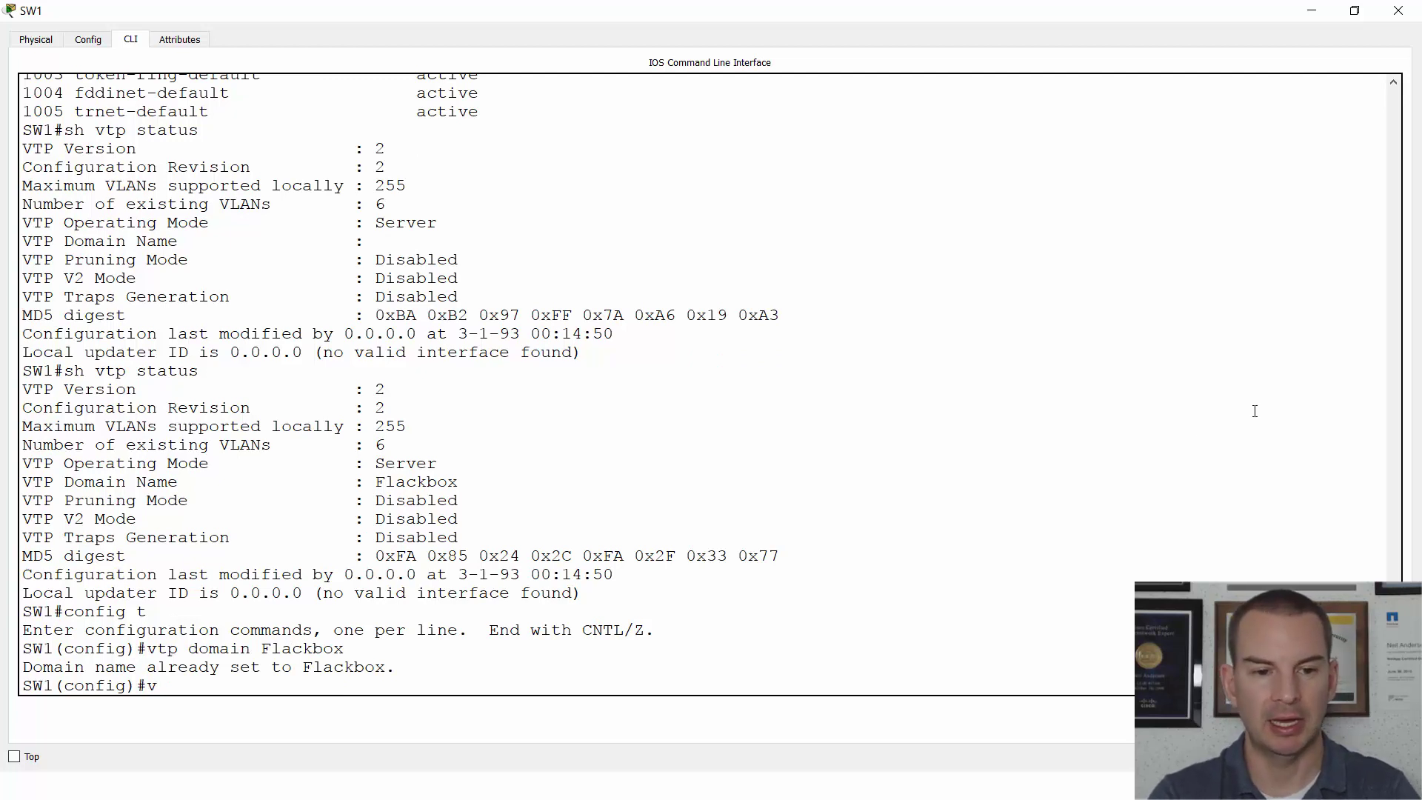
pyautogui.write('tp mode server')
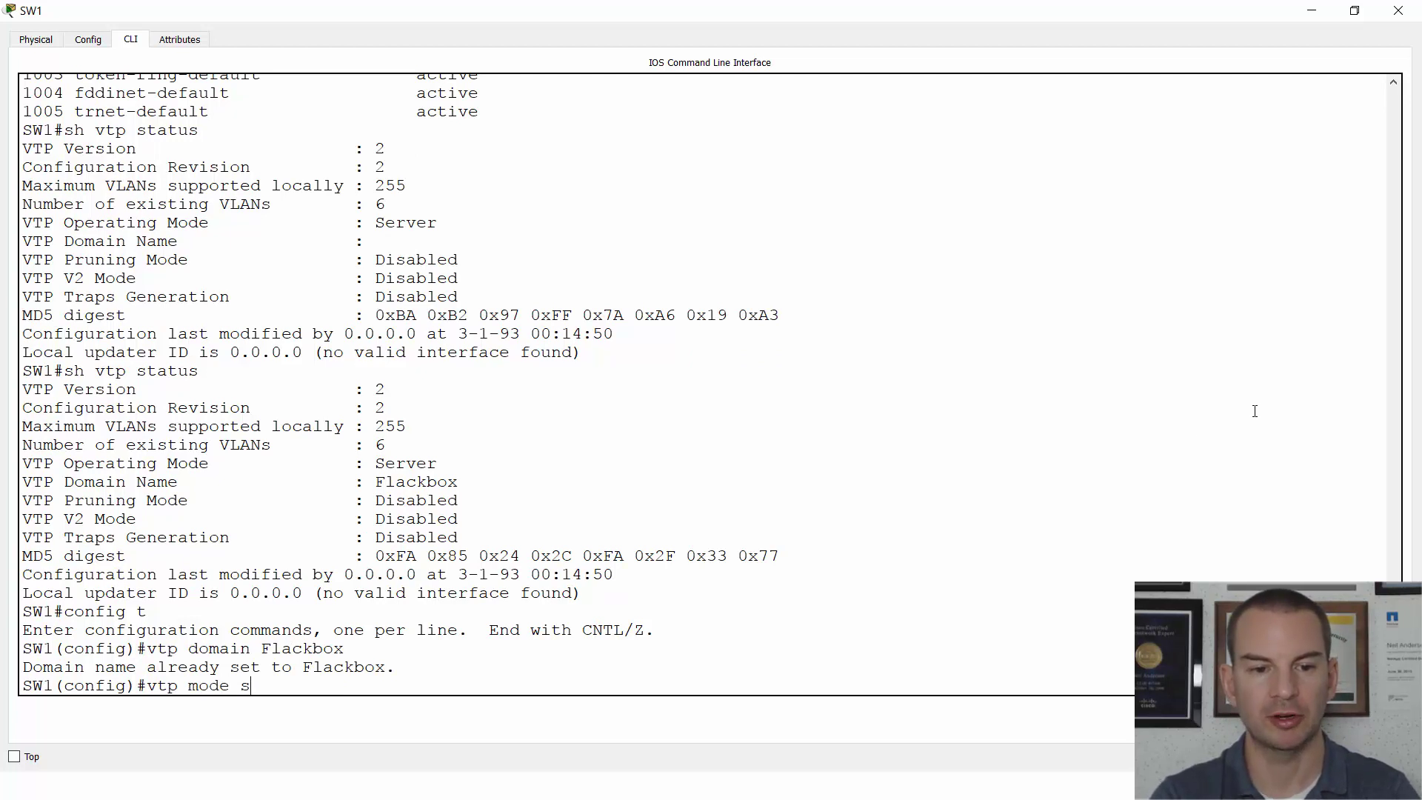
pyautogui.press('Return')
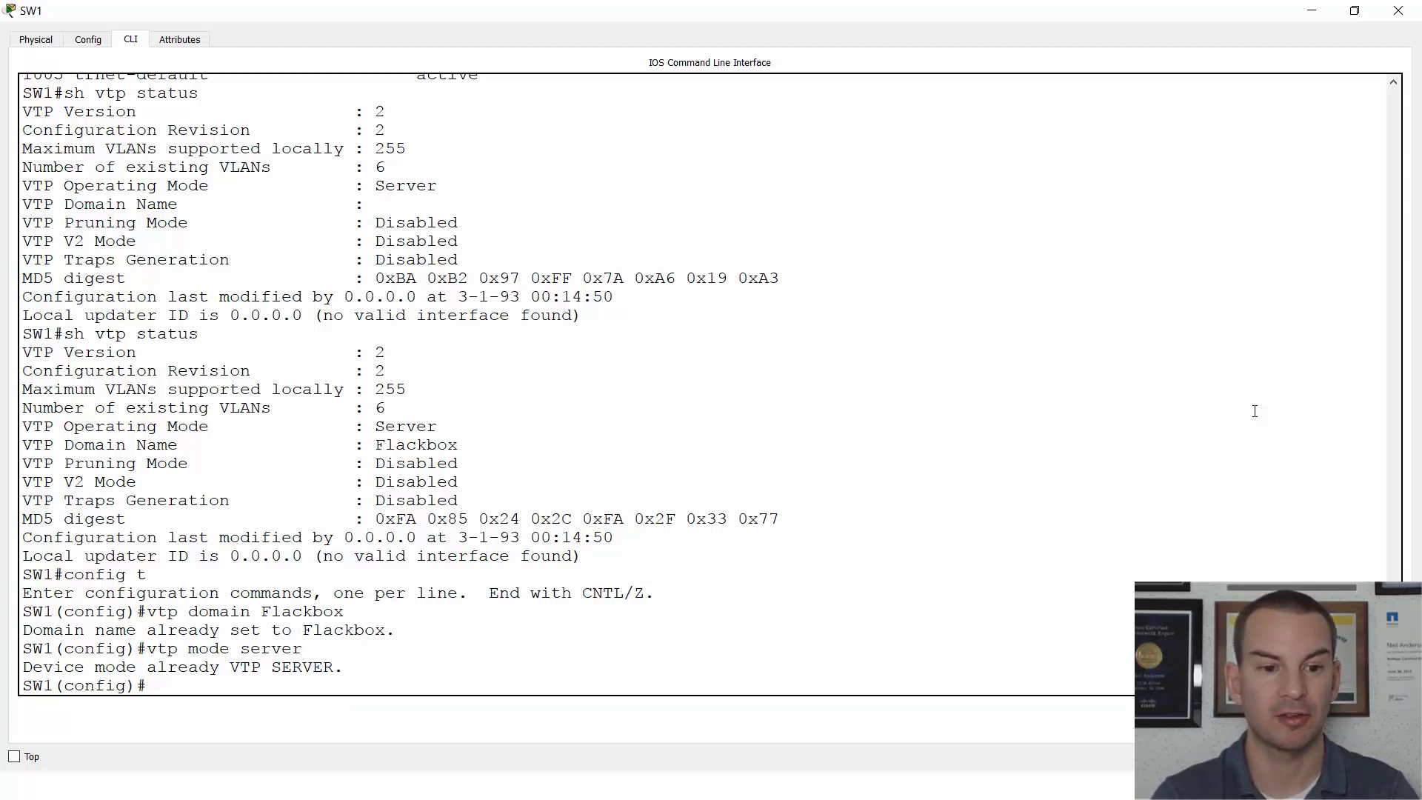
# Step: List SW1's current VLANs, then create VLAN 10 named Eng
pyautogui.write('do sh vlan brief')
pyautogui.press('Return')
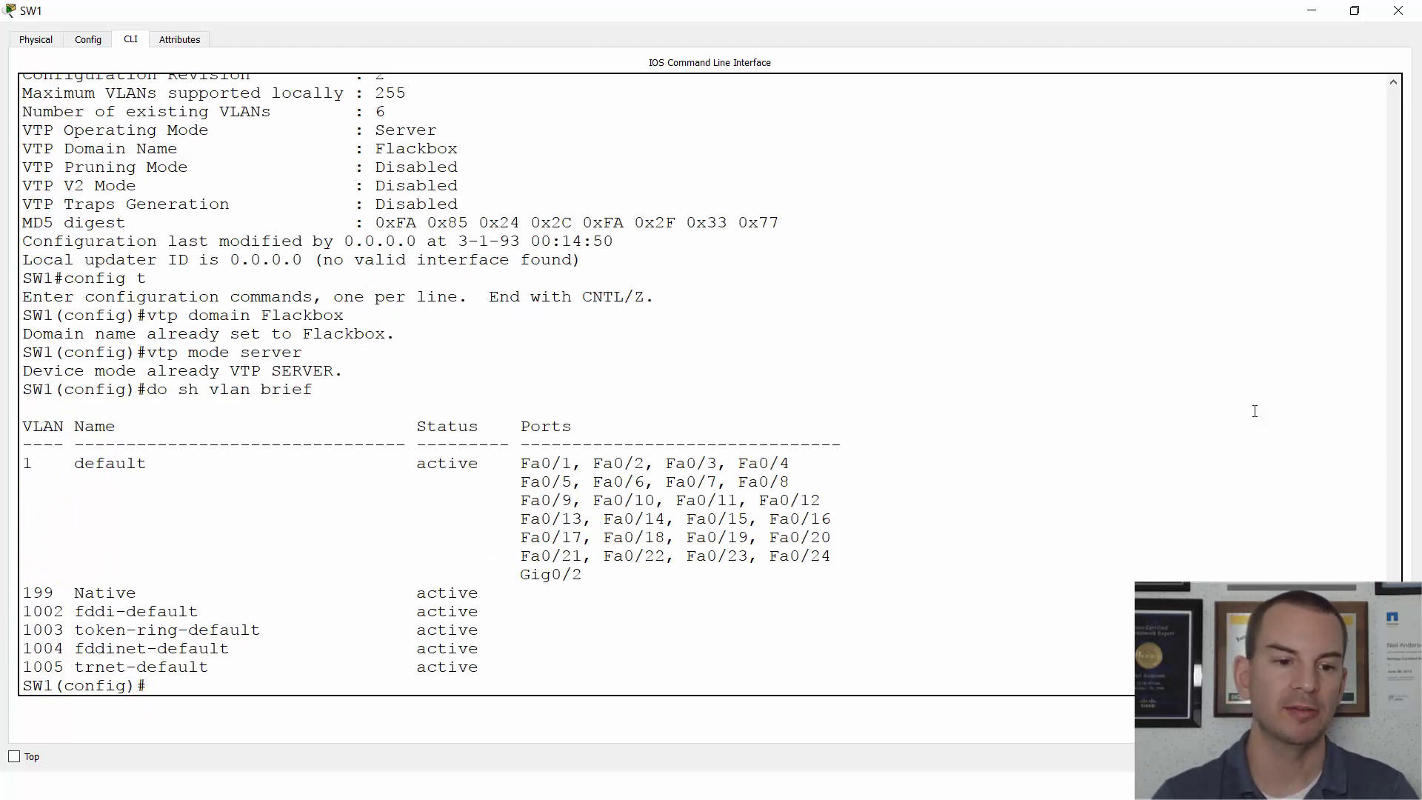
pyautogui.write('vlan 10')
pyautogui.press('Return')
pyautogui.write('name Eng')
pyautogui.press('Return')
# Step: Create VLAN 20 named Sales, exit configuration and run sh vlan brief
pyautogui.write('vlan ')
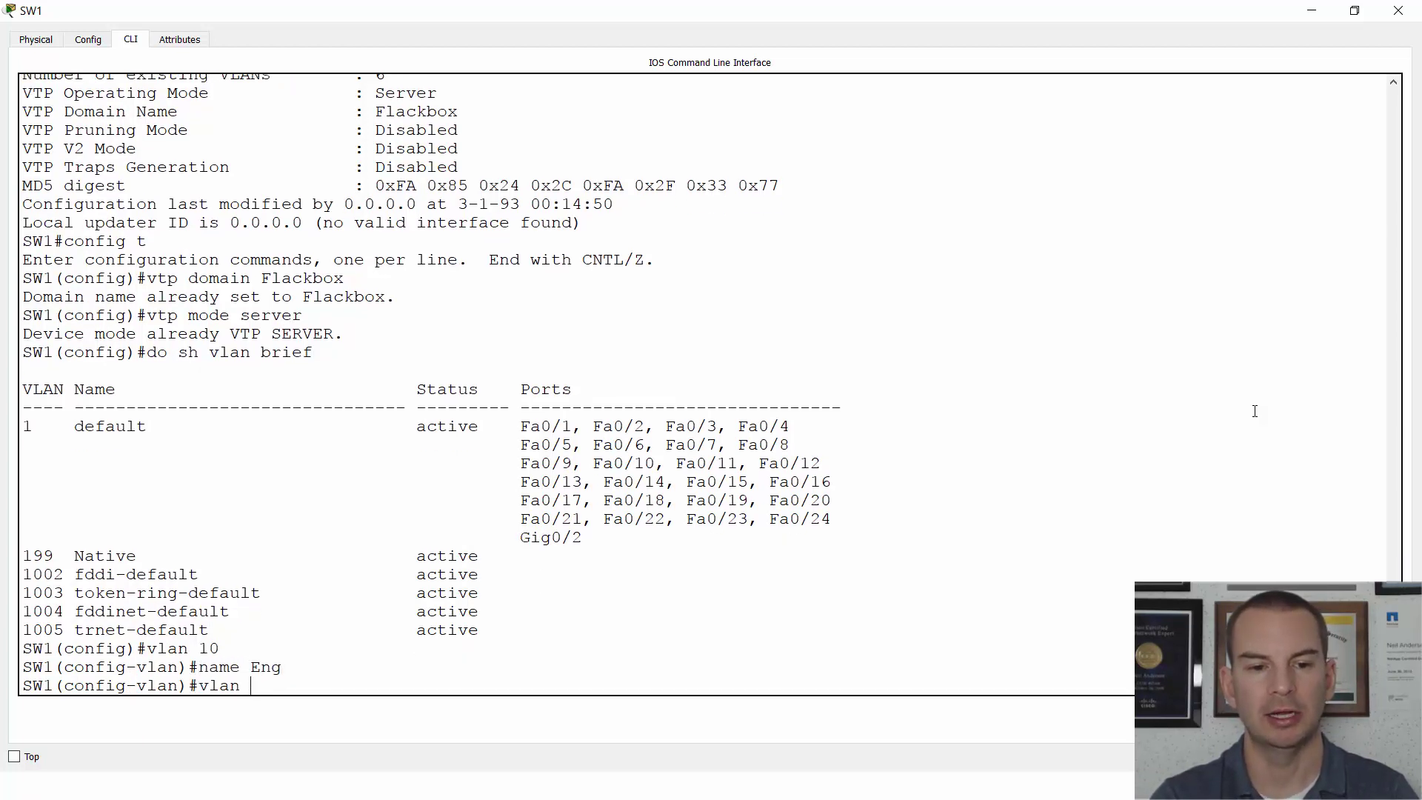
pyautogui.write('20')
pyautogui.press('Return')
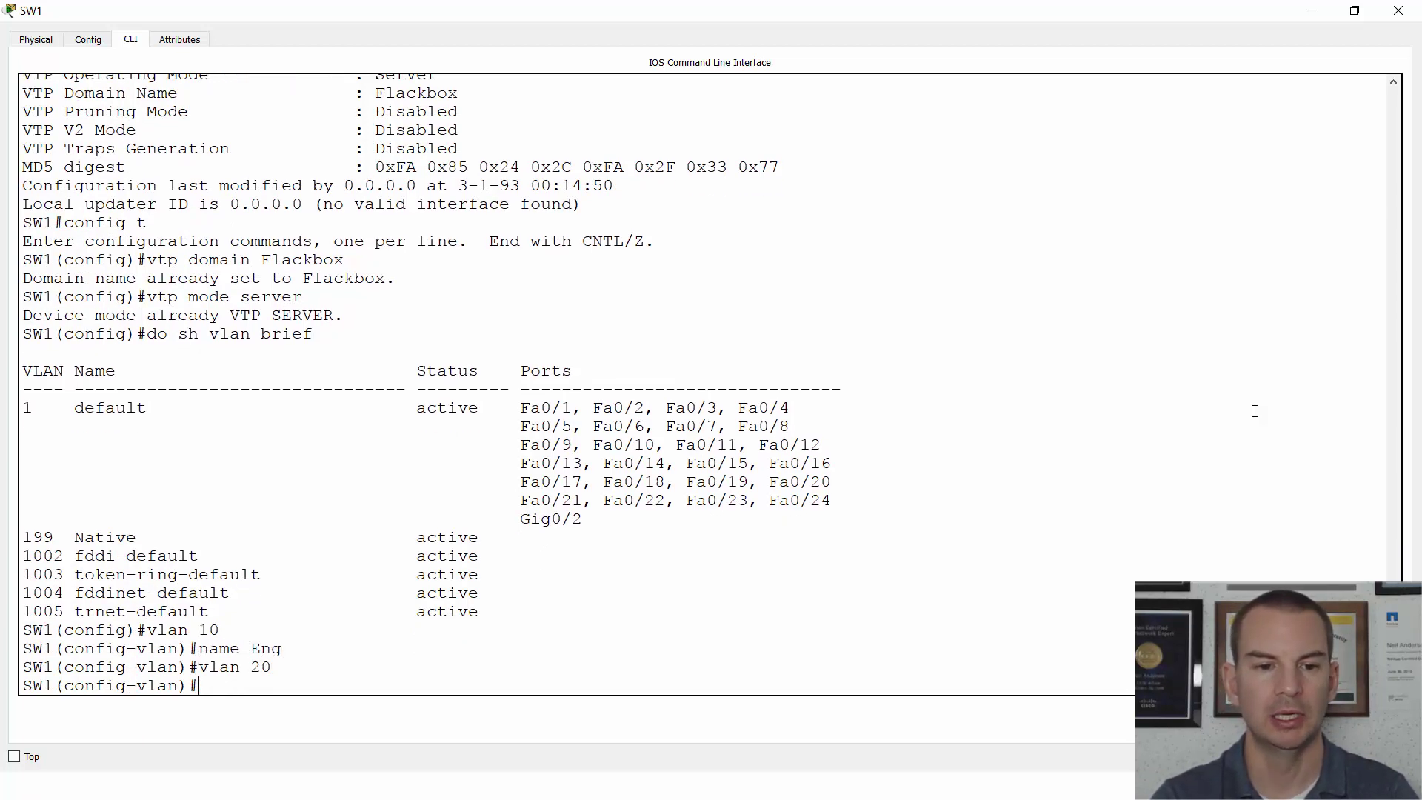
pyautogui.write('name Sla')
pyautogui.press('BackSpace')
pyautogui.press('BackSpace')
pyautogui.write('ales')
pyautogui.press('Return')
pyautogui.write('end')
pyautogui.press('Return')
pyautogui.press('Return')
pyautogui.write('sh vlan brief')
pyautogui.press('Return')
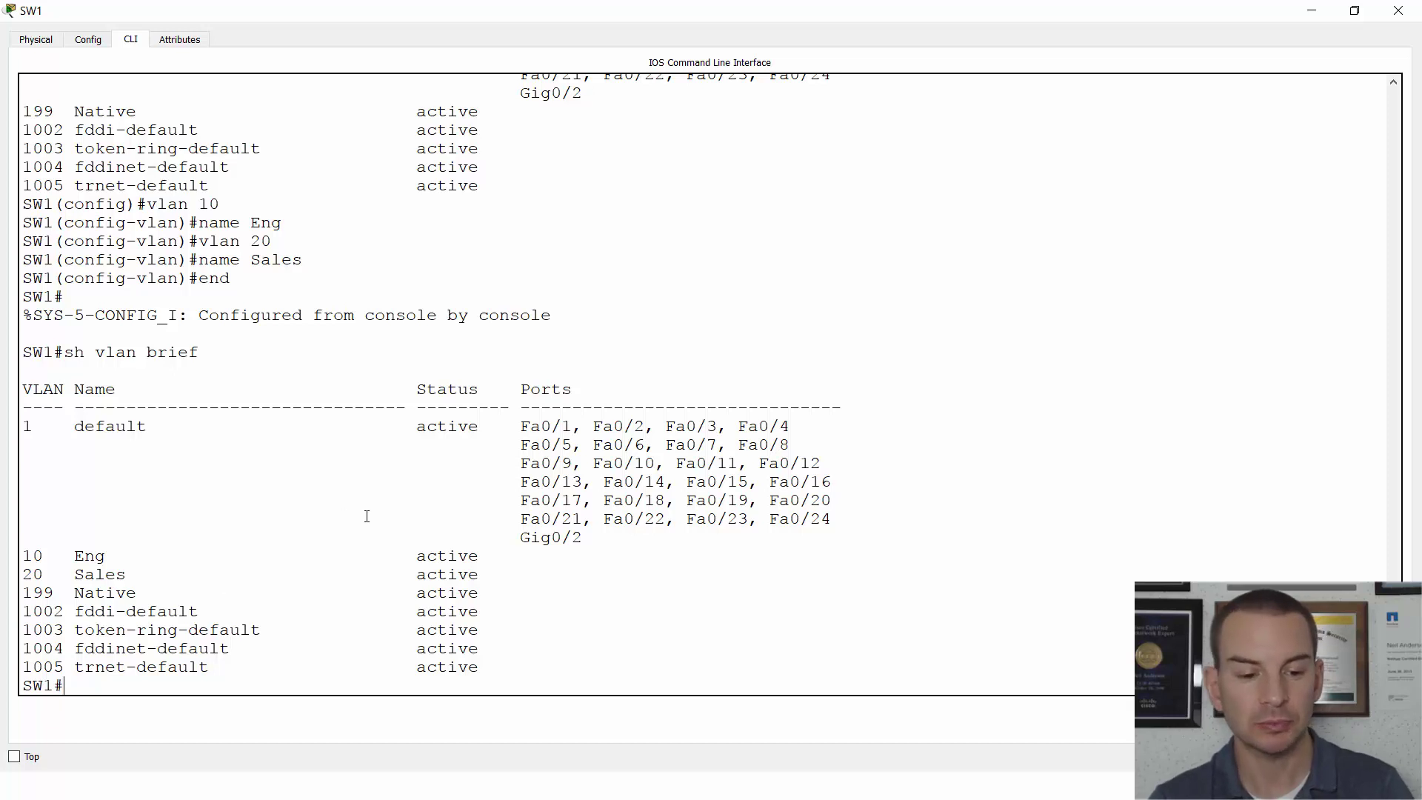
pyautogui.hotkey('alt', 'Tab')
pyautogui.hotkey('alt', 'Tab')
# Step: Exit configuration on SW3 and run sh vlan brief, marking the learned VLAN 10 Eng and 20 Sales rows
pyautogui.click(415, 498)
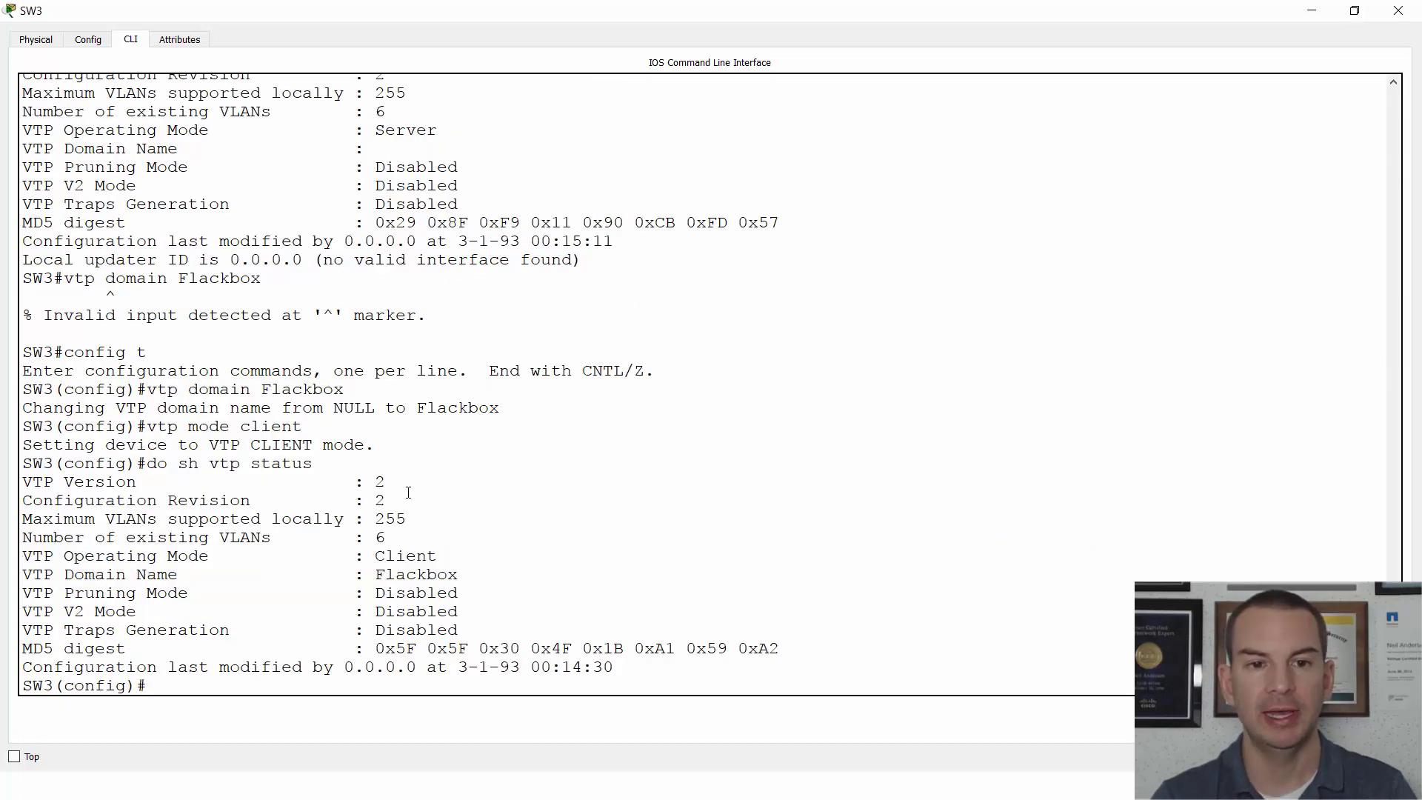
pyautogui.scroll(10, 1391, 565)
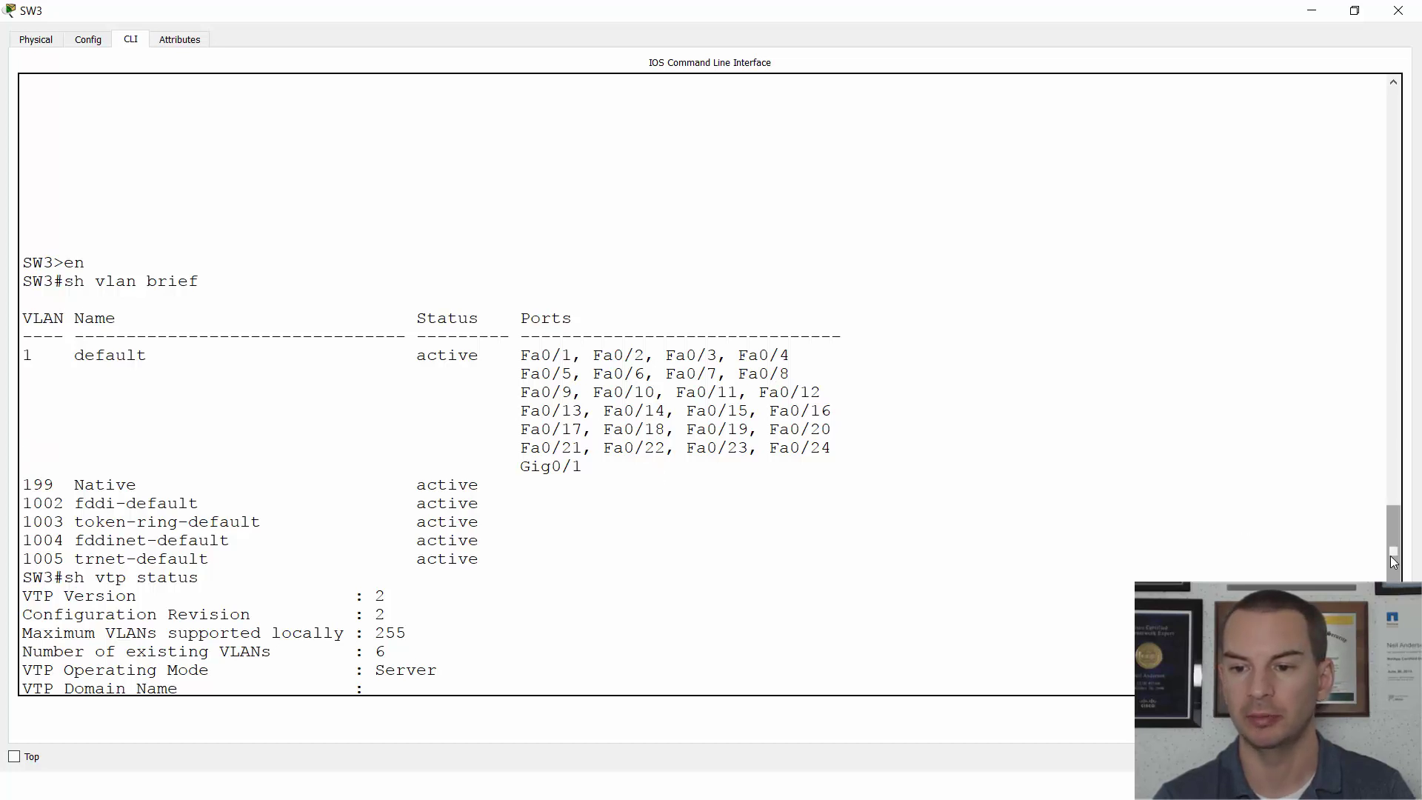
pyautogui.scroll(-10, 859, 644)
pyautogui.write('end')
pyautogui.press('Return')
pyautogui.write('sh vlan')
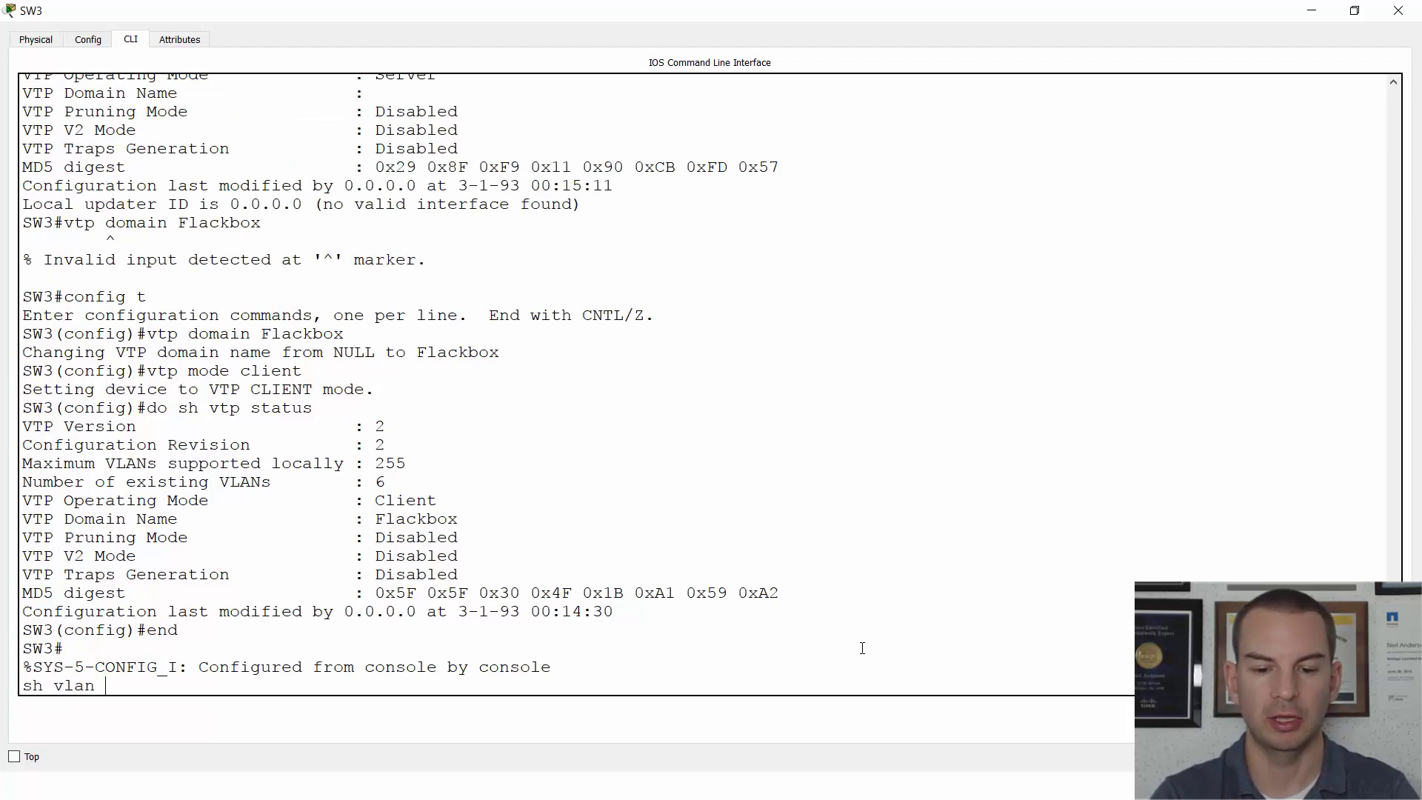
pyautogui.write(' brief')
pyautogui.press('Return')
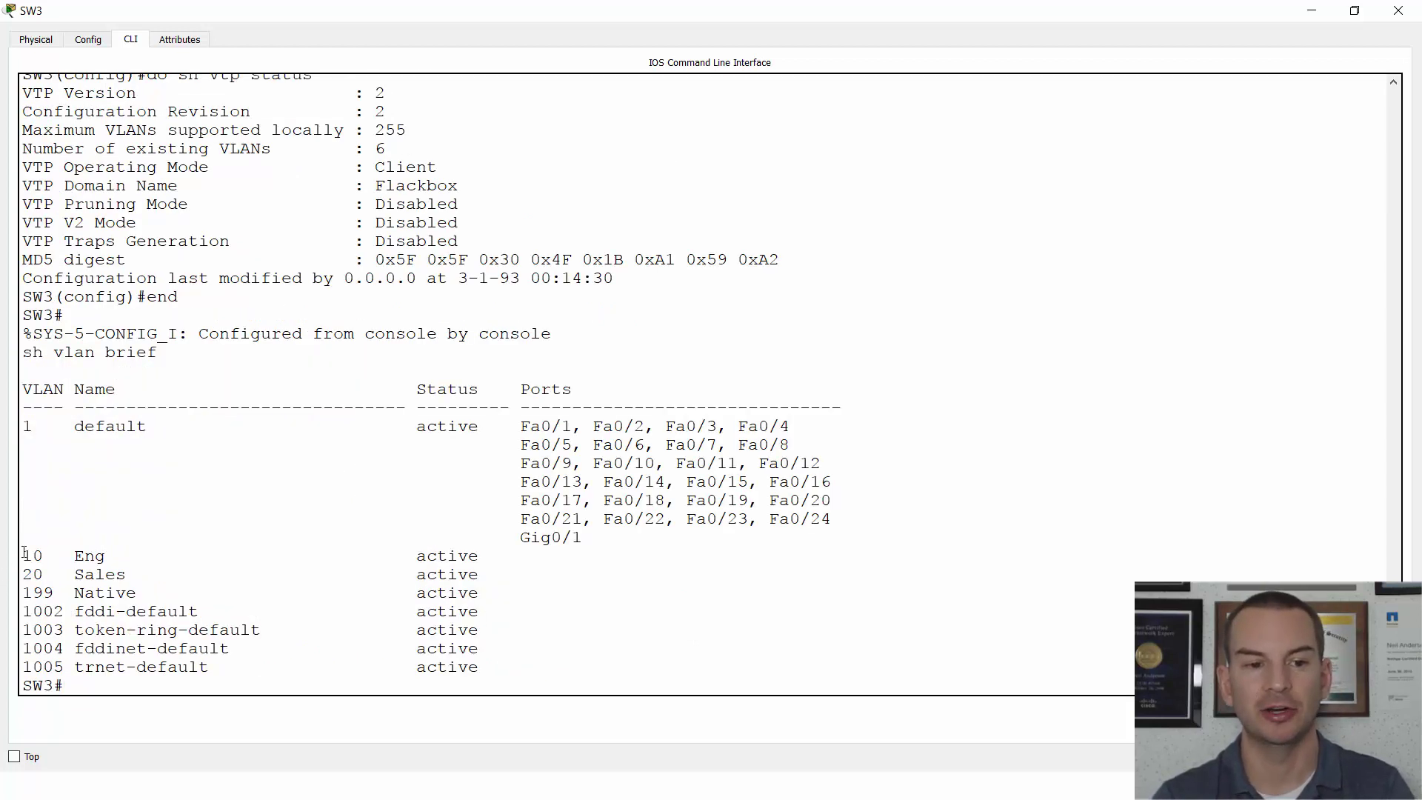
pyautogui.moveTo(23, 551); pyautogui.dragTo(479, 579)
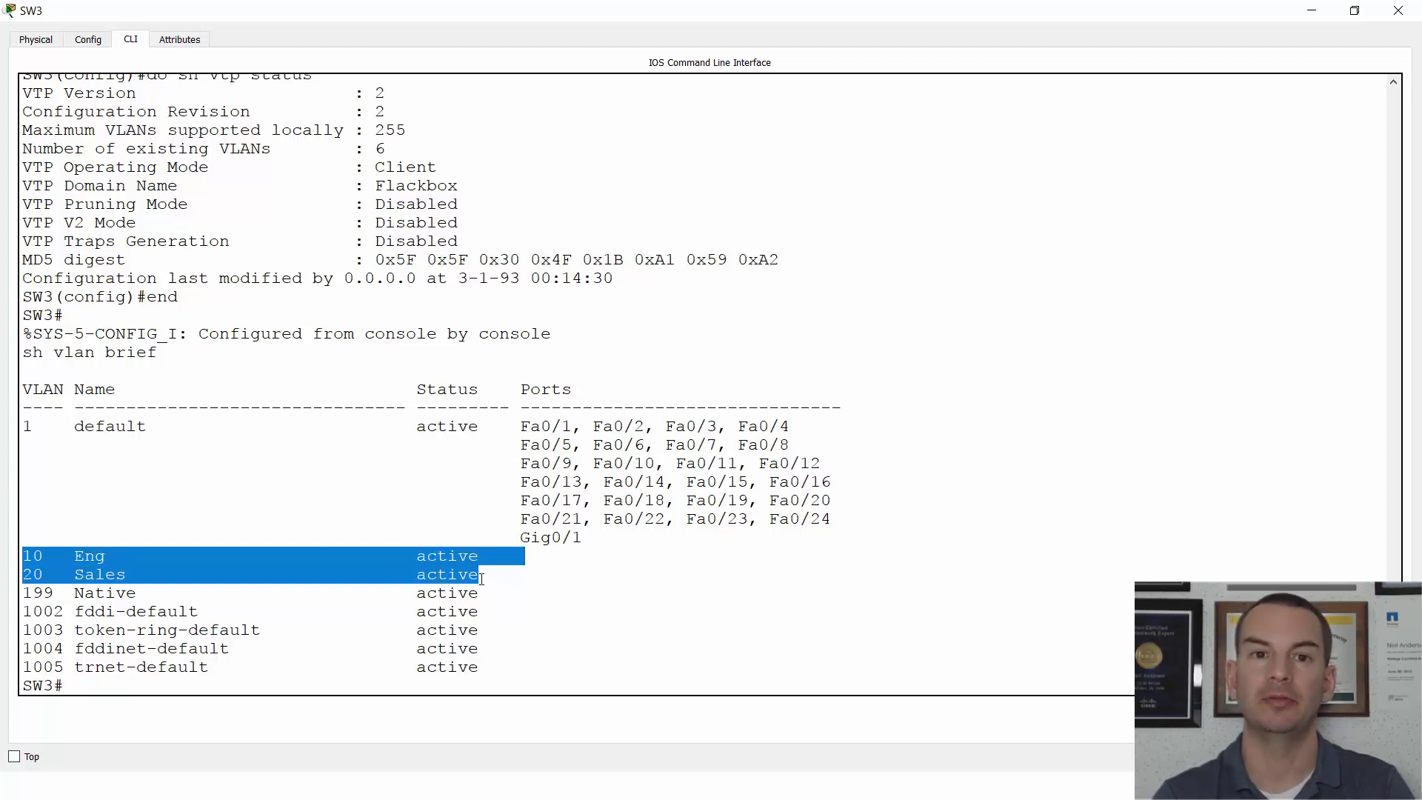
pyautogui.click(551, 546)
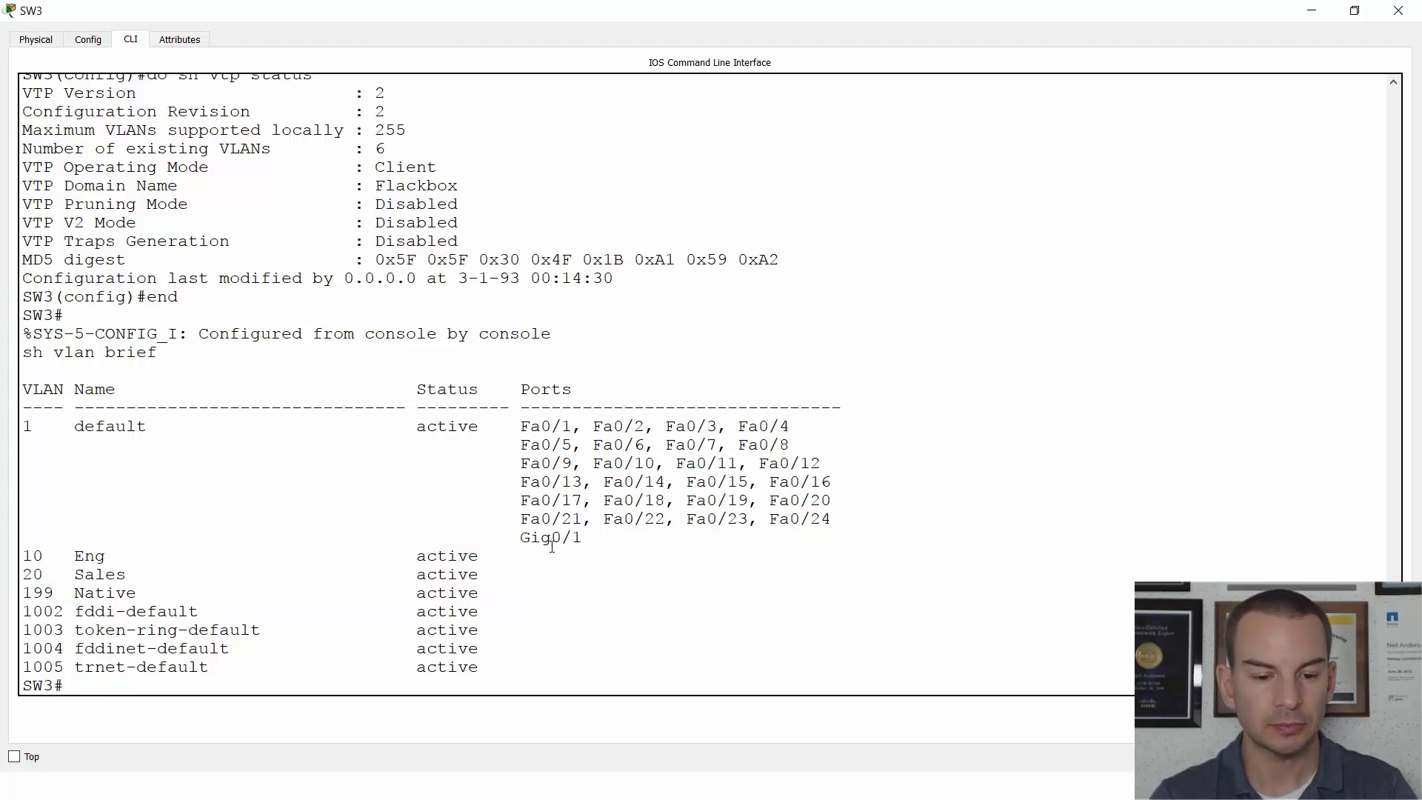
pyautogui.hotkey('alt', 'Tab')
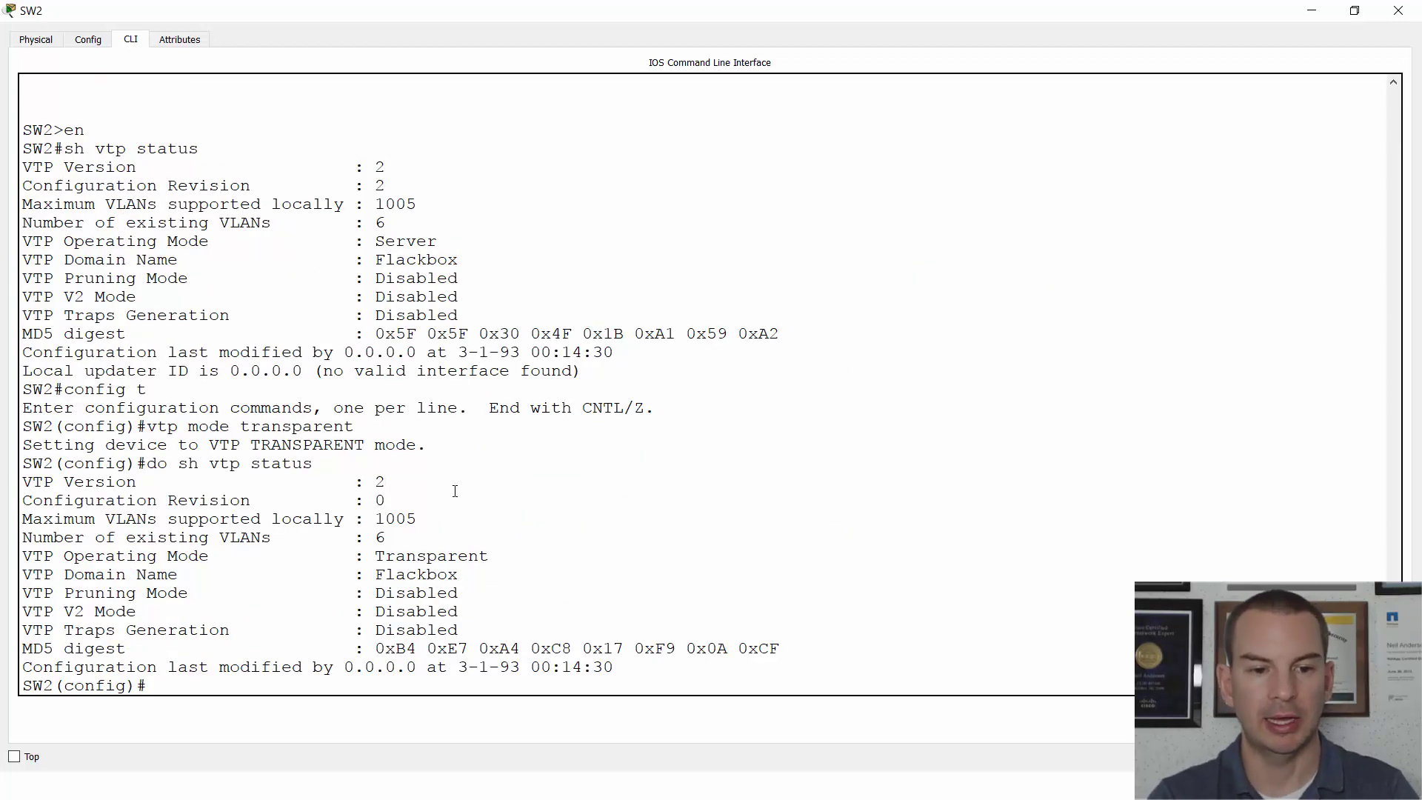
# Step: Exit configuration on SW2 and run sh vlan brief, which shows no VLAN 10 or 20
pyautogui.write('end')
pyautogui.press('Return')
pyautogui.write('sh ')
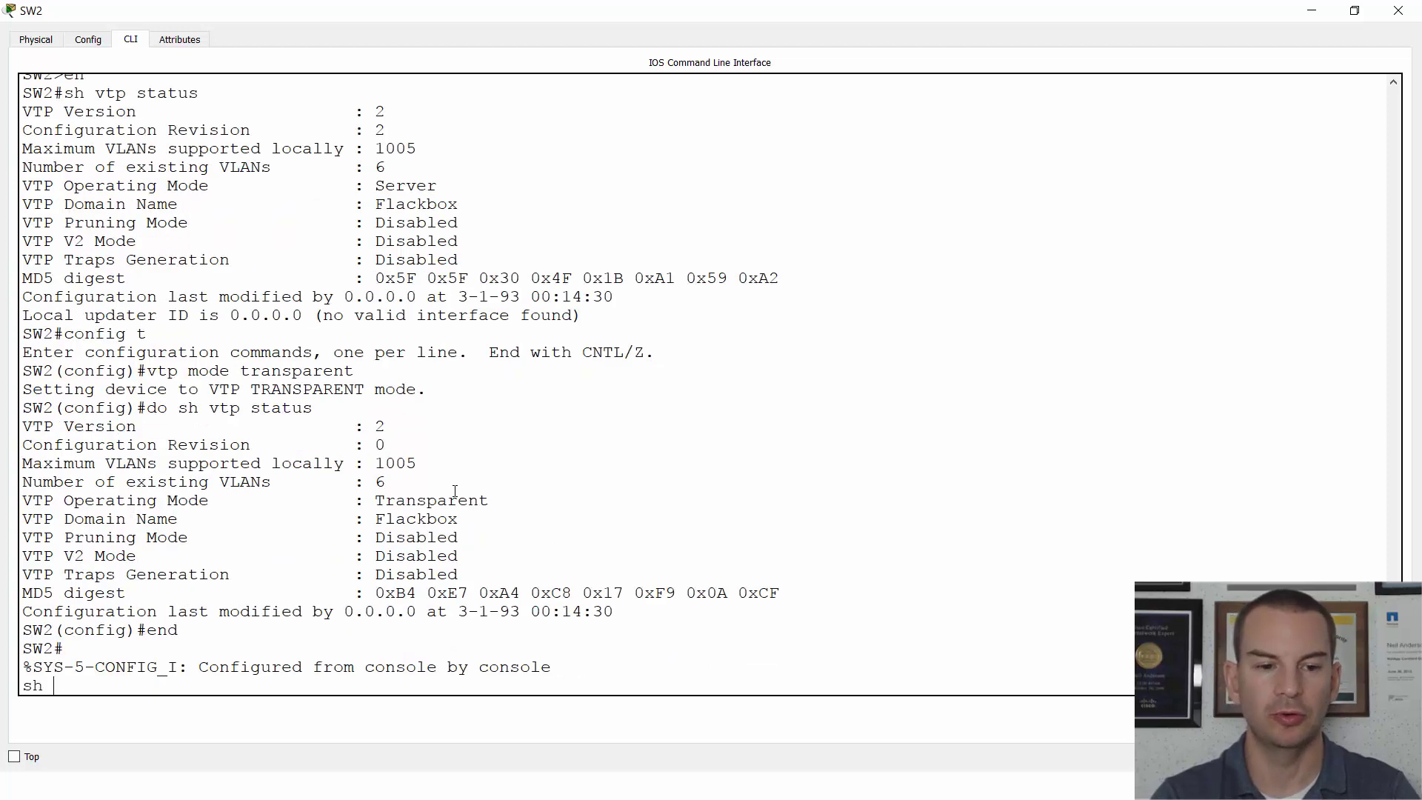
pyautogui.write('vlan brief')
pyautogui.press('Return')
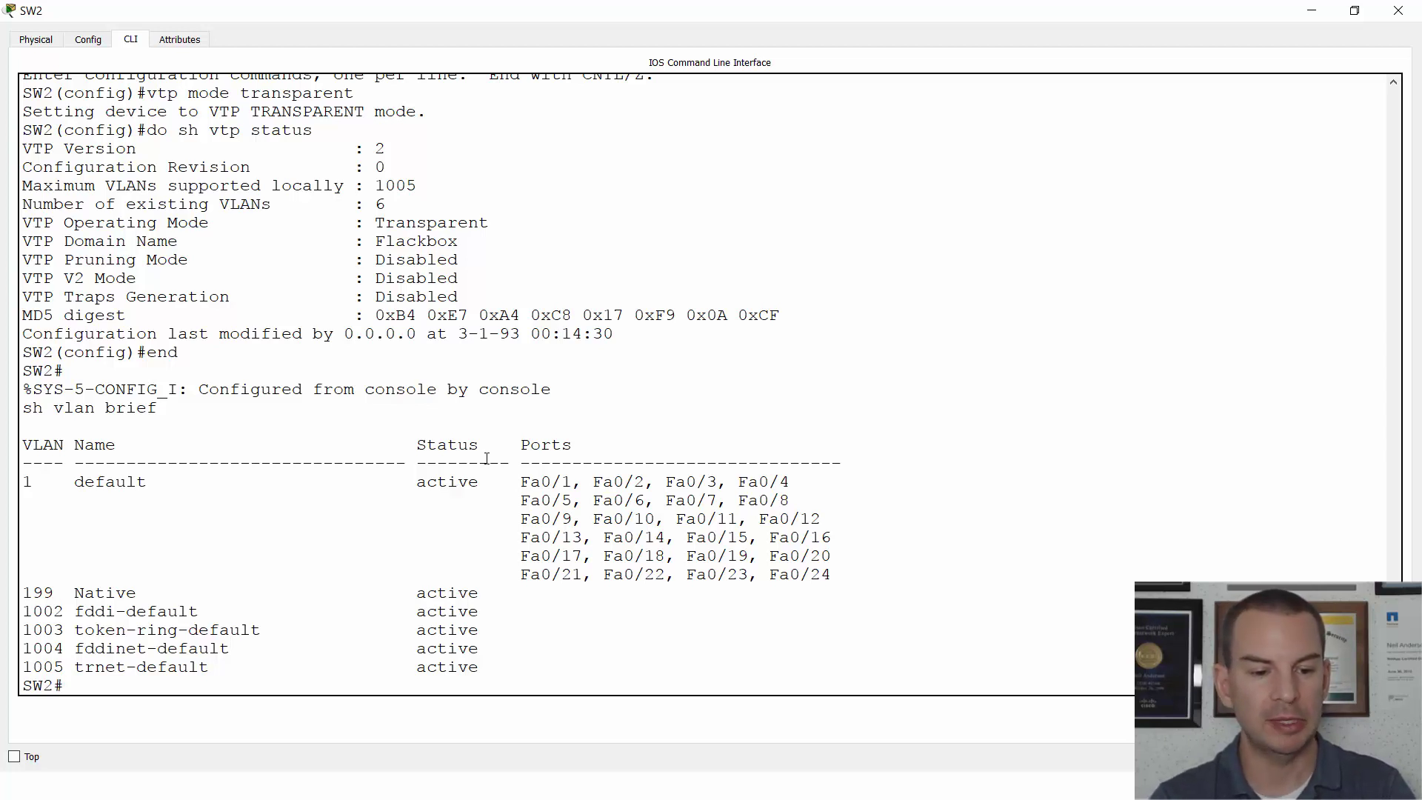
pyautogui.hotkey('alt', 'Tab')
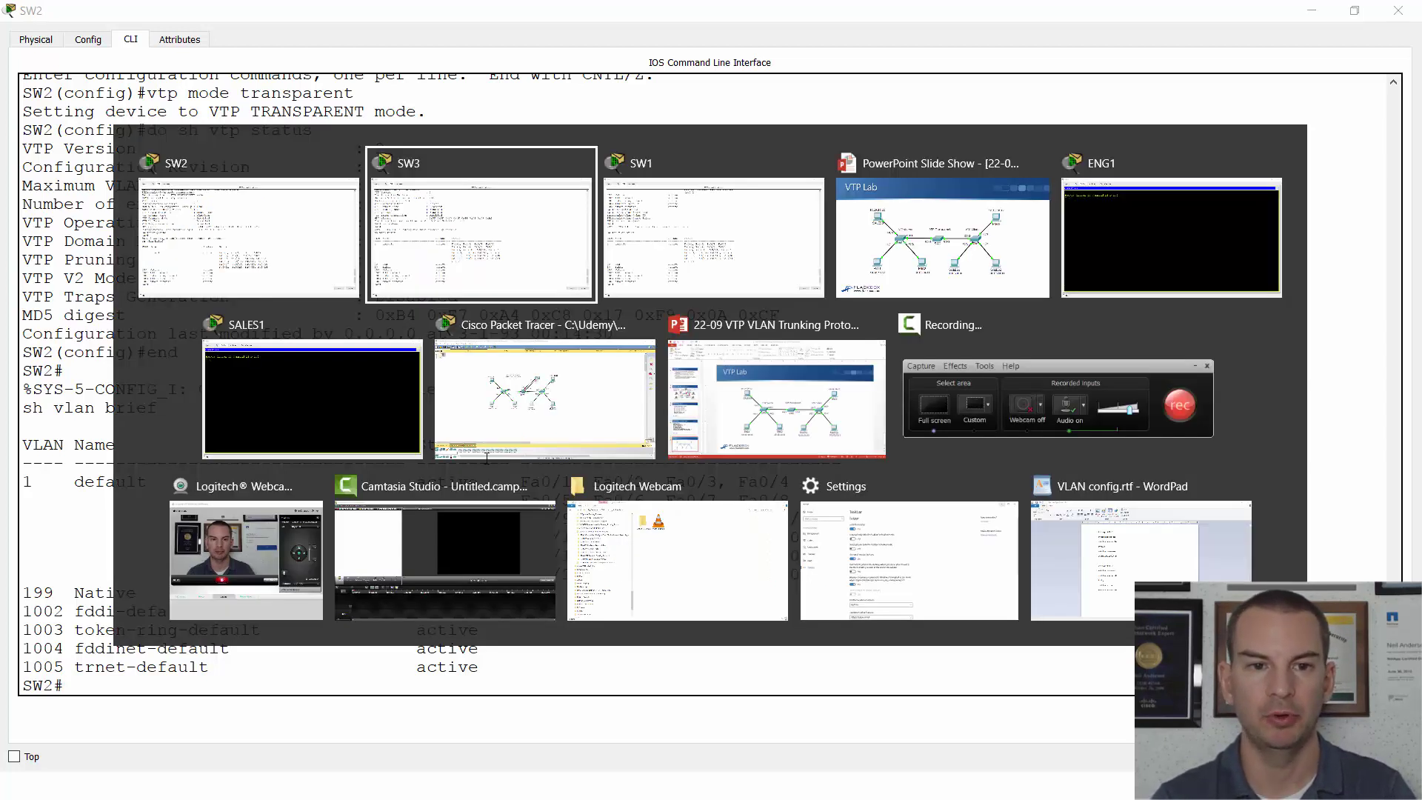
pyautogui.hotkey('alt', 'Tab')
pyautogui.hotkey('alt', 'Tab')
pyautogui.hotkey('alt', 'Tab')
pyautogui.hotkey('alt', 'Tab')
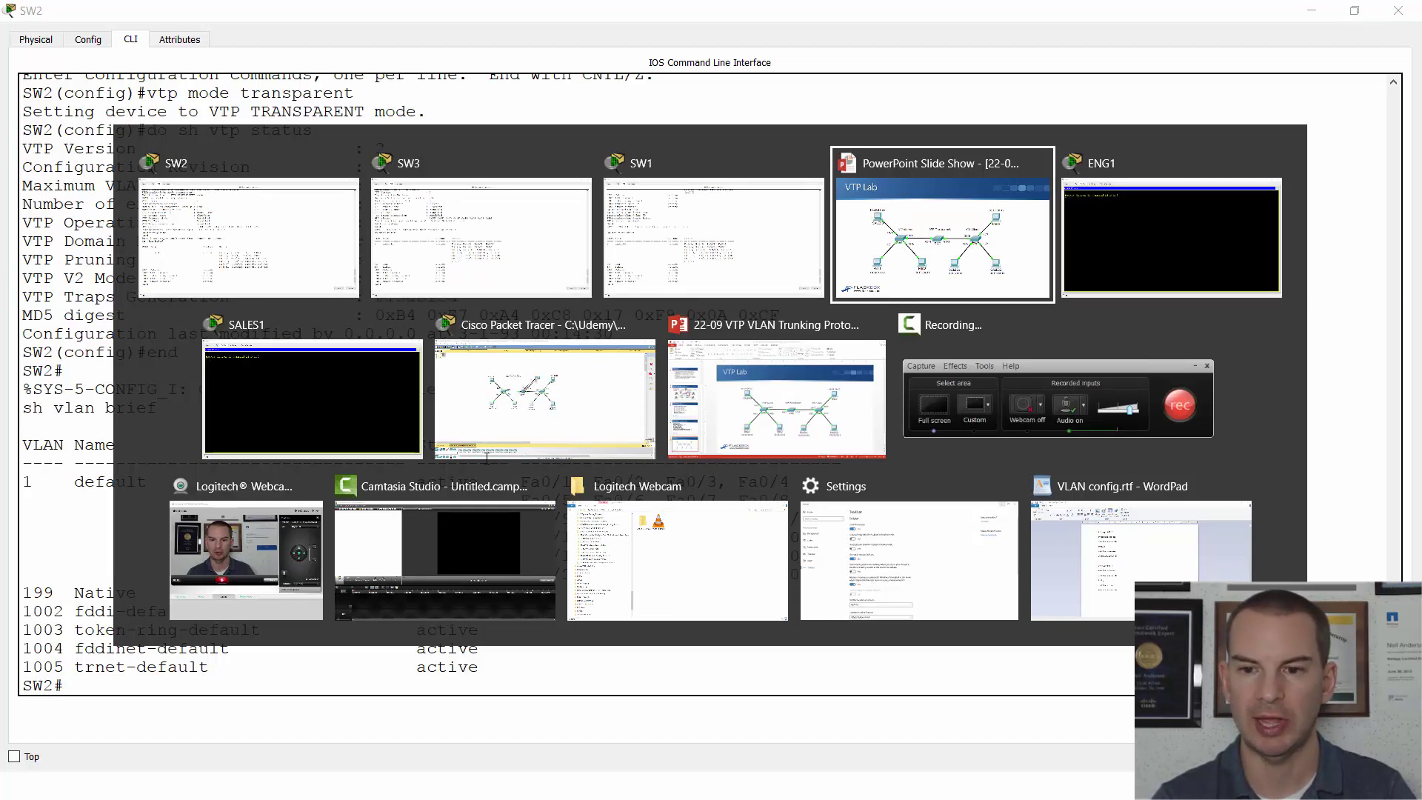
# Step: Copy the six notes commands placing f0/1-2 in VLAN 10 and f0/3 in VLAN 20
pyautogui.hotkey('alt', 'Tab')
pyautogui.hotkey('alt', 'Tab')
pyautogui.hotkey('alt', 'Tab')
pyautogui.hotkey('alt', 'Tab')
pyautogui.hotkey('alt', 'Tab')
pyautogui.hotkey('alt', 'Tab')
pyautogui.hotkey('alt', 'Tab')
pyautogui.hotkey('alt', 'Tab')
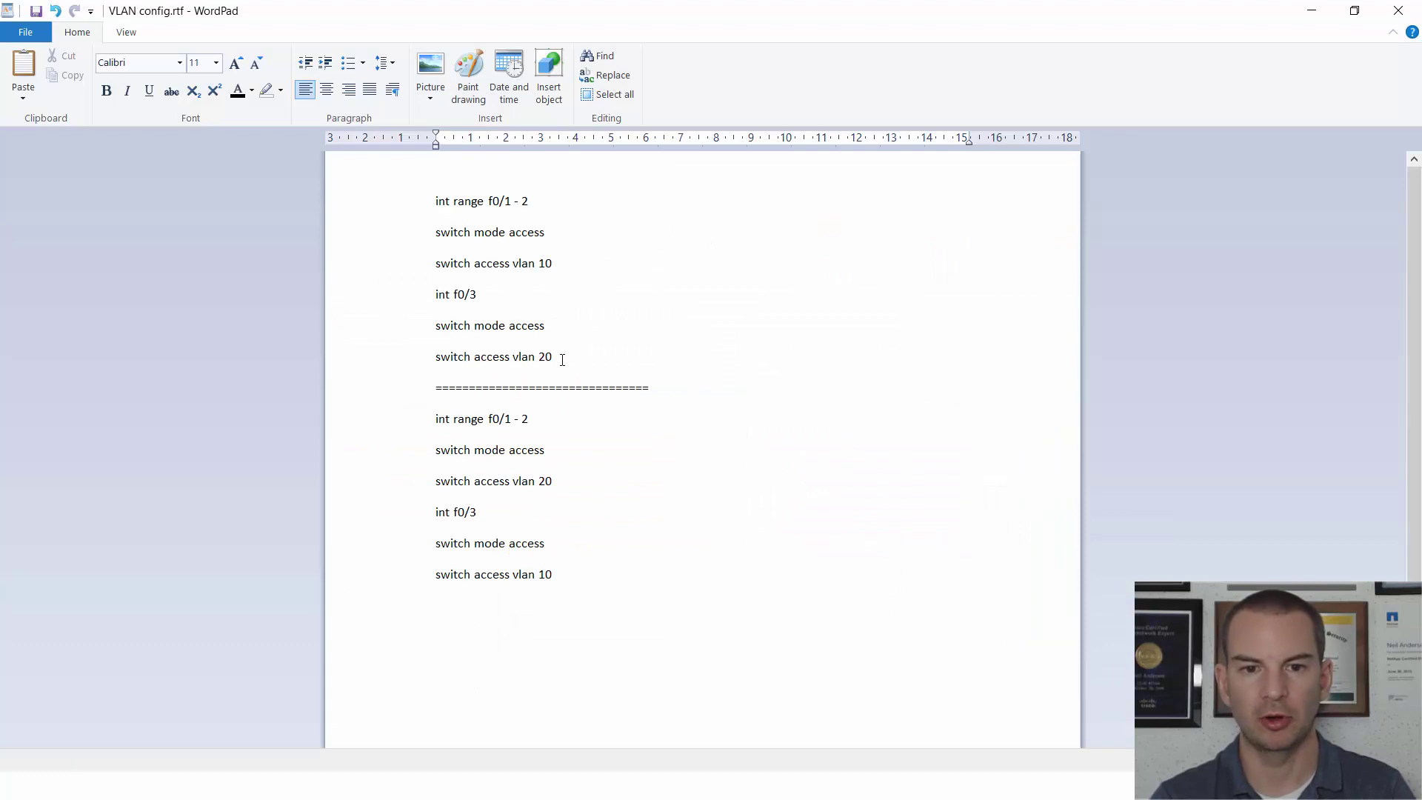
pyautogui.moveTo(563, 359); pyautogui.dragTo(426, 204)
pyautogui.hotkey('ctrl', 'c')
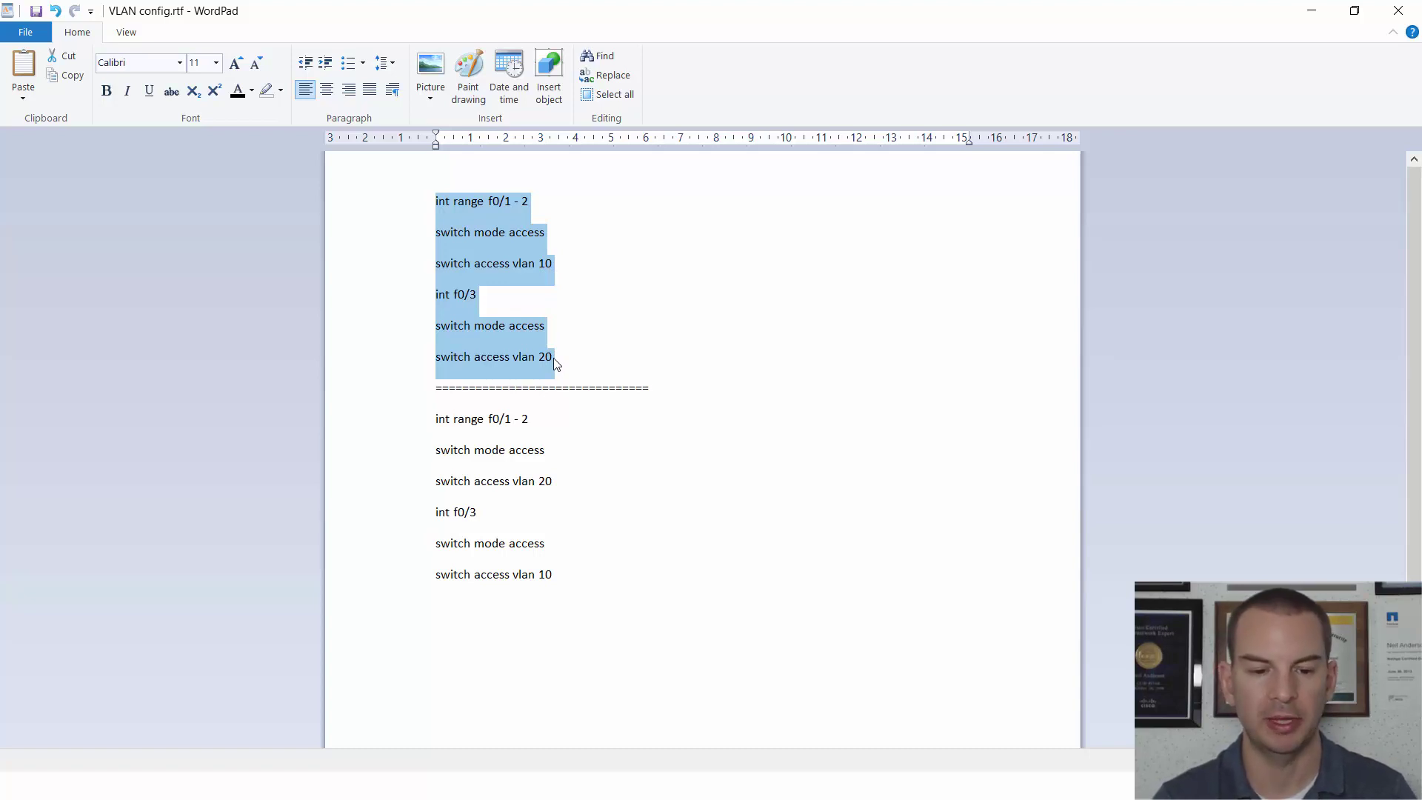
pyautogui.hotkey('alt', 'Tab')
pyautogui.hotkey('alt', 'Tab')
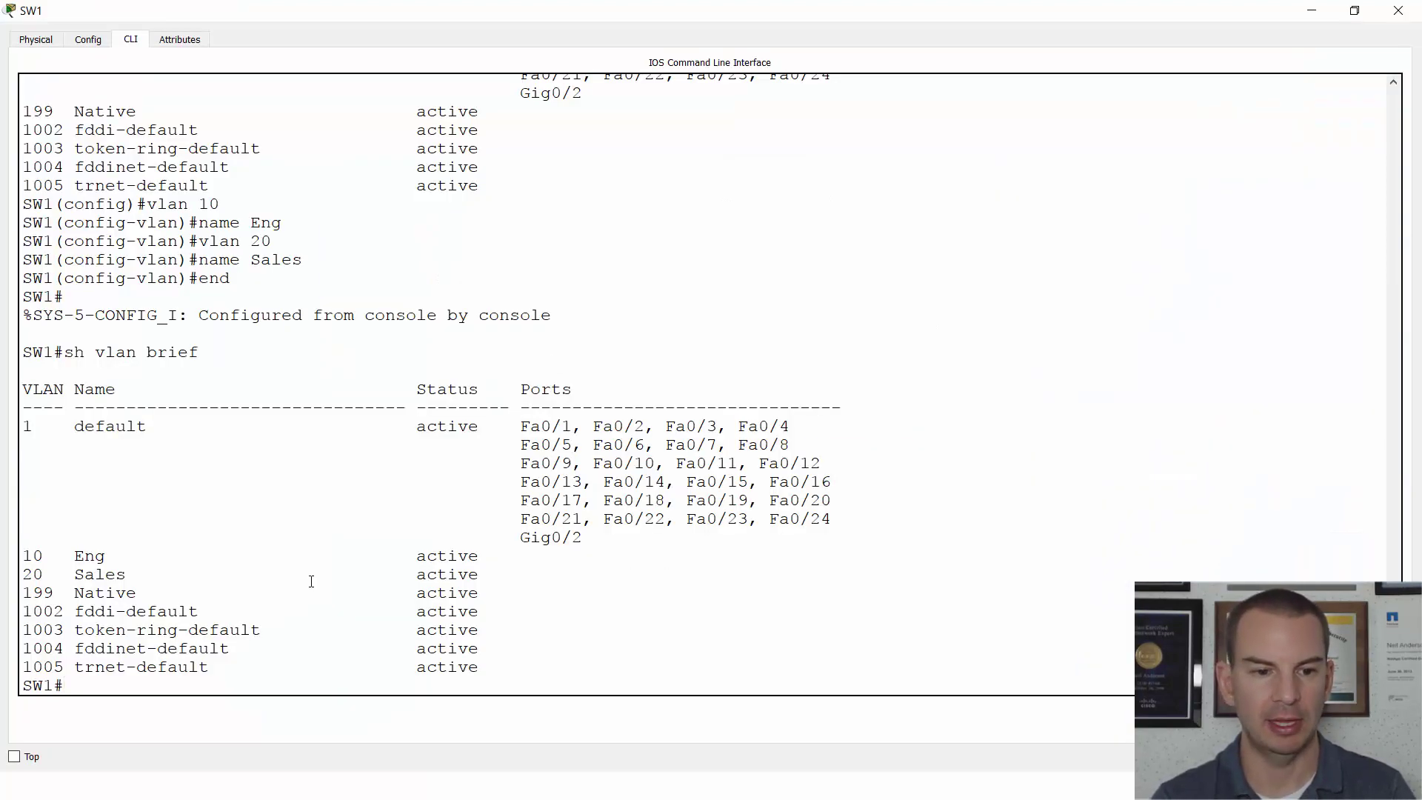
# Step: Enter config t on SW1 and paste the commands making f0/1-2 VLAN 10, f0/3 VLAN 20
pyautogui.write('config t')
pyautogui.press('Return')
pyautogui.rightClick(266, 572)
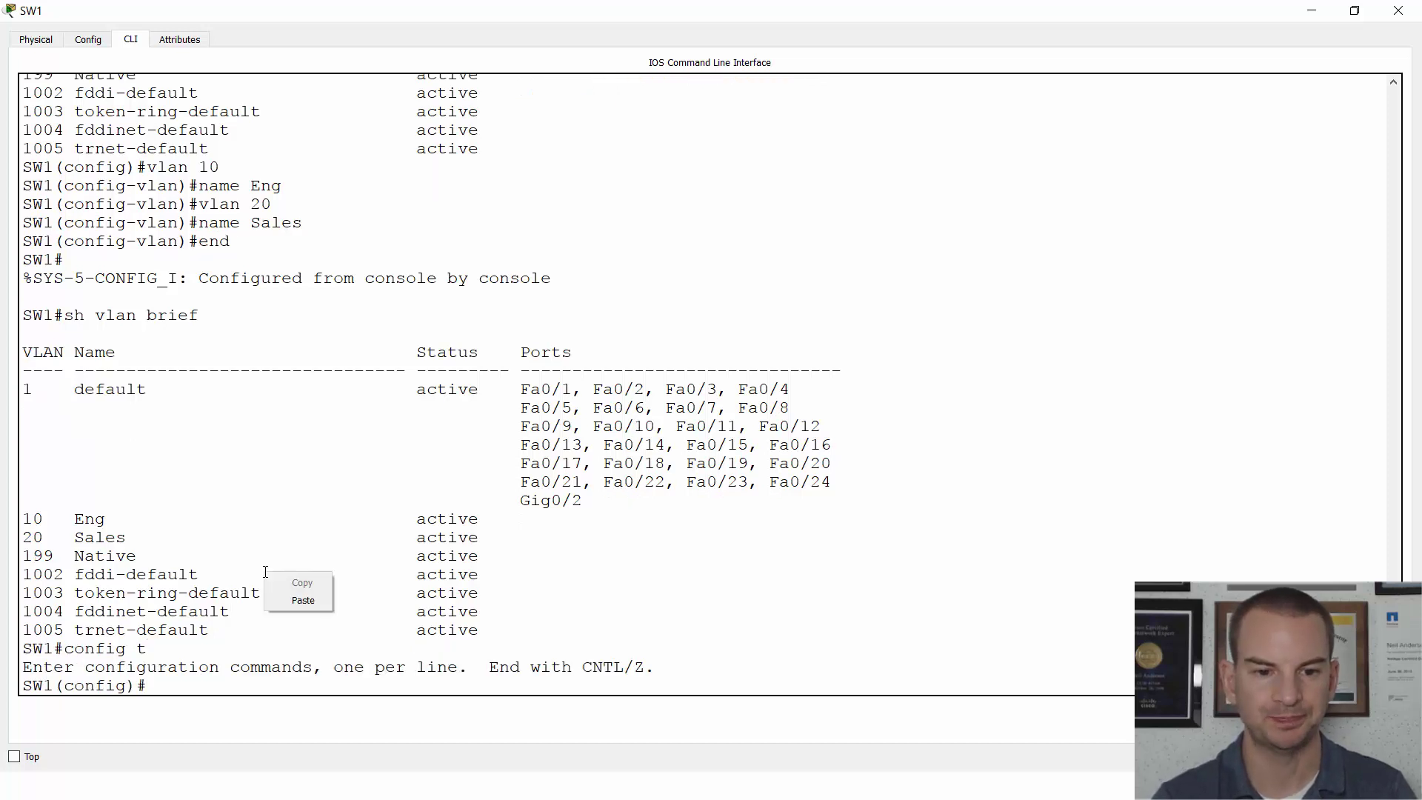
pyautogui.click(304, 600)
pyautogui.press('Return')
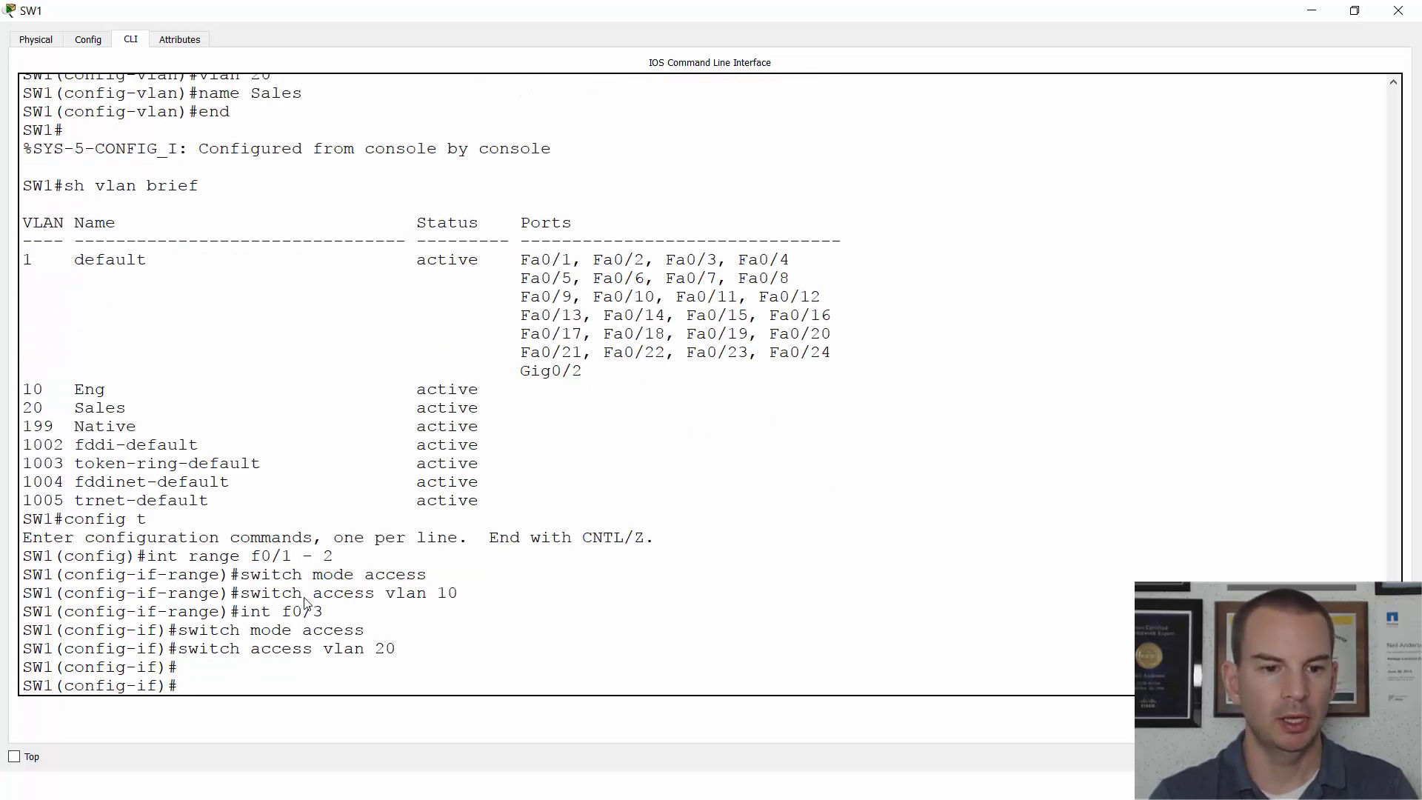
pyautogui.hotkey('alt', 'Tab')
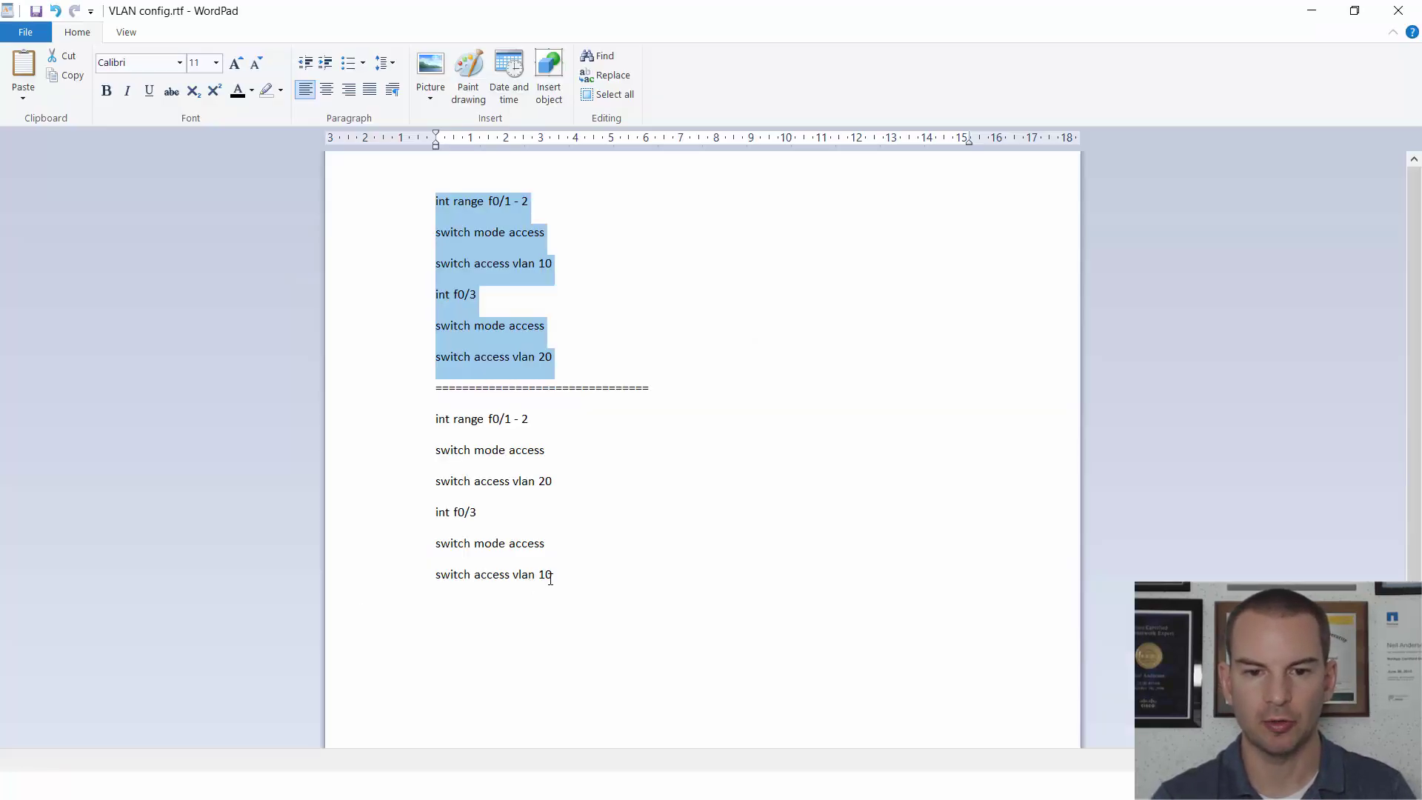
# Step: Copy the second six-line block from VLAN config.rtf: f0/1-2 in VLAN 20, f0/3 in VLAN 10
pyautogui.moveTo(550, 578); pyautogui.dragTo(430, 424)
pyautogui.hotkey('ctrl', 'c')
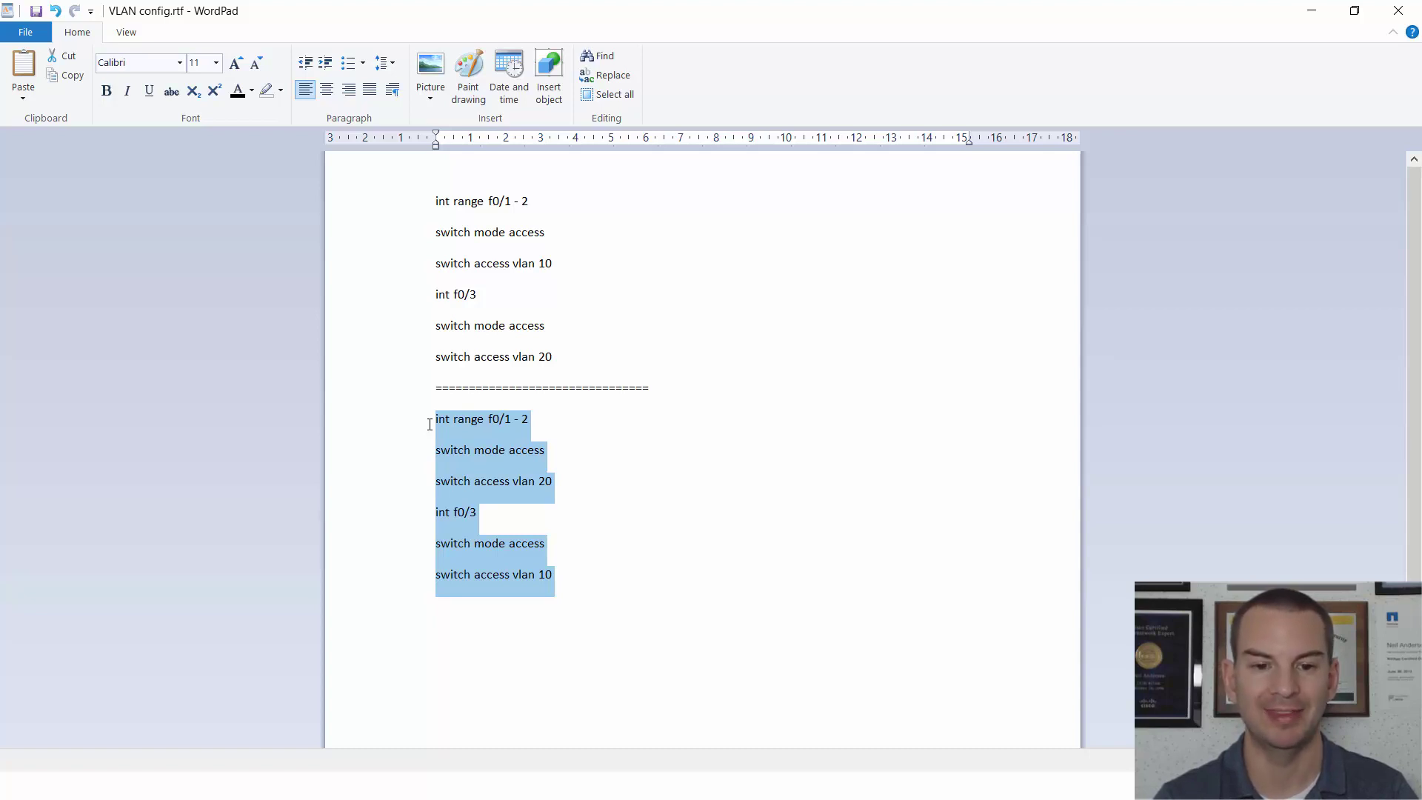
pyautogui.hotkey('alt', 'Tab')
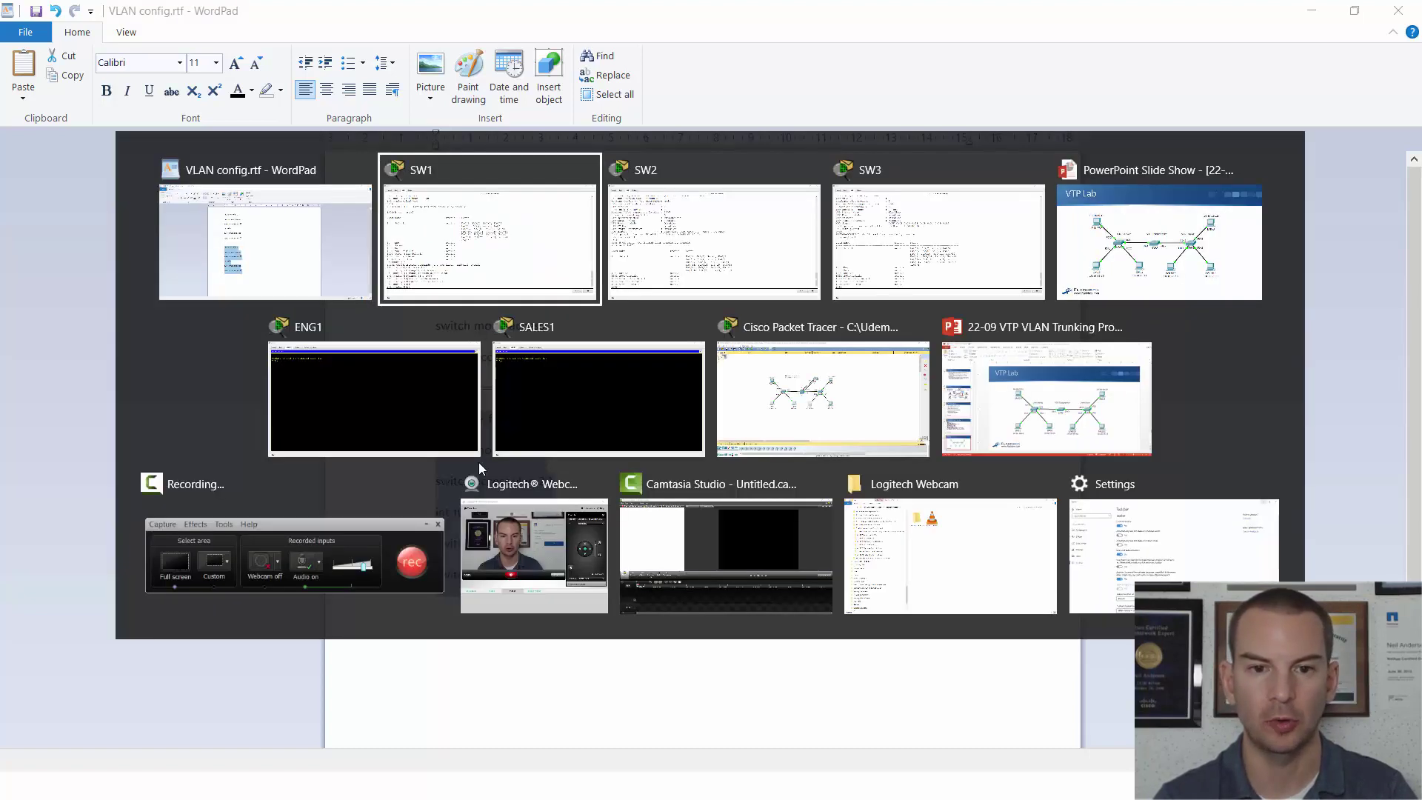
# Step: Enter config t on SW3 and paste the commands assigning f0/1-2 to VLAN 20, f0/3 to VLAN 10
pyautogui.hotkey('alt', 'Tab')
pyautogui.hotkey('alt', 'Tab')
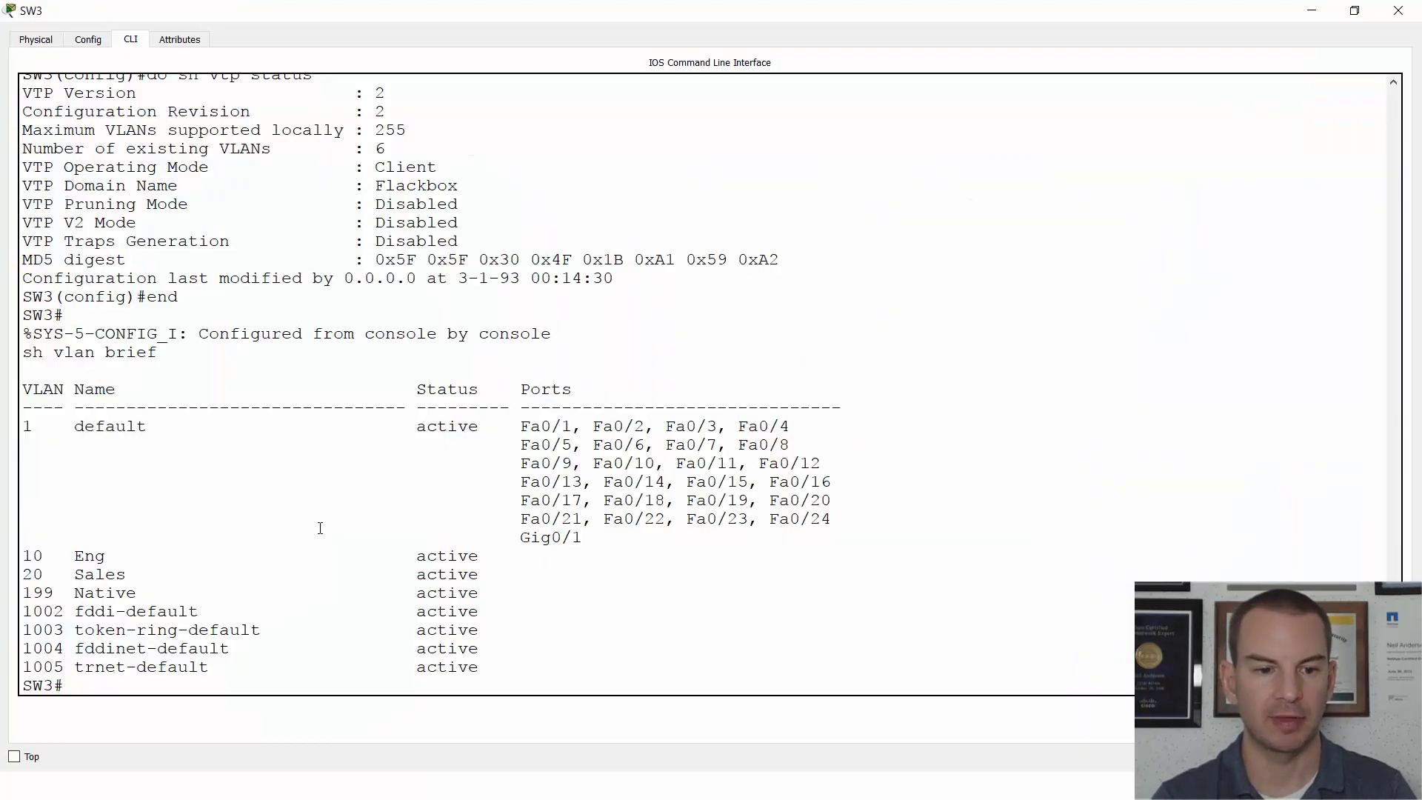
pyautogui.write('config t')
pyautogui.press('Return')
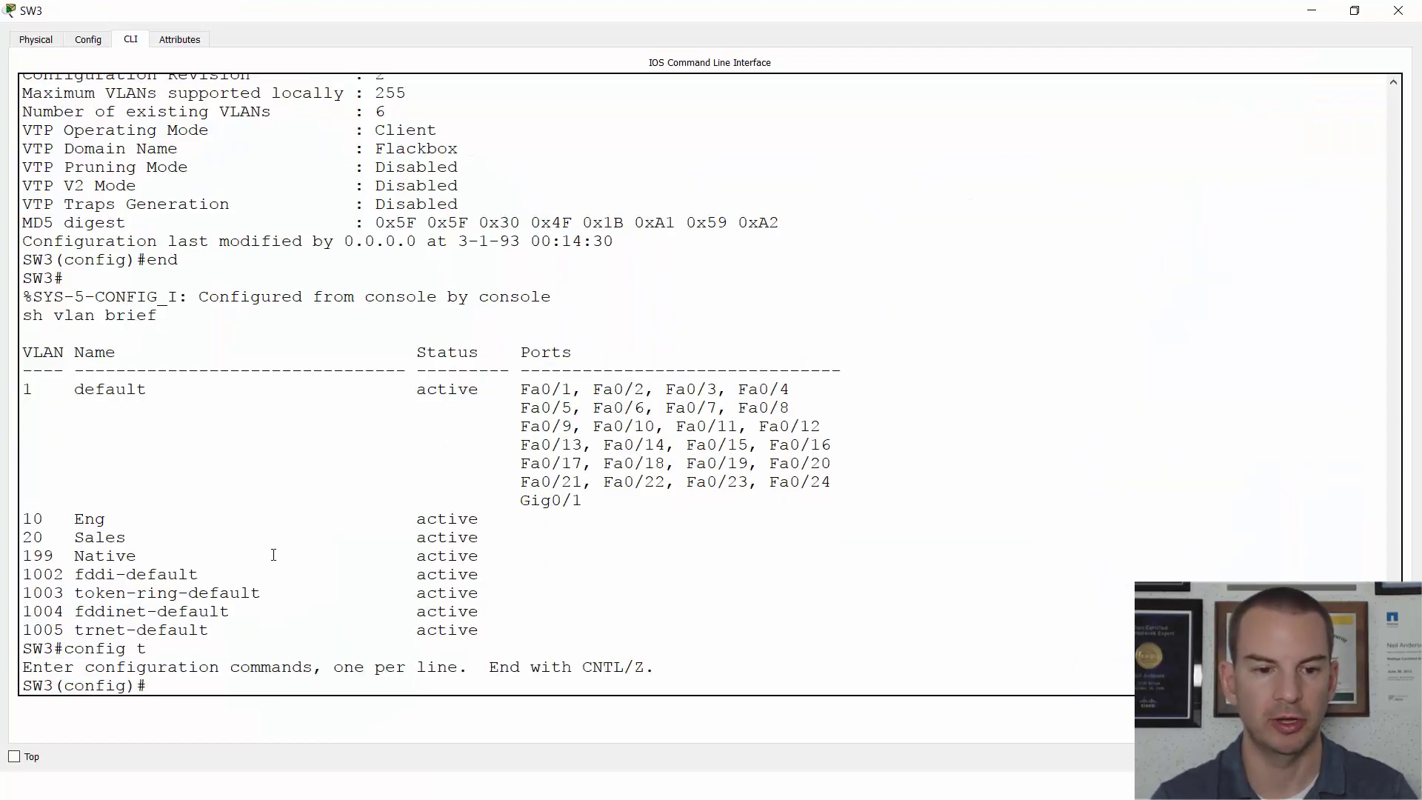
pyautogui.rightClick(273, 555)
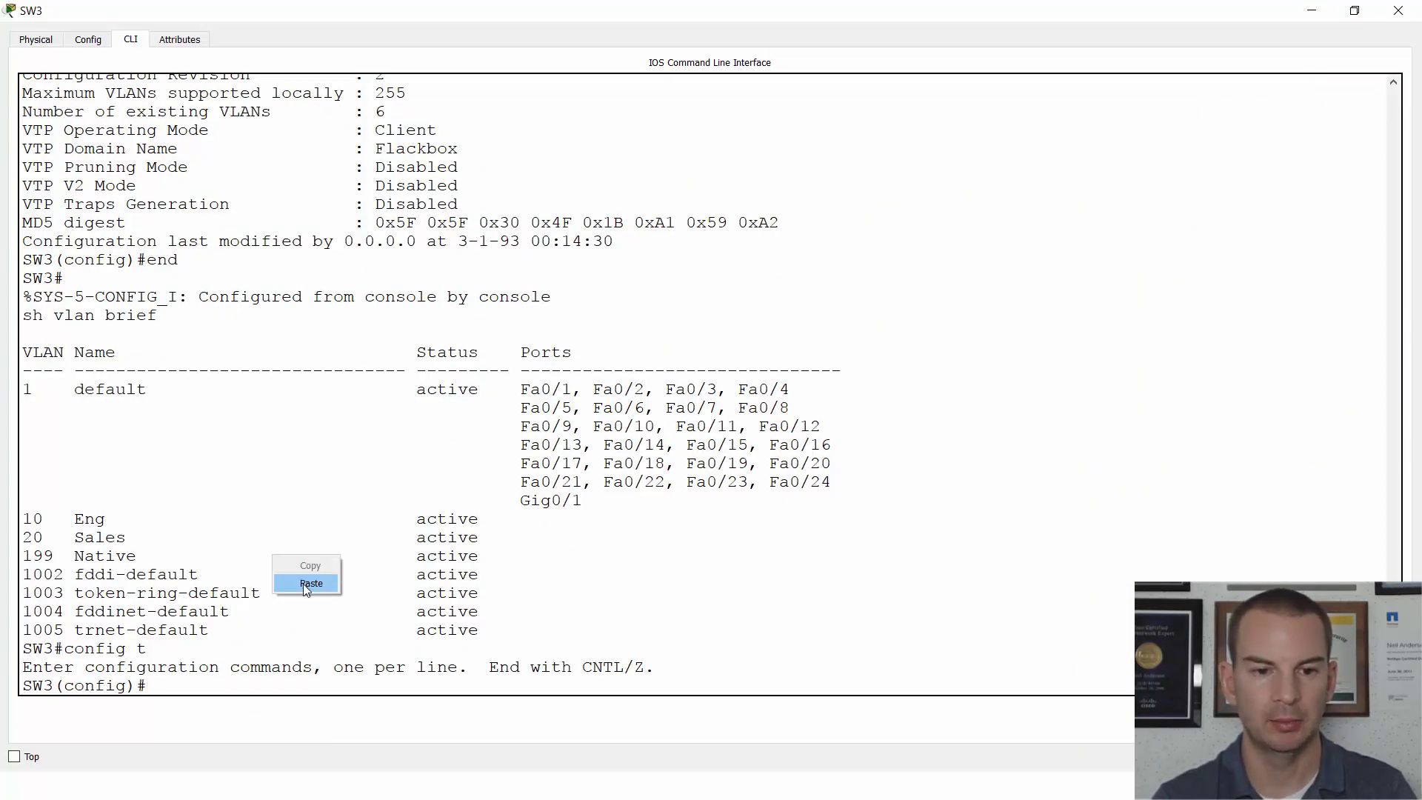
pyautogui.click(304, 584)
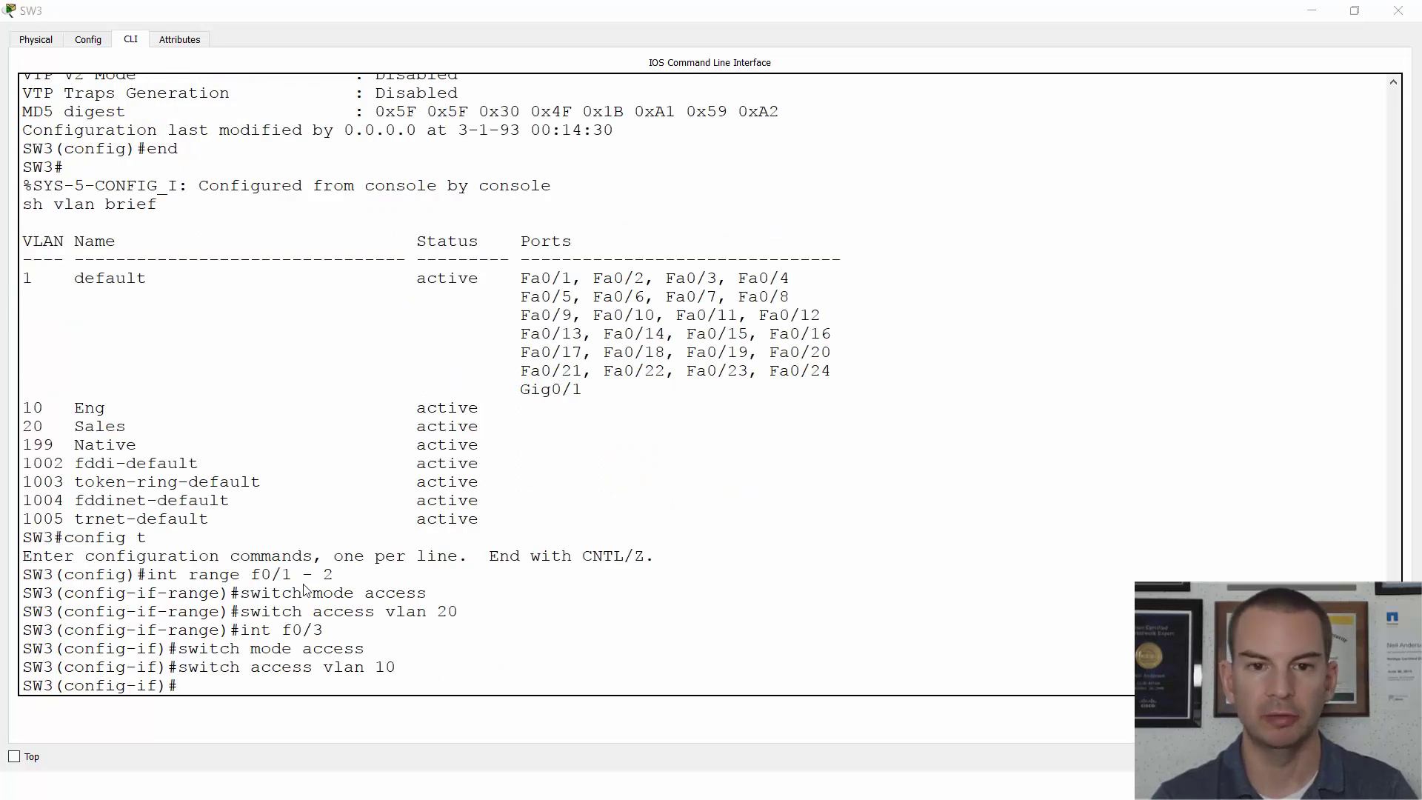
pyautogui.hotkey('alt', 'Tab')
pyautogui.hotkey('alt', 'Tab')
pyautogui.hotkey('alt', 'Tab')
pyautogui.hotkey('alt', 'Tab')
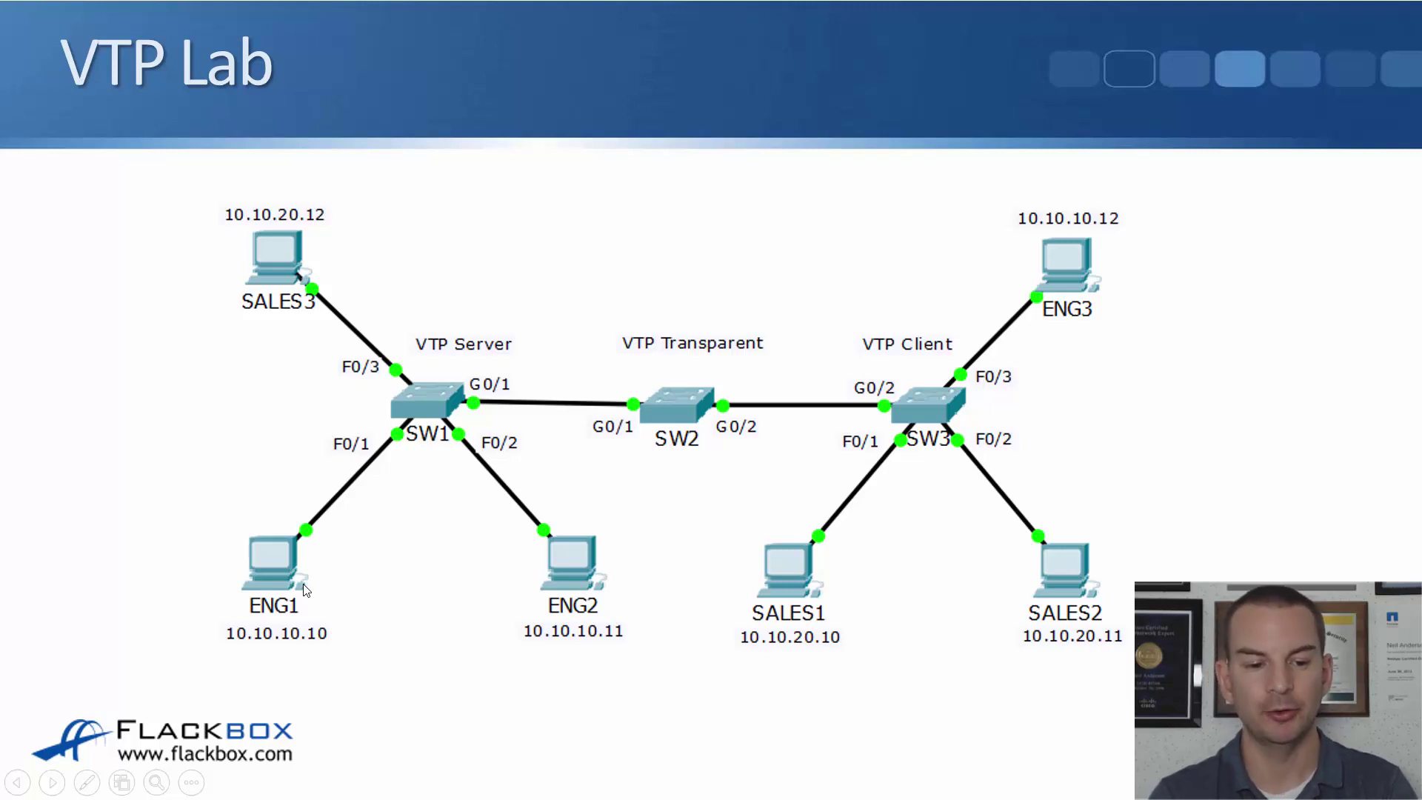
pyautogui.hotkey('alt', 'Tab')
pyautogui.hotkey('alt', 'Tab')
pyautogui.hotkey('alt', 'Tab')
pyautogui.hotkey('alt', 'Tab')
pyautogui.hotkey('alt', 'Tab')
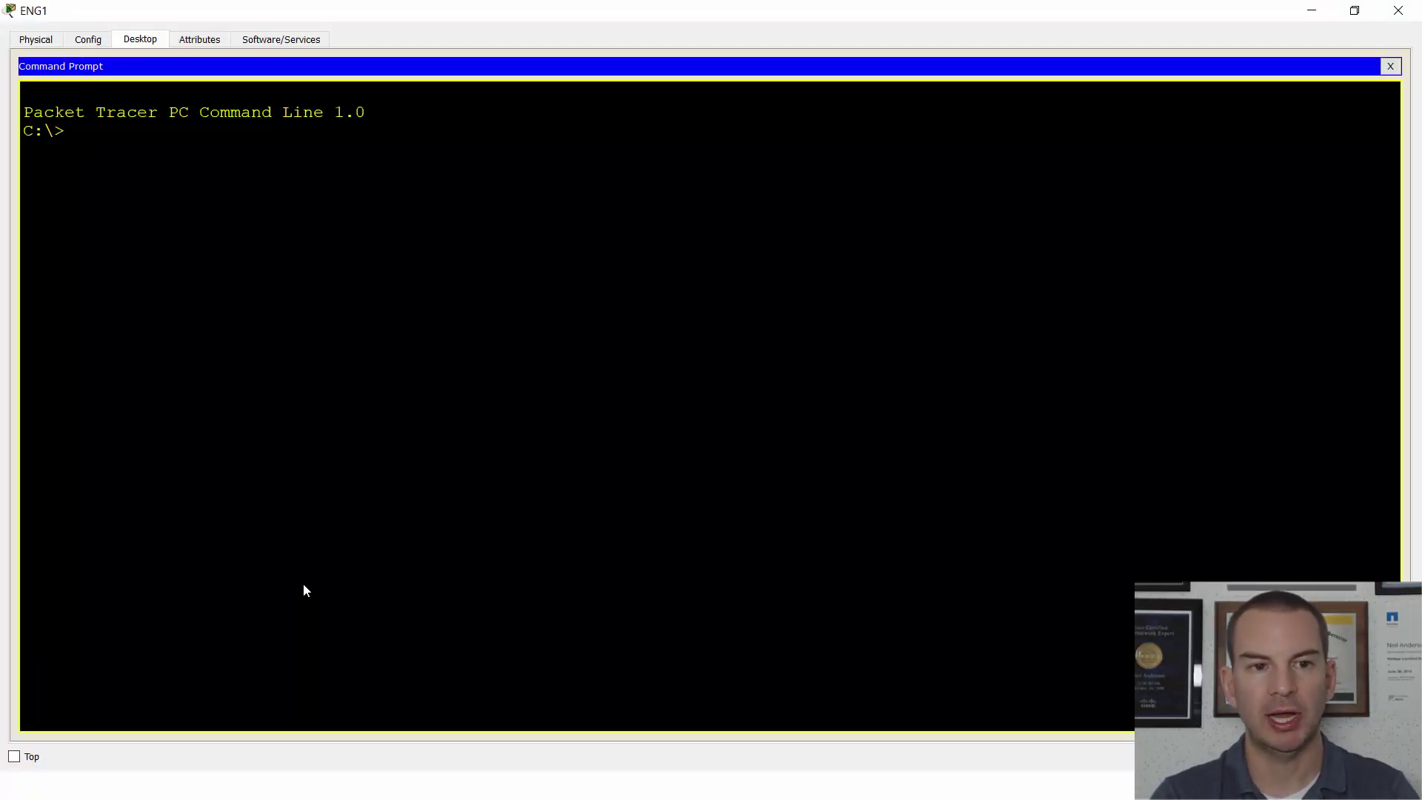
# Step: Ping 10.10.10.12 from ENG1 and see the first request time out
pyautogui.write('ping 10.10.10')
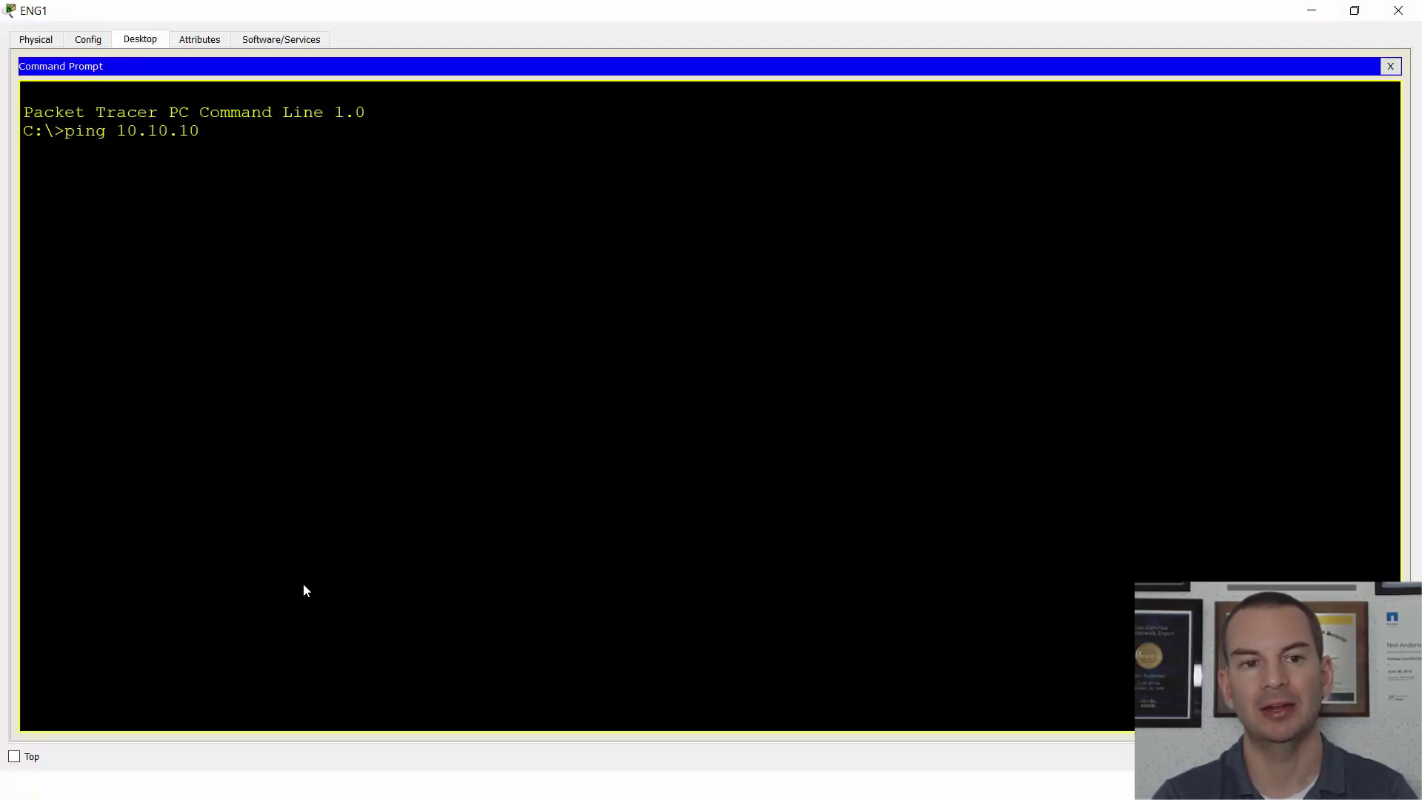
pyautogui.write('.12')
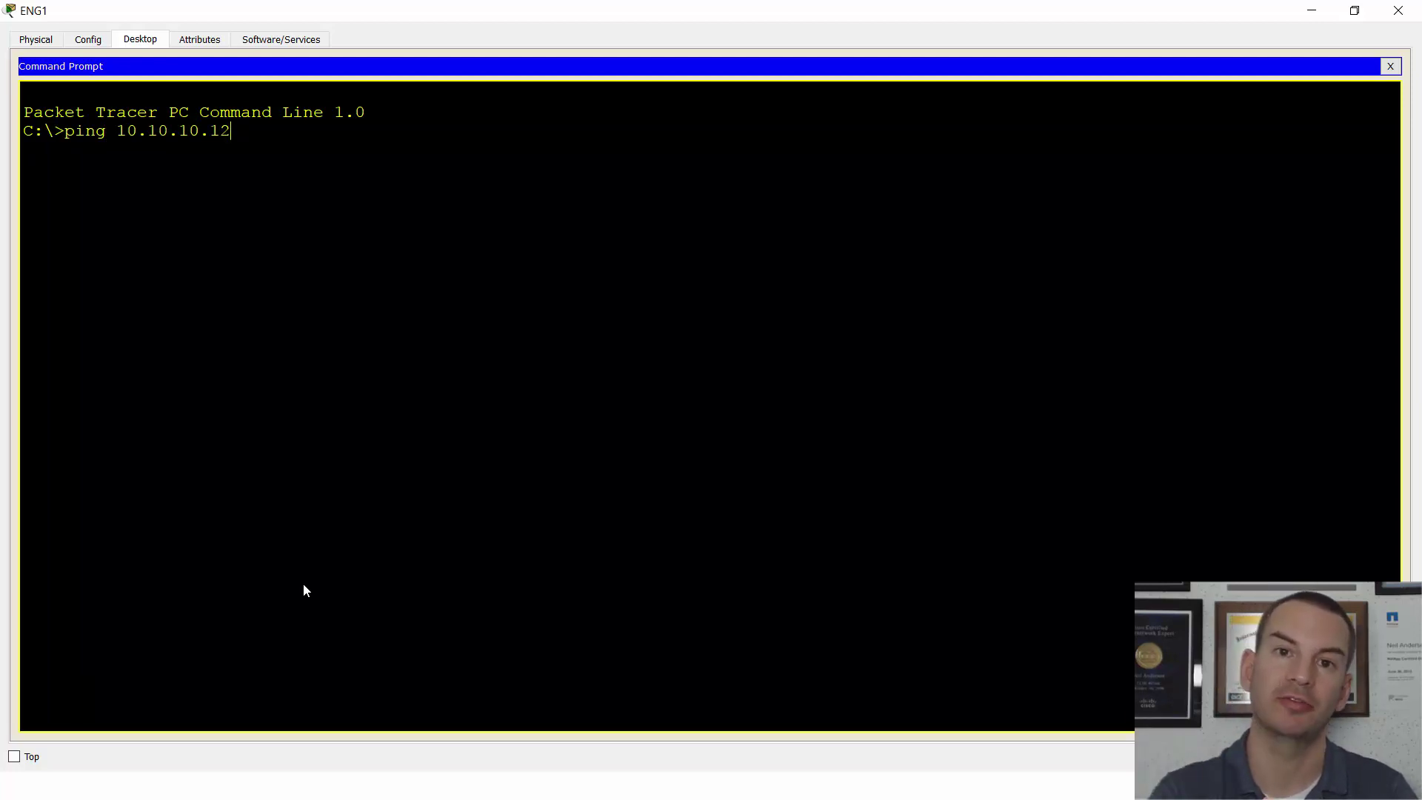
pyautogui.press('Return')
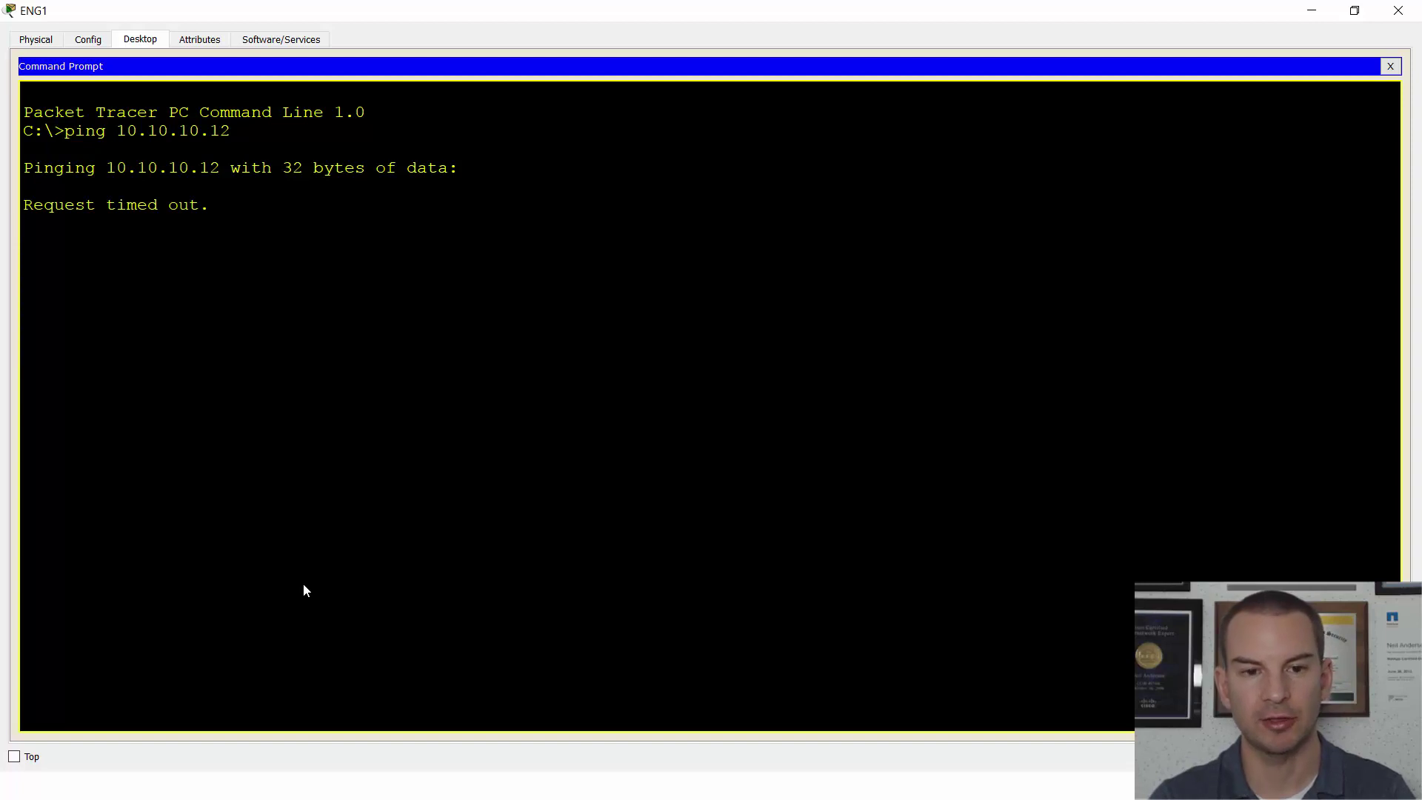
pyautogui.hotkey('alt', 'Tab')
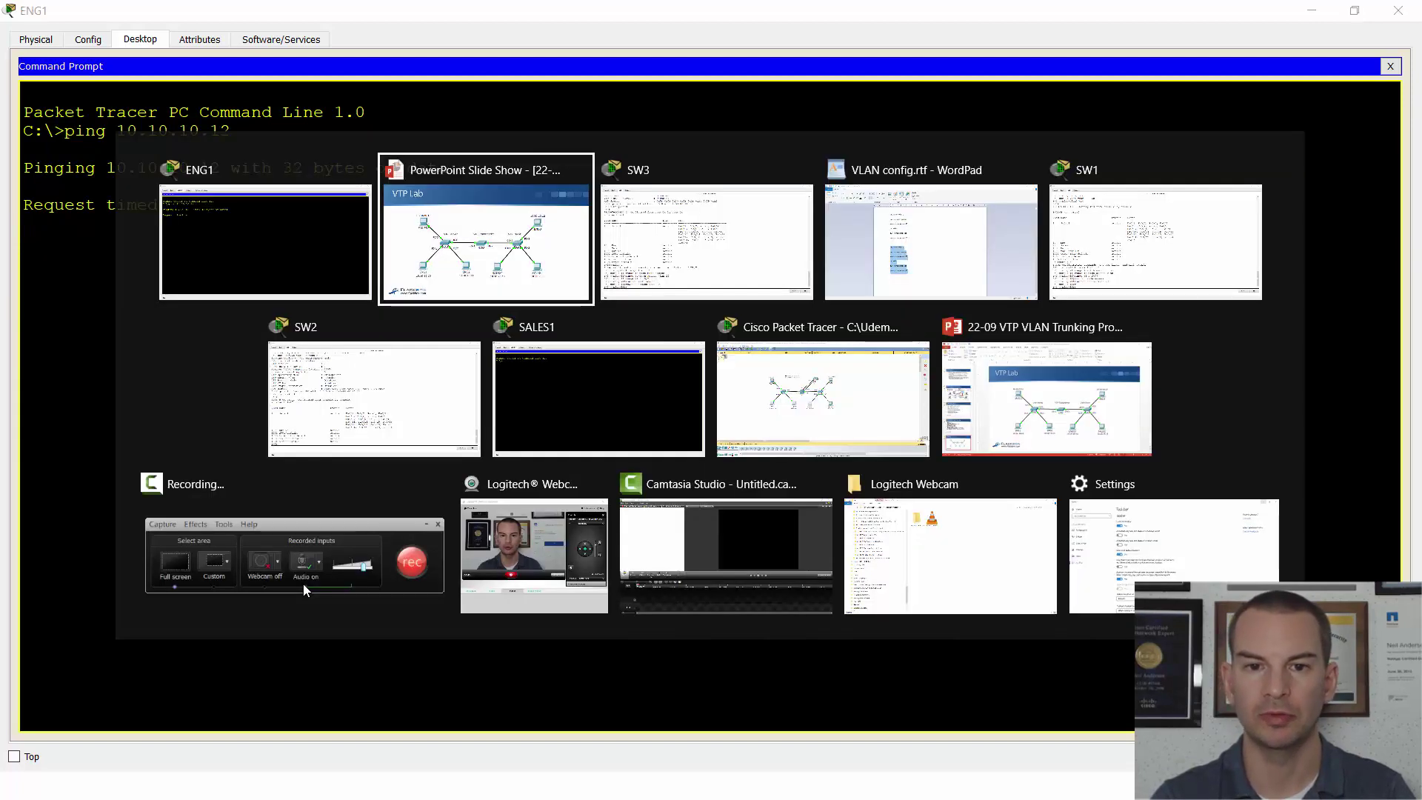
# Step: Exit config mode on SW3 and run sh vlan brief to check the Eng and Sales ports
pyautogui.hotkey('alt', 'Tab')
pyautogui.write('end')
pyautogui.press('Return')
pyautogui.press('Return')
pyautogui.write('sh')
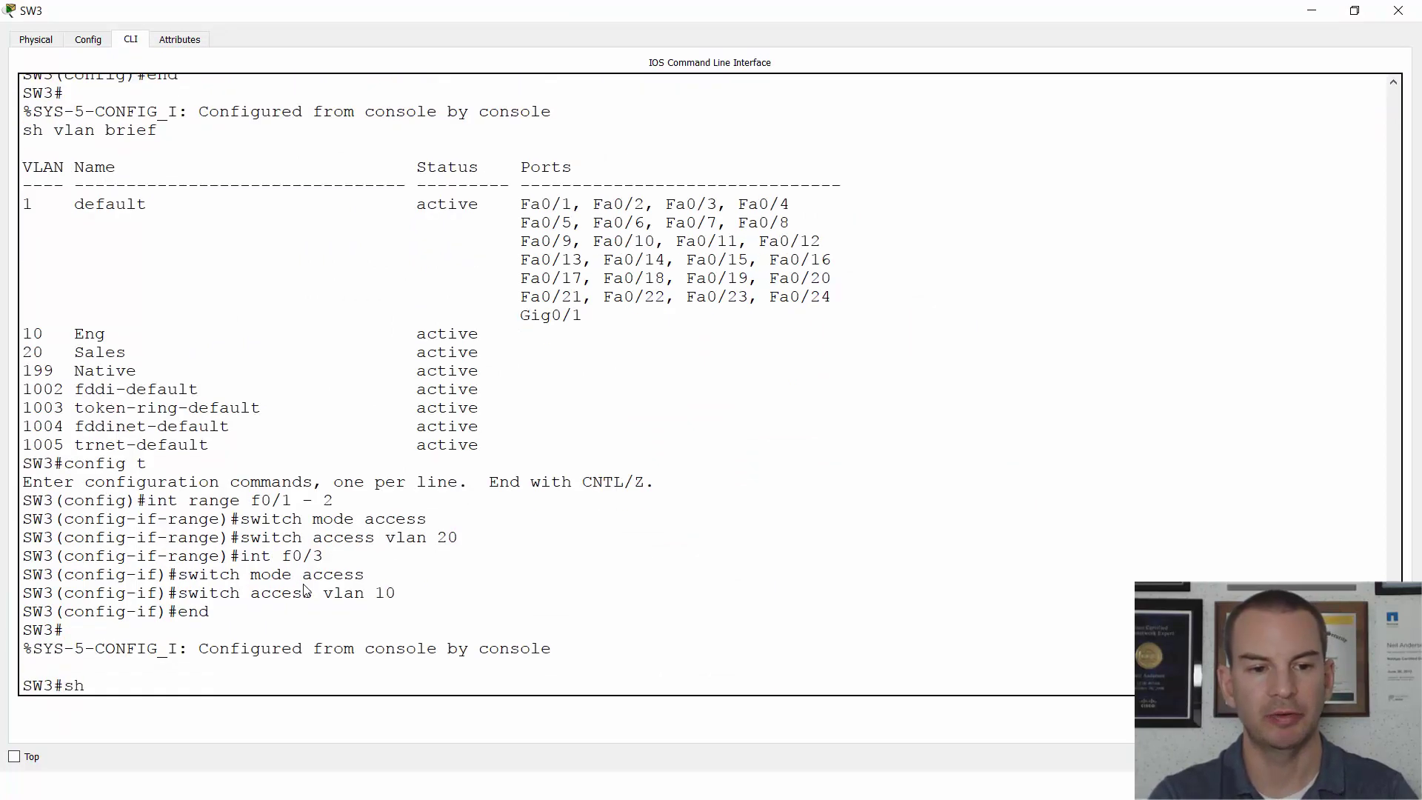
pyautogui.write(' vlan brief')
pyautogui.press('Return')
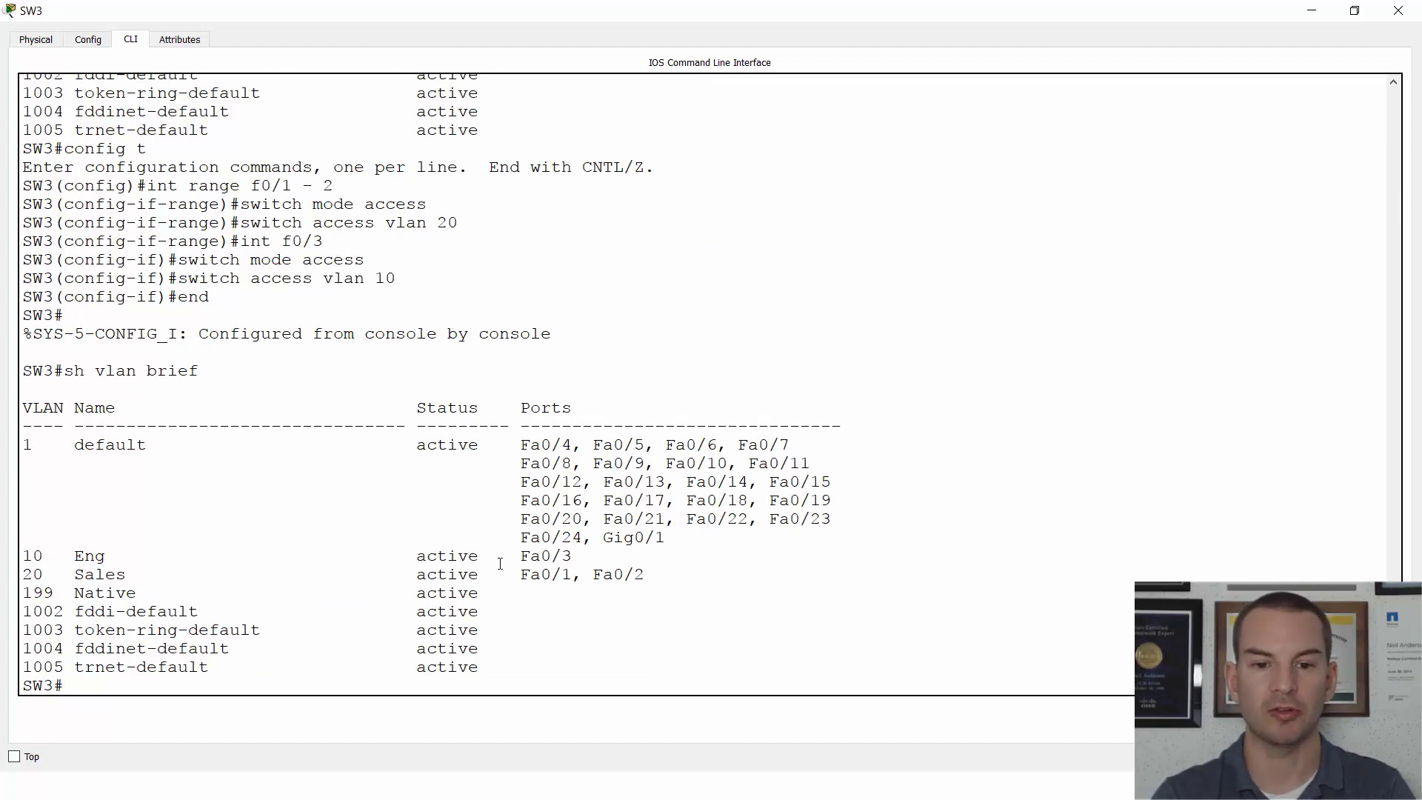
pyautogui.moveTo(648, 574); pyautogui.dragTo(23, 555)
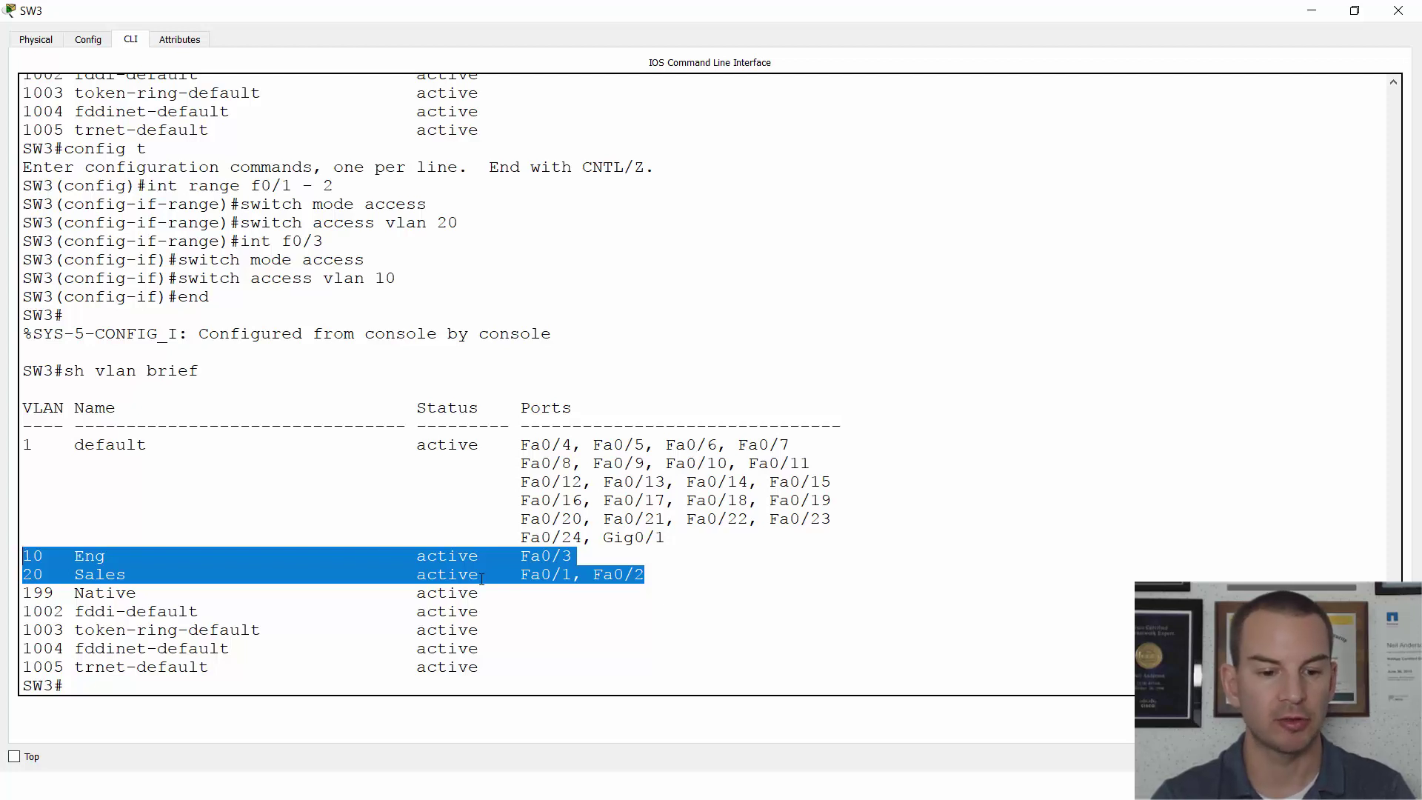
# Step: Exit config mode on SW1 and run sh vlan brief to review its Eng and Sales ports
pyautogui.hotkey('alt', 'Tab')
pyautogui.hotkey('alt', 'Tab')
pyautogui.hotkey('alt', 'Tab')
pyautogui.hotkey('alt', 'Tab')
pyautogui.write('end')
pyautogui.press('Return')
pyautogui.write('sh vlan brief')
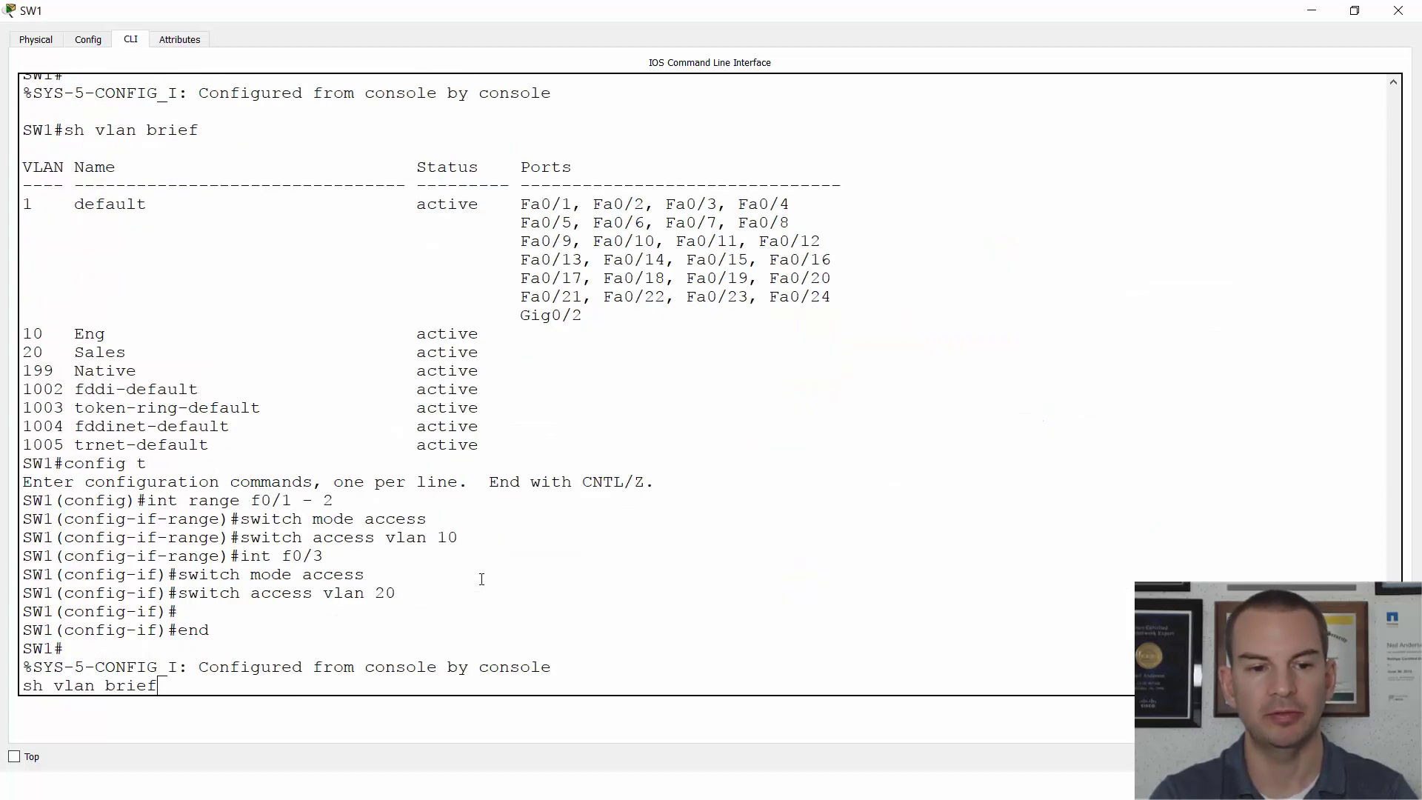
pyautogui.press('Return')
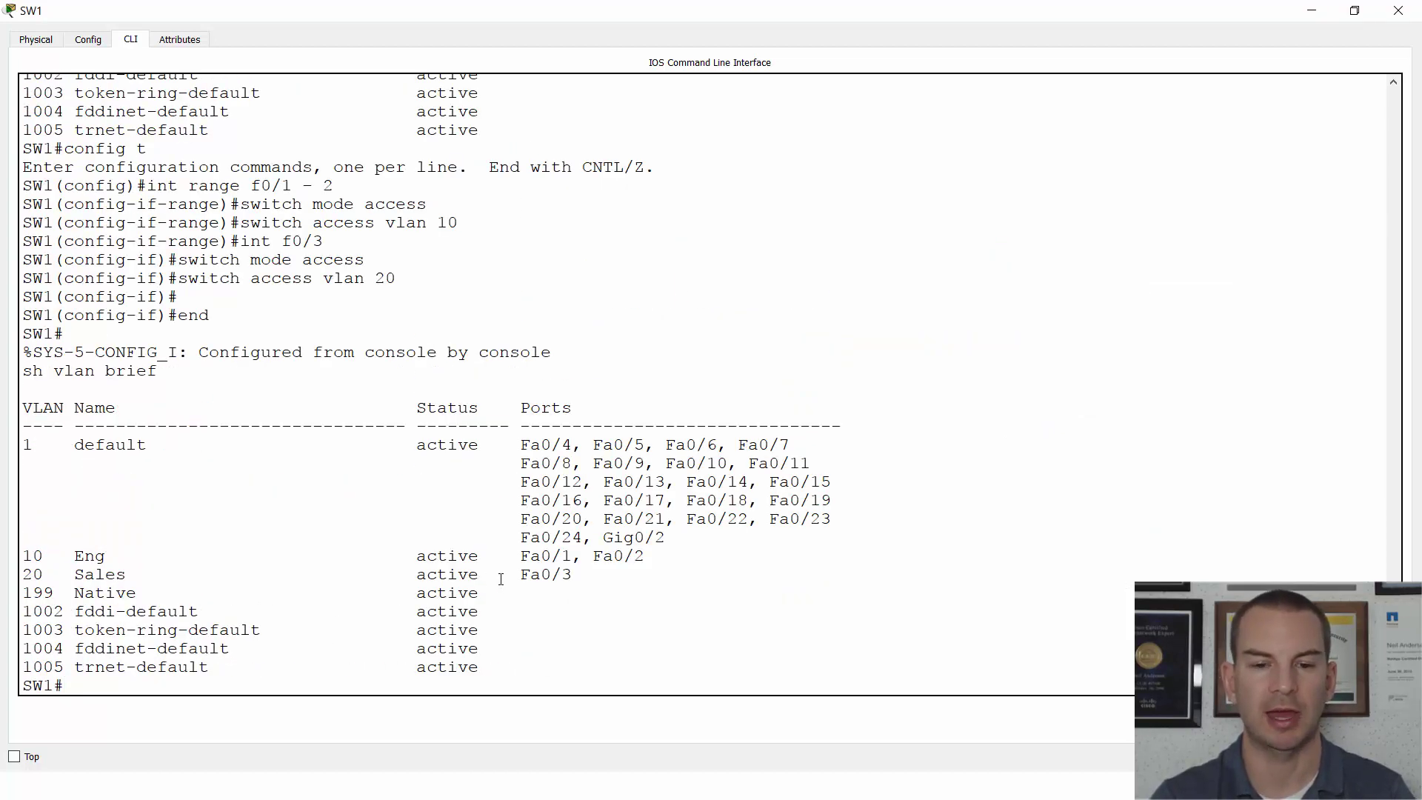
pyautogui.moveTo(573, 578); pyautogui.dragTo(16, 560)
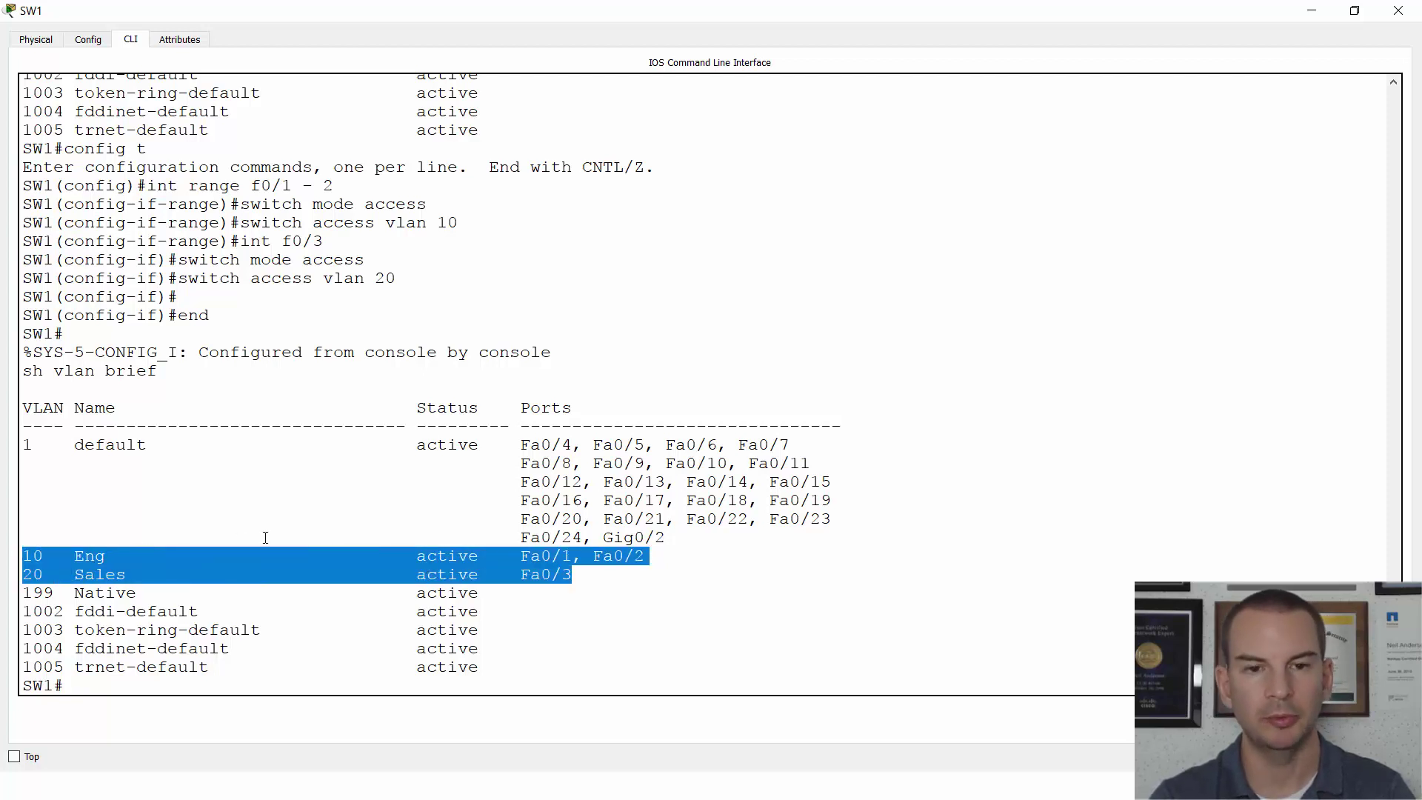
# Step: Run sh vlan brief on SW2 and confirm VLANs 10 and 20 are absent
pyautogui.hotkey('alt', 'Tab')
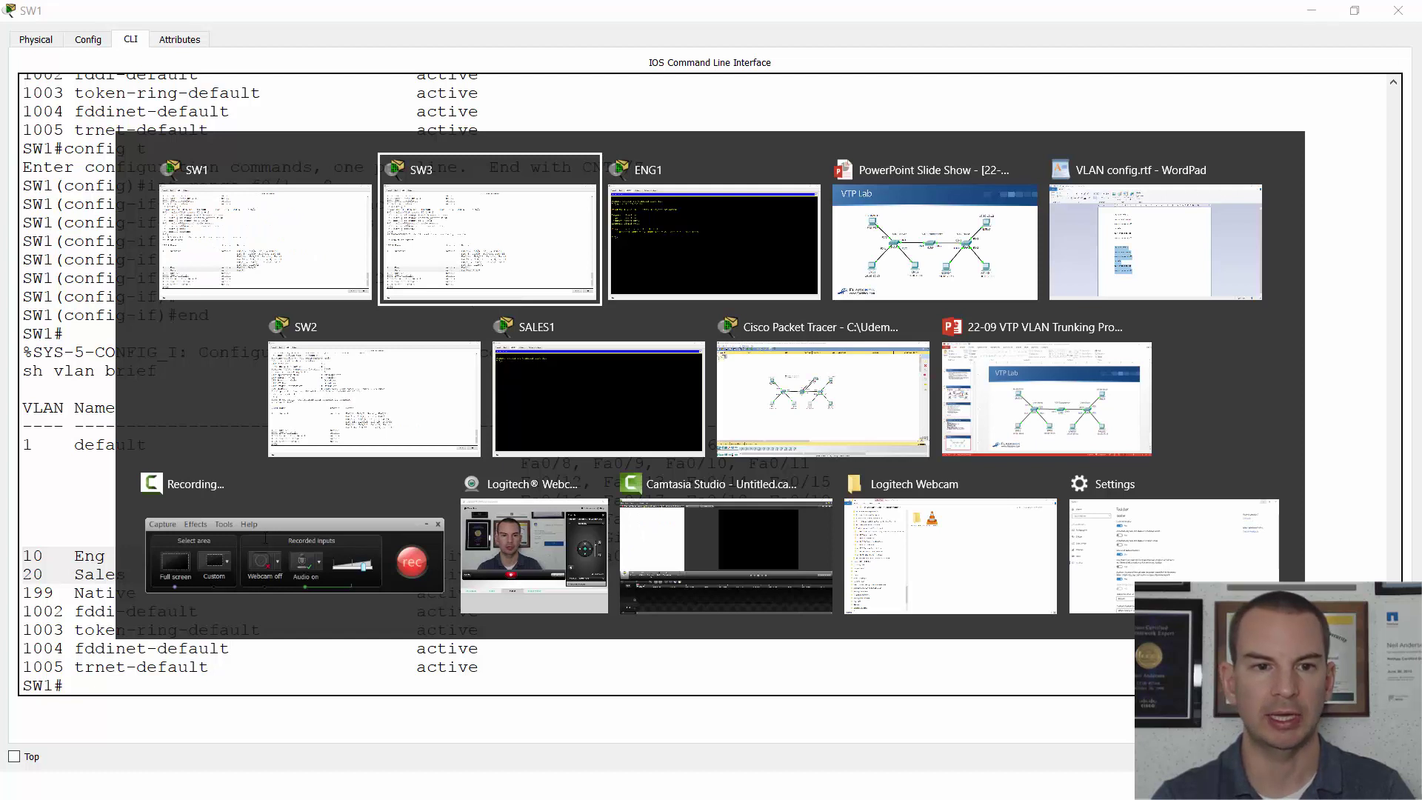
pyautogui.press('Tab')
pyautogui.press('Tab')
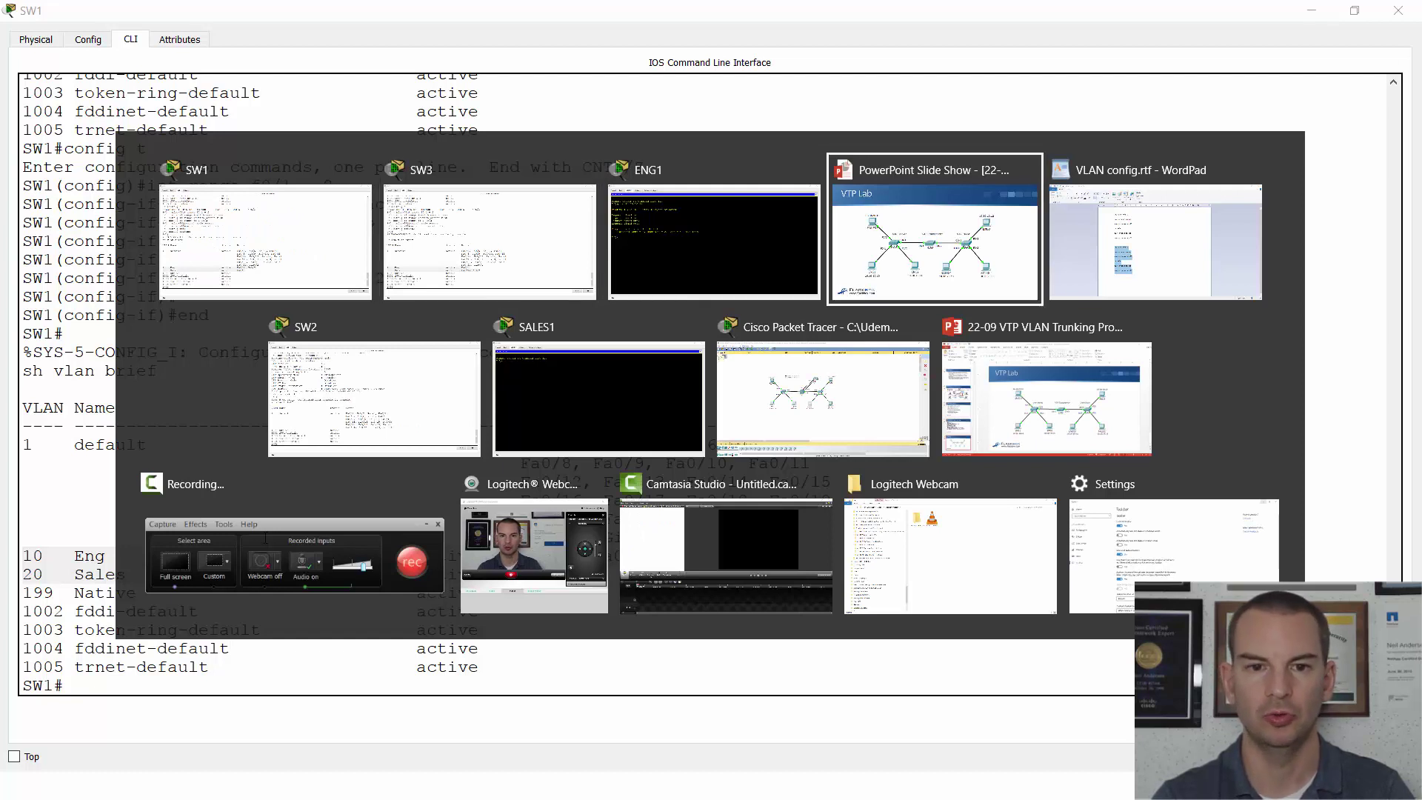
pyautogui.press('Tab')
pyautogui.press('Tab')
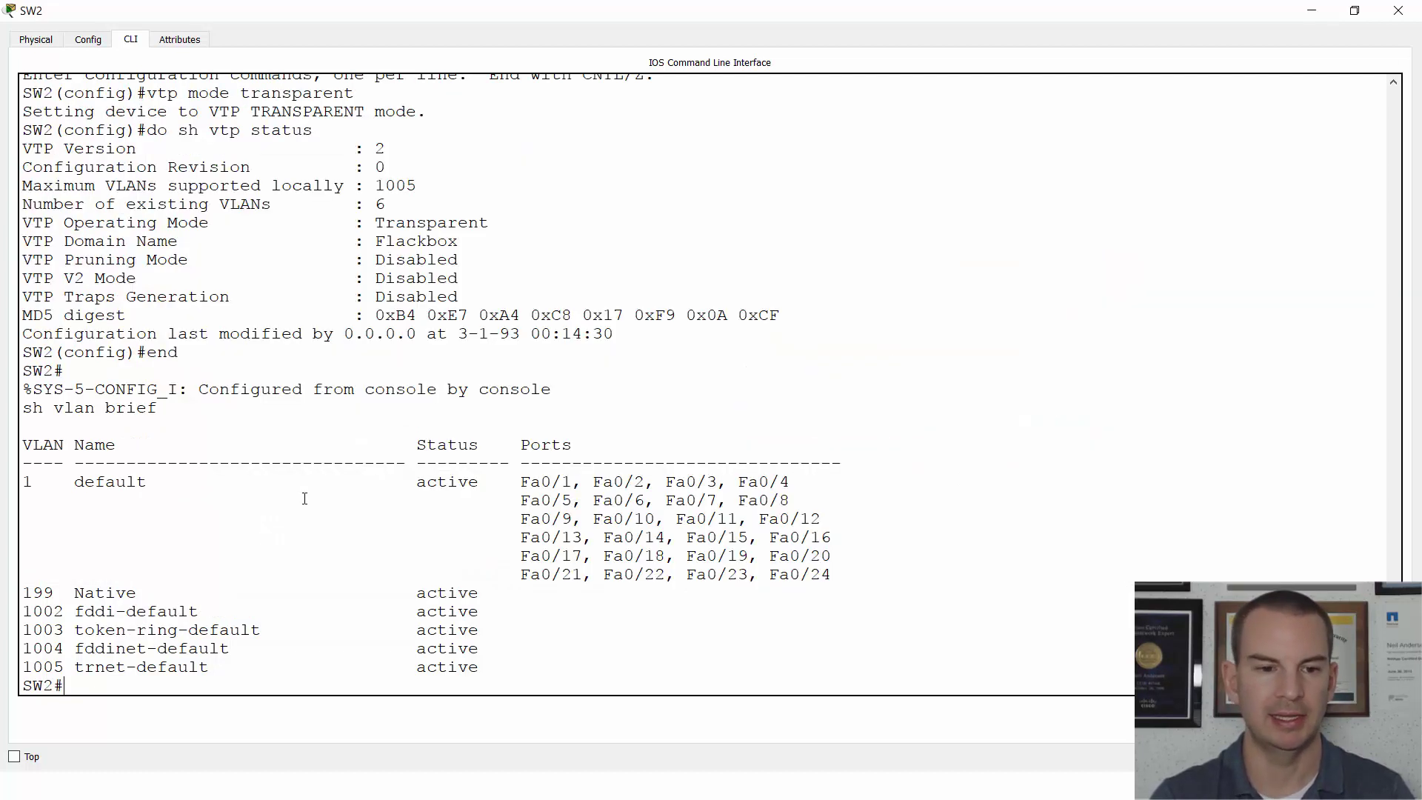
pyautogui.write('sh vlan bei')
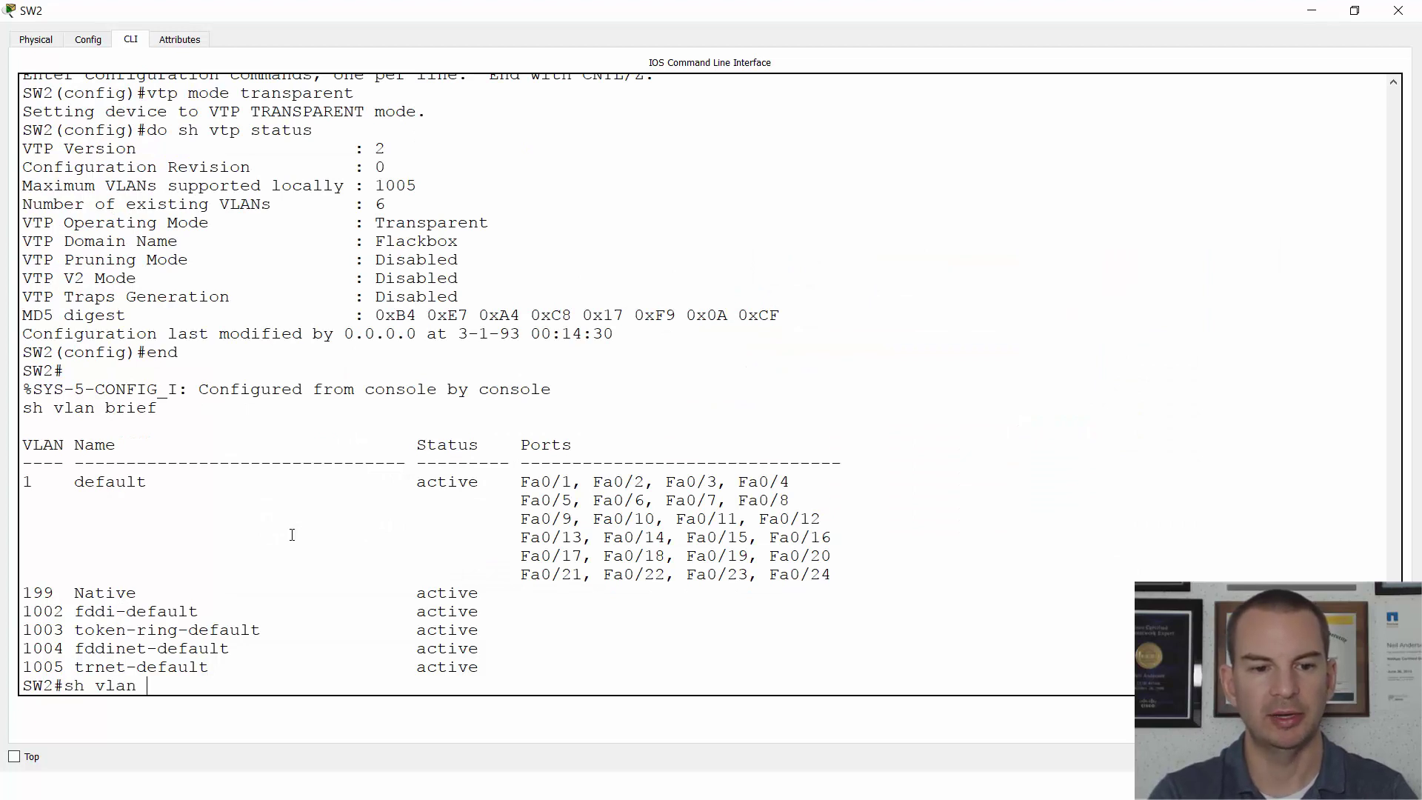
pyautogui.press('BackSpace')
pyautogui.press('BackSpace')
pyautogui.write('rief')
pyautogui.press('Return')
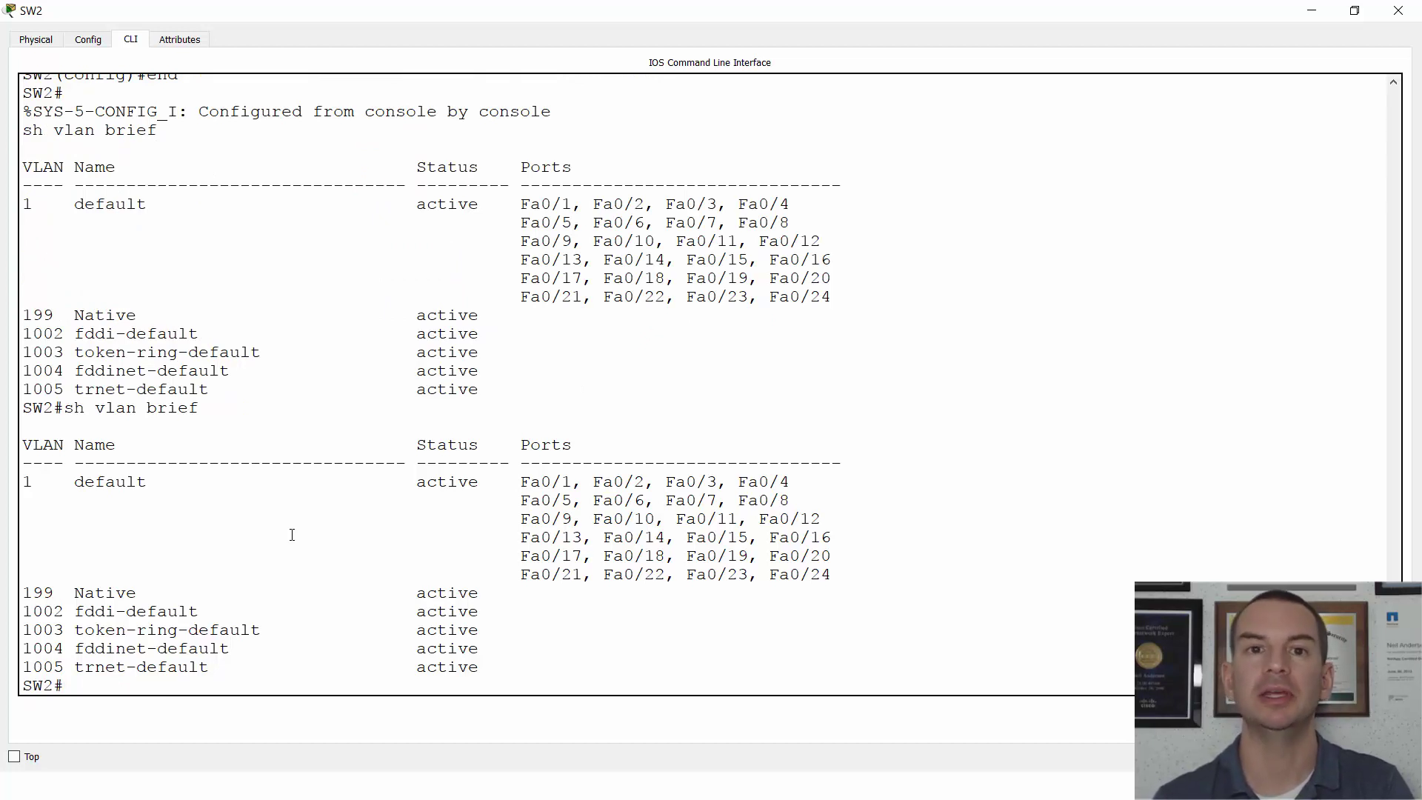
pyautogui.hotkey('alt', 'Tab')
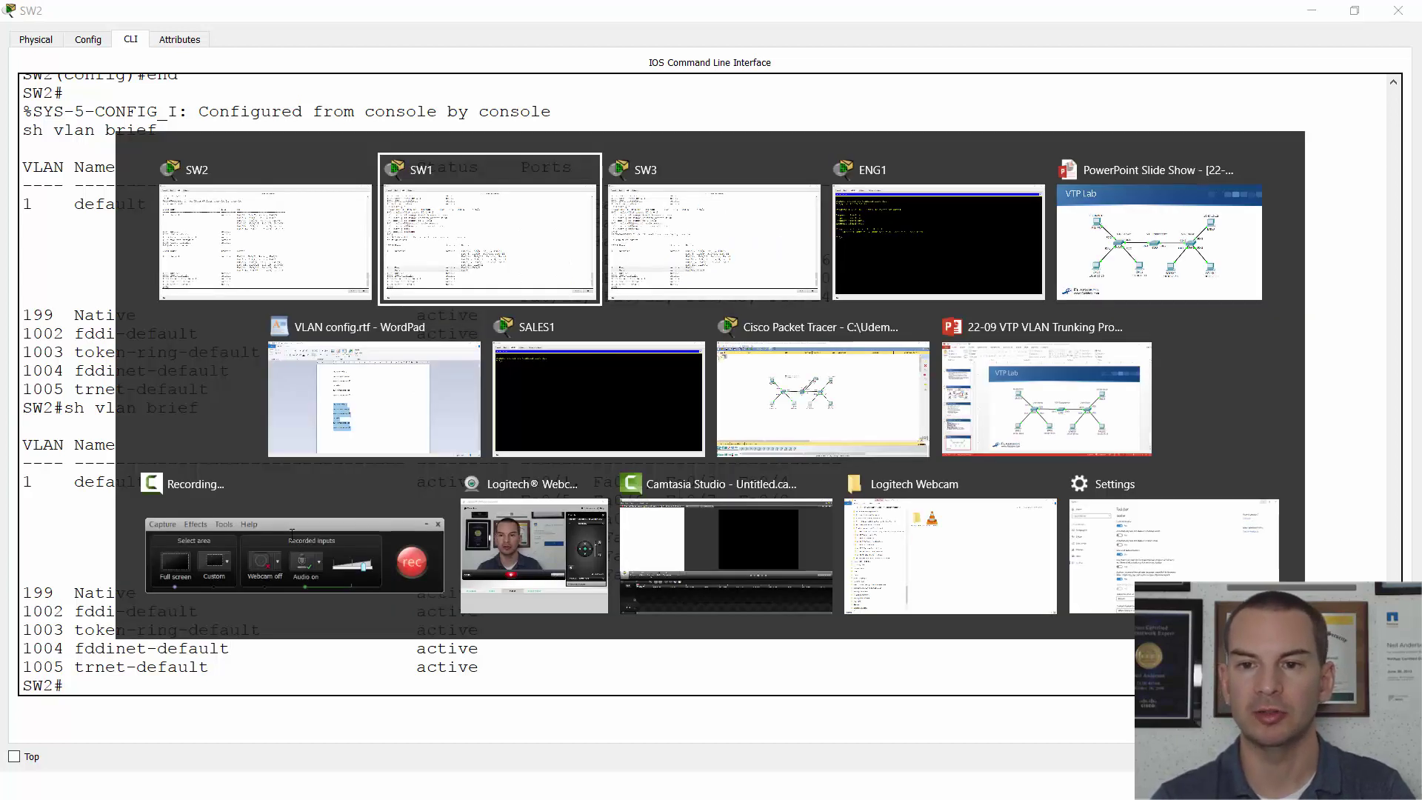
# Step: Review the VTP Lab topology slide in PowerPoint, then return to SW2's CLI
pyautogui.hotkey('alt', 'Tab')
pyautogui.hotkey('alt', 'Tab')
pyautogui.hotkey('alt', 'Tab')
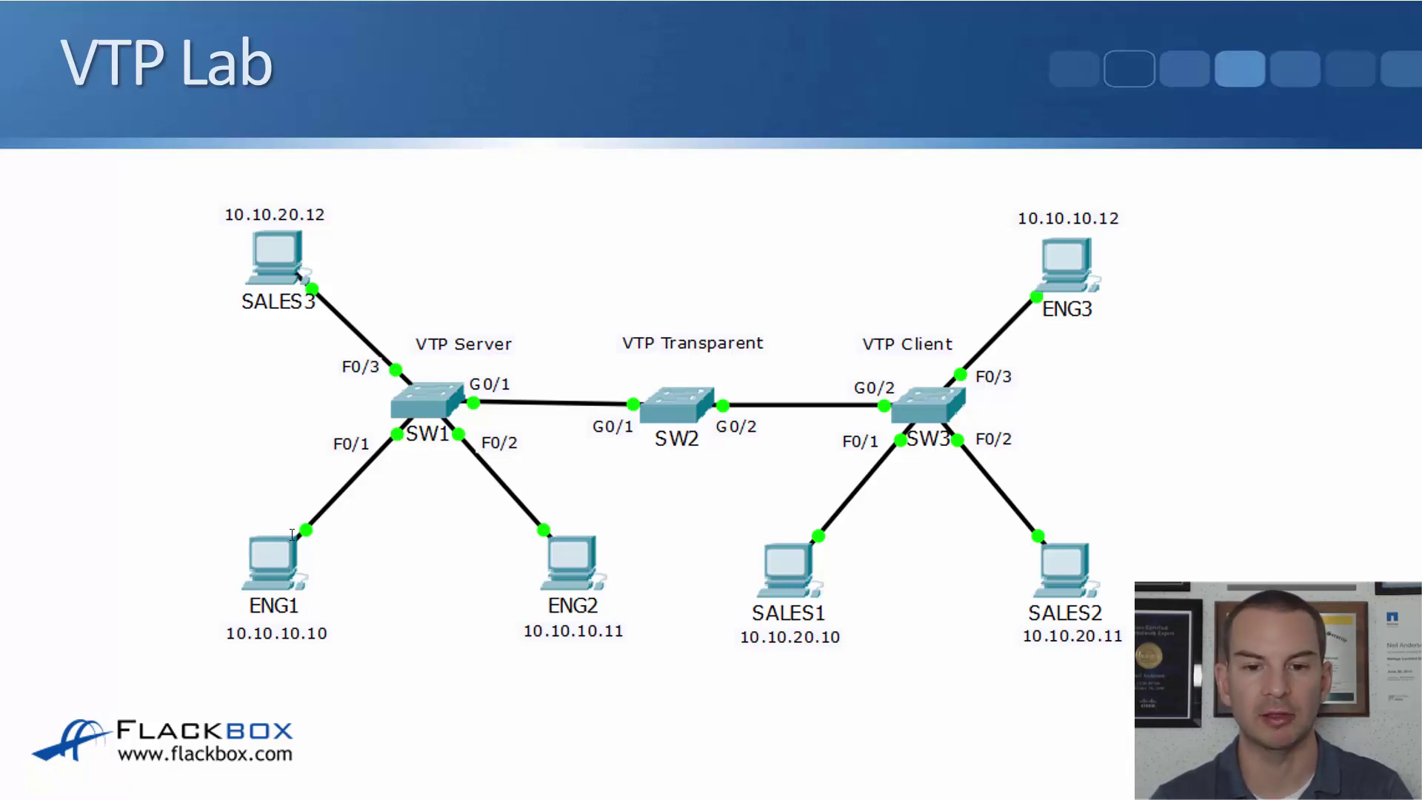
pyautogui.hotkey('alt', 'Tab')
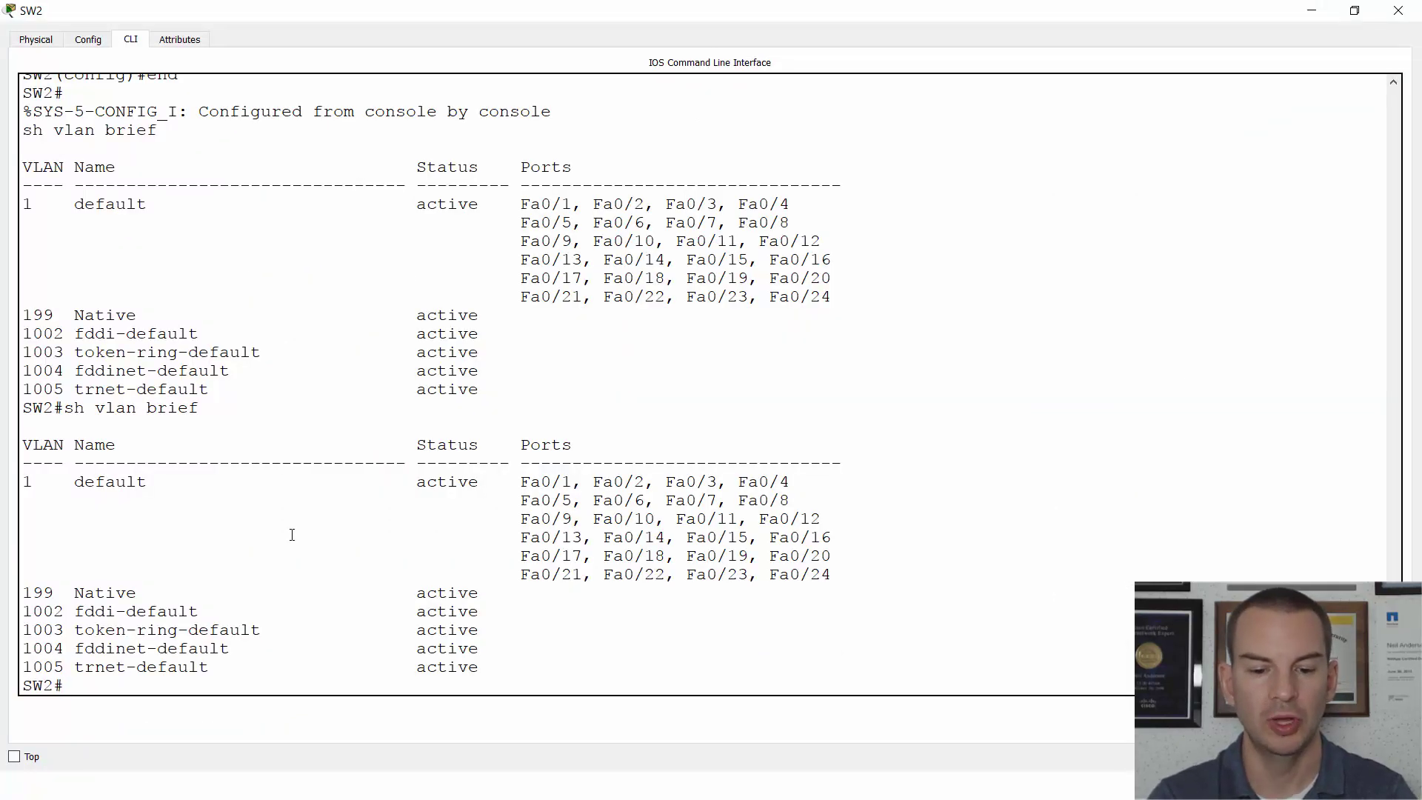
# Step: In SW2's config t mode, create vlan 10 named 'Eng' and vlan 20 named 'Sales'
pyautogui.write('config')
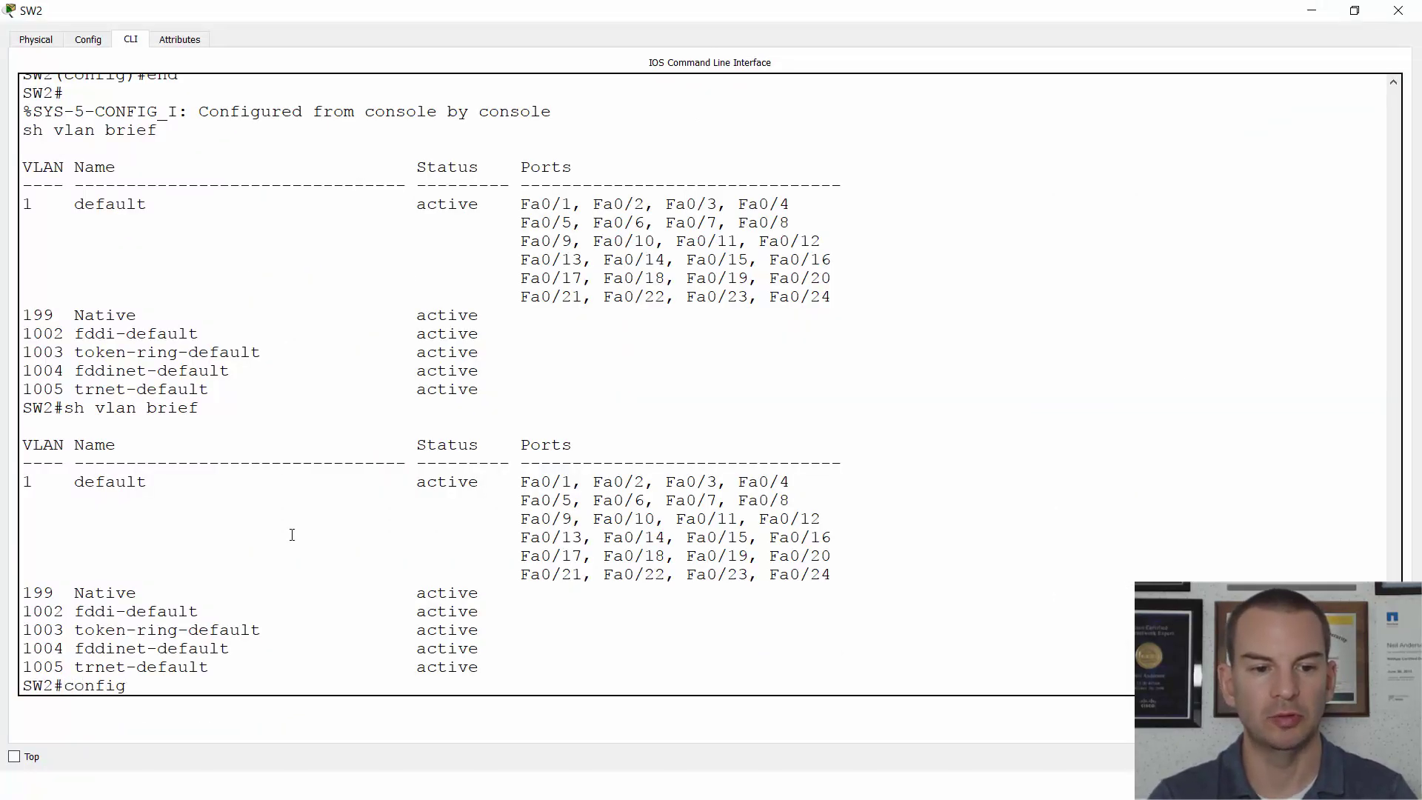
pyautogui.write(' t')
pyautogui.press('Return')
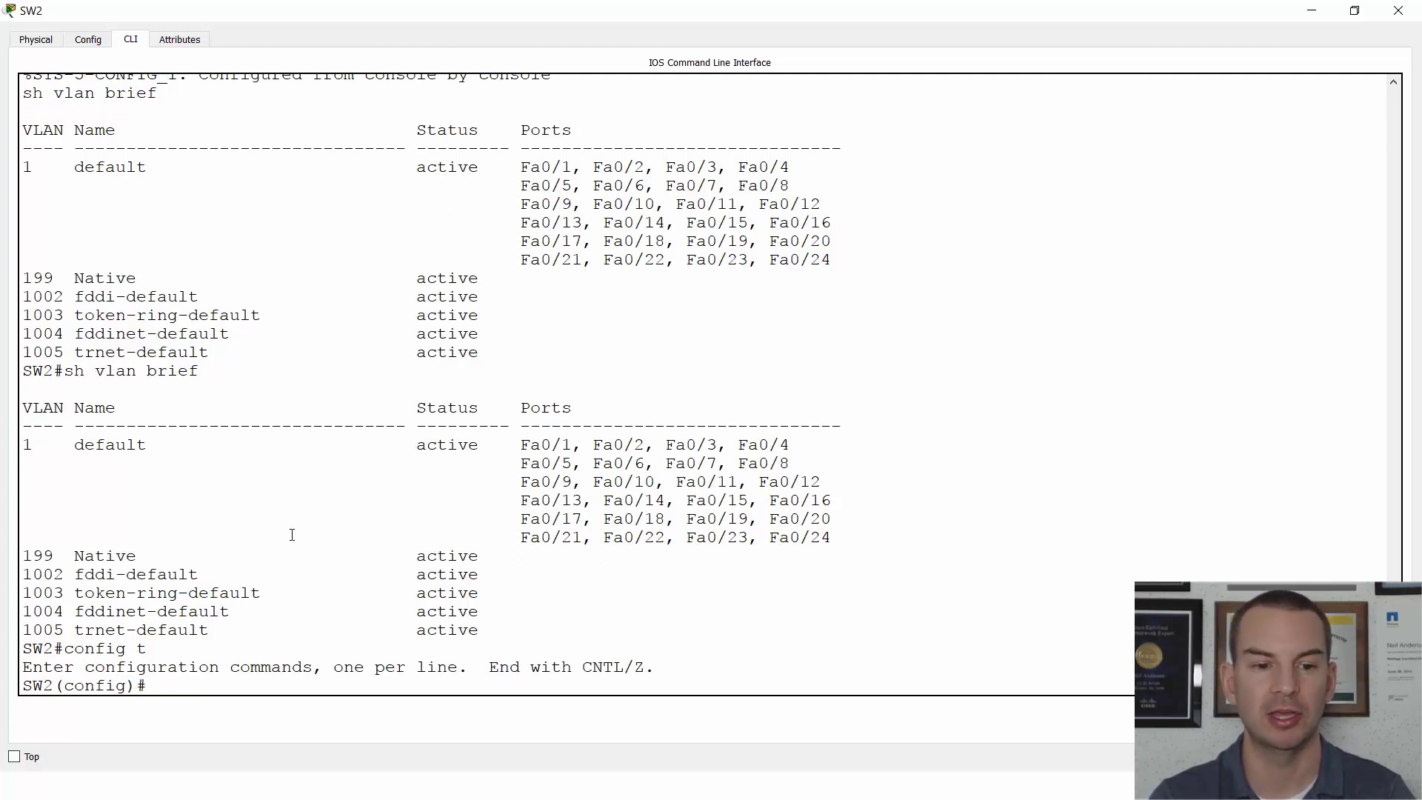
pyautogui.write('vlan 10')
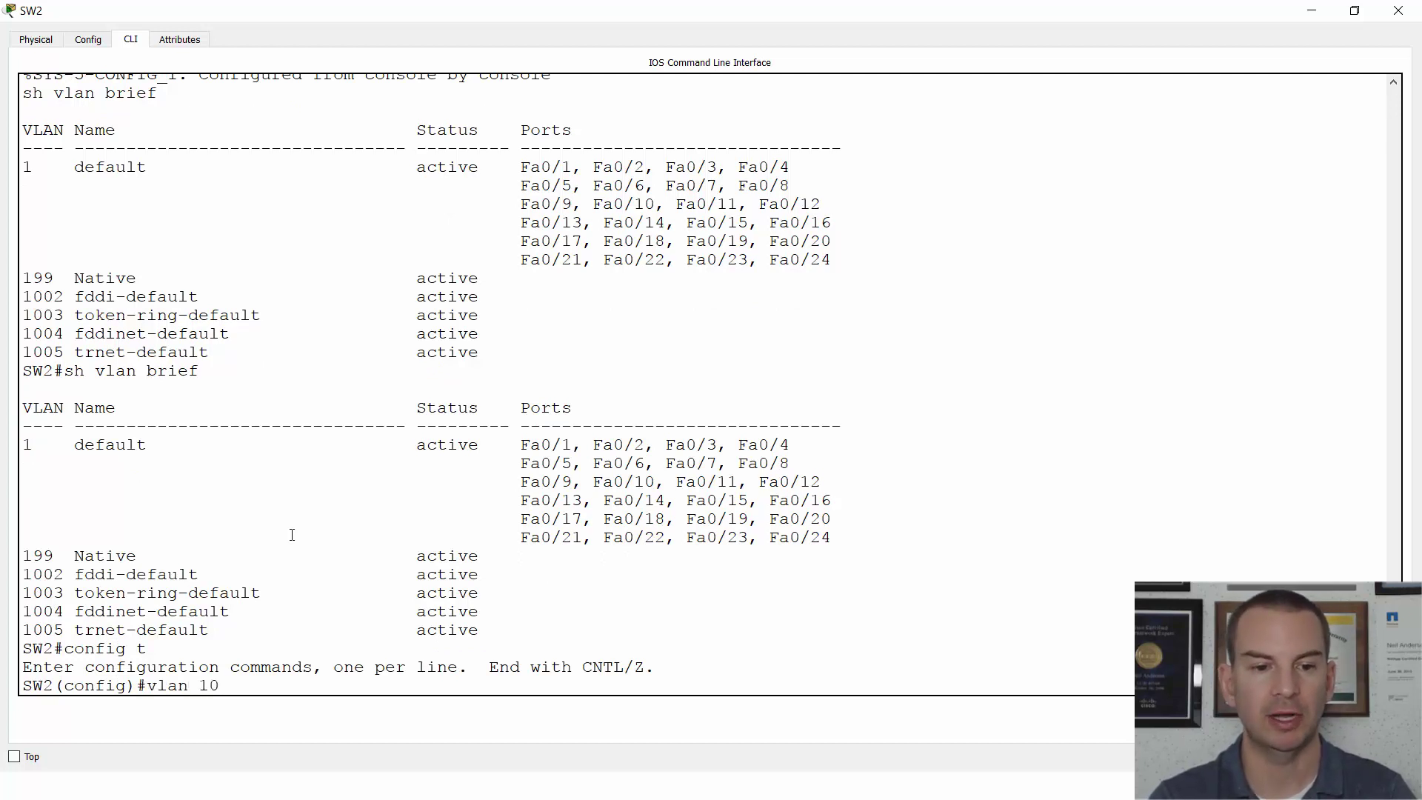
pyautogui.press('Return')
pyautogui.write('name Eng')
pyautogui.press('Return')
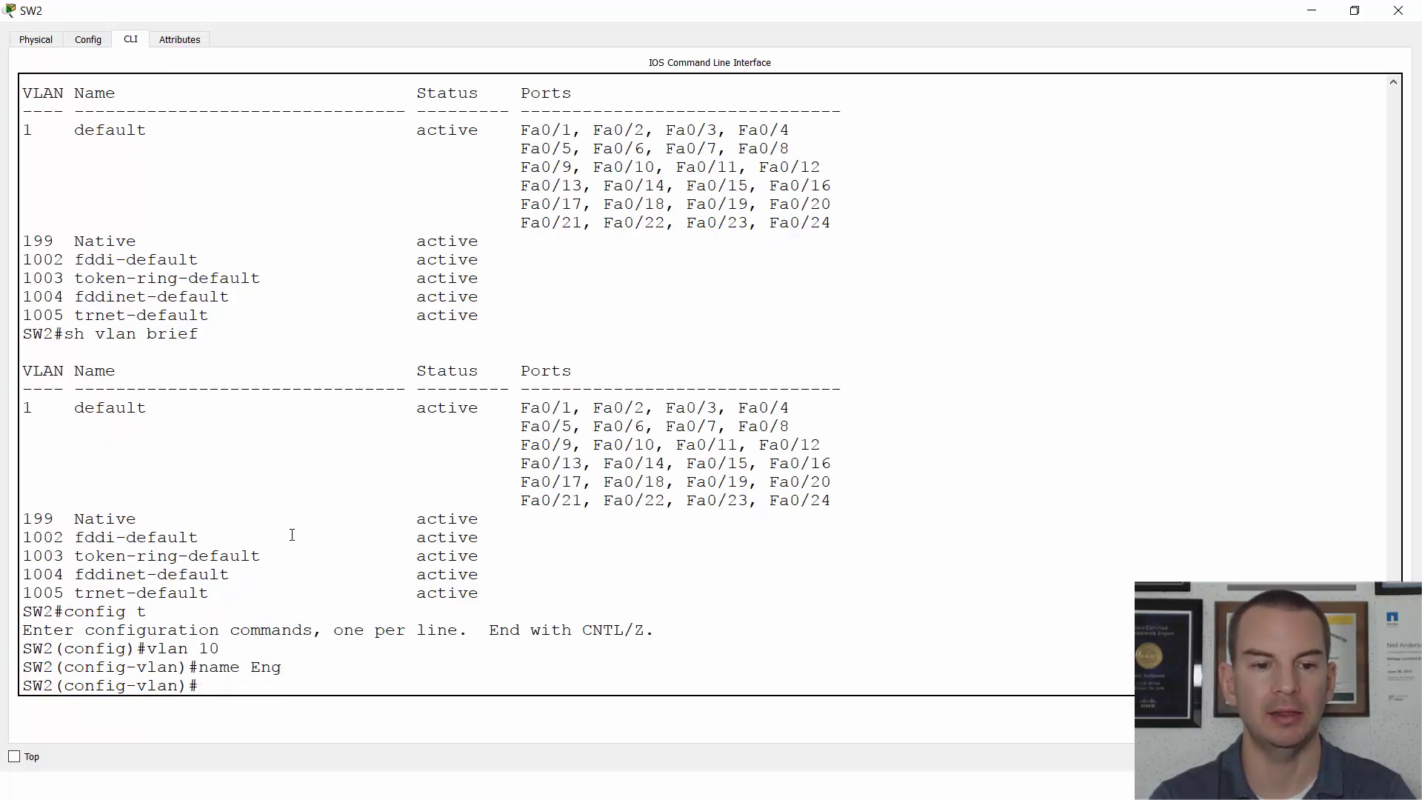
pyautogui.write('vlan 20')
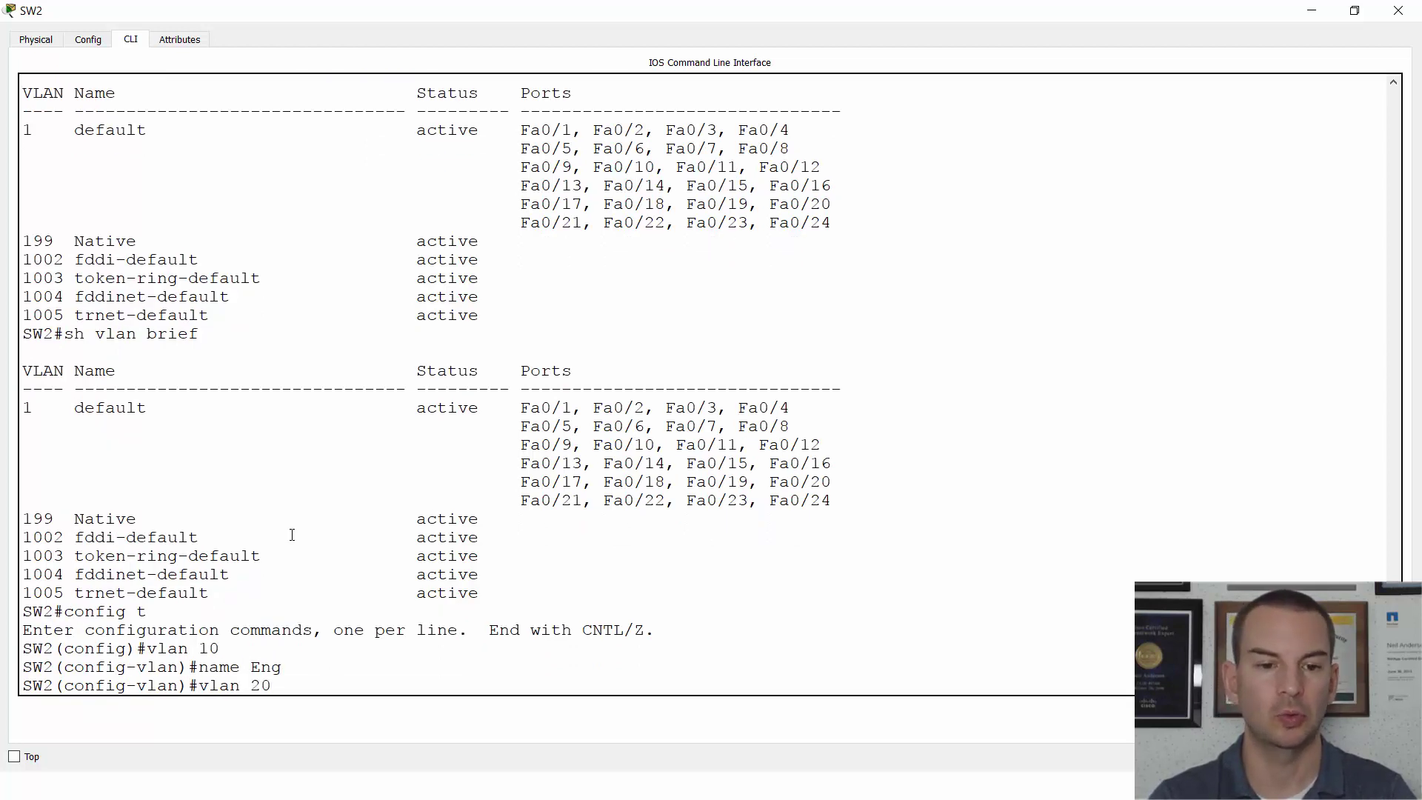
pyautogui.press('Return')
pyautogui.write('name Sales')
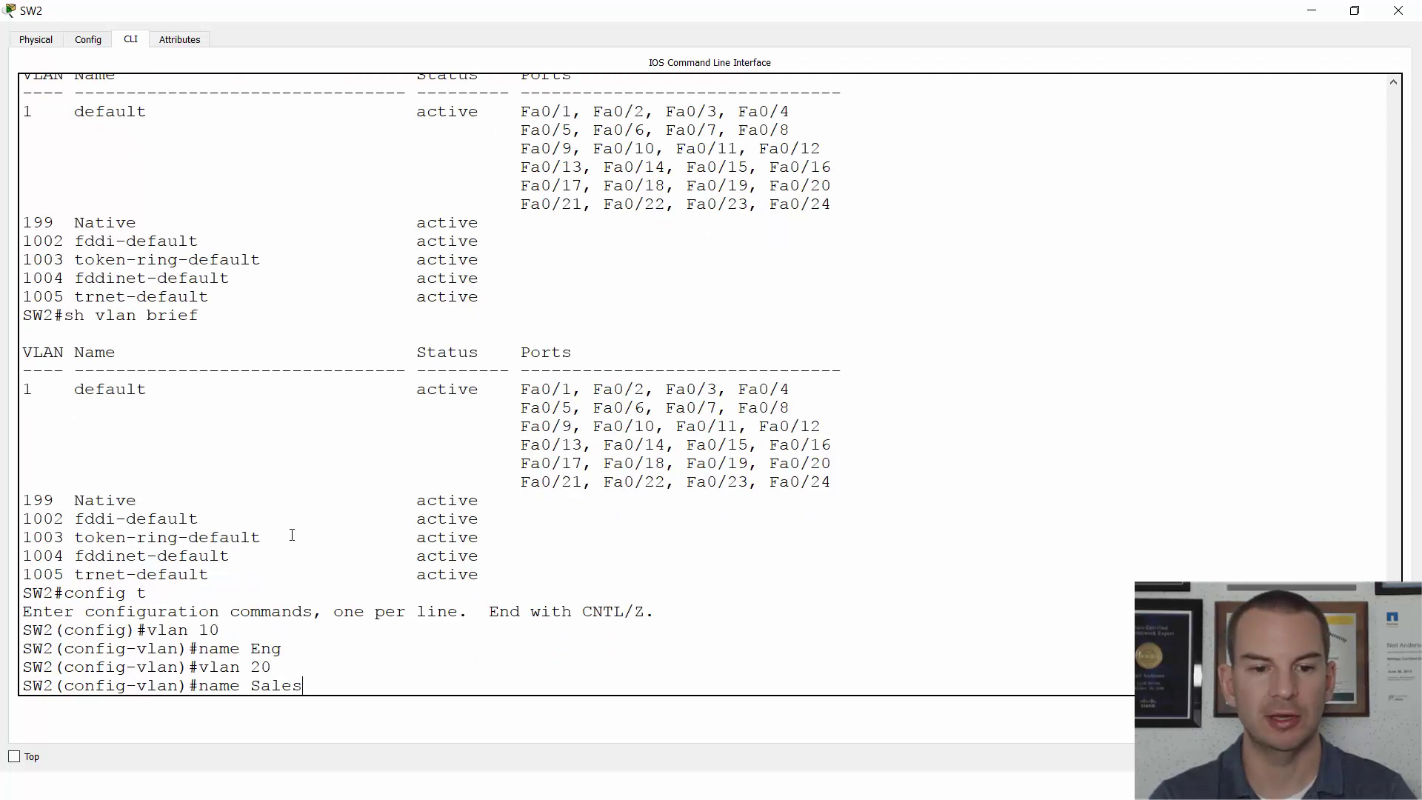
pyautogui.press('Return')
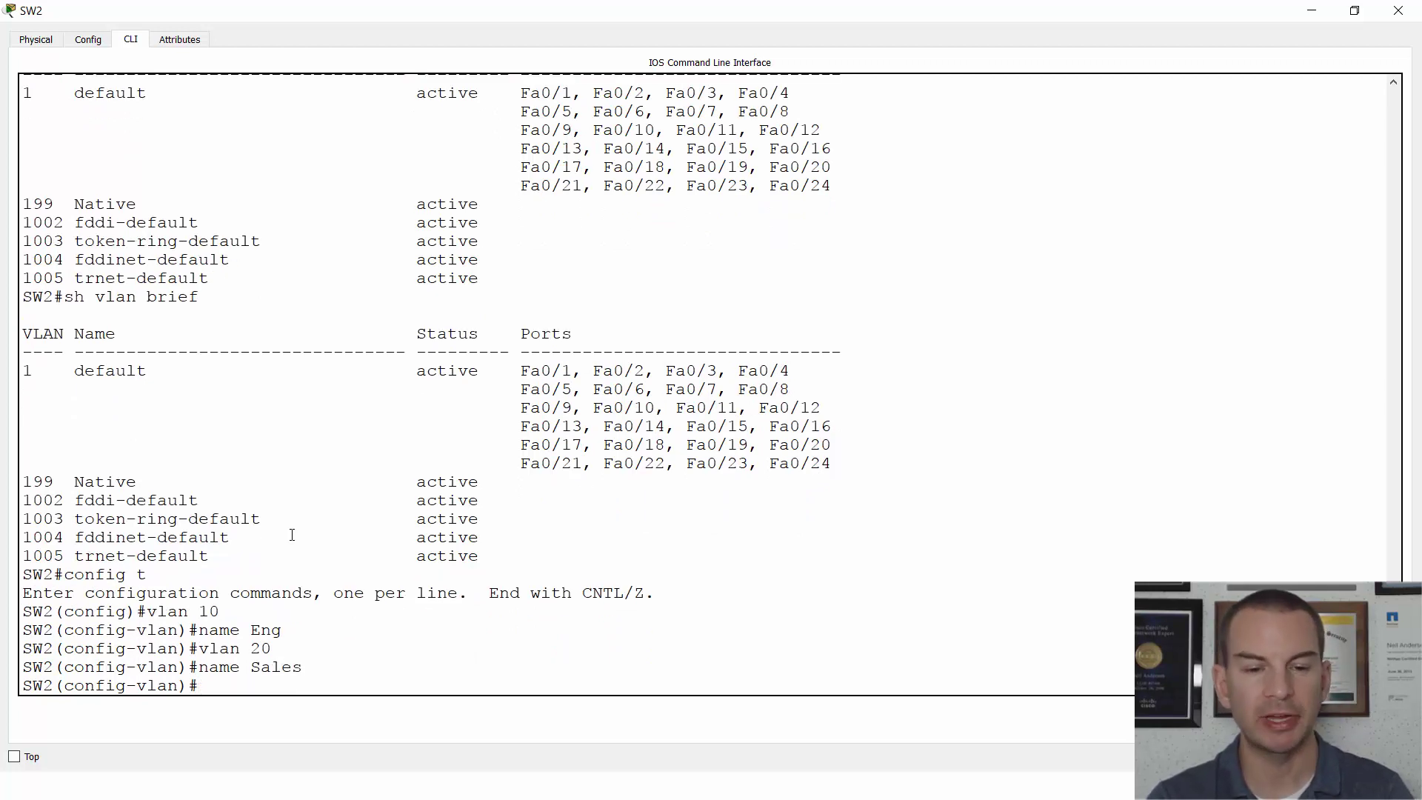
pyautogui.hotkey('alt', 'Tab')
pyautogui.hotkey('alt', 'Tab')
pyautogui.hotkey('alt', 'Tab')
pyautogui.hotkey('alt', 'Tab')
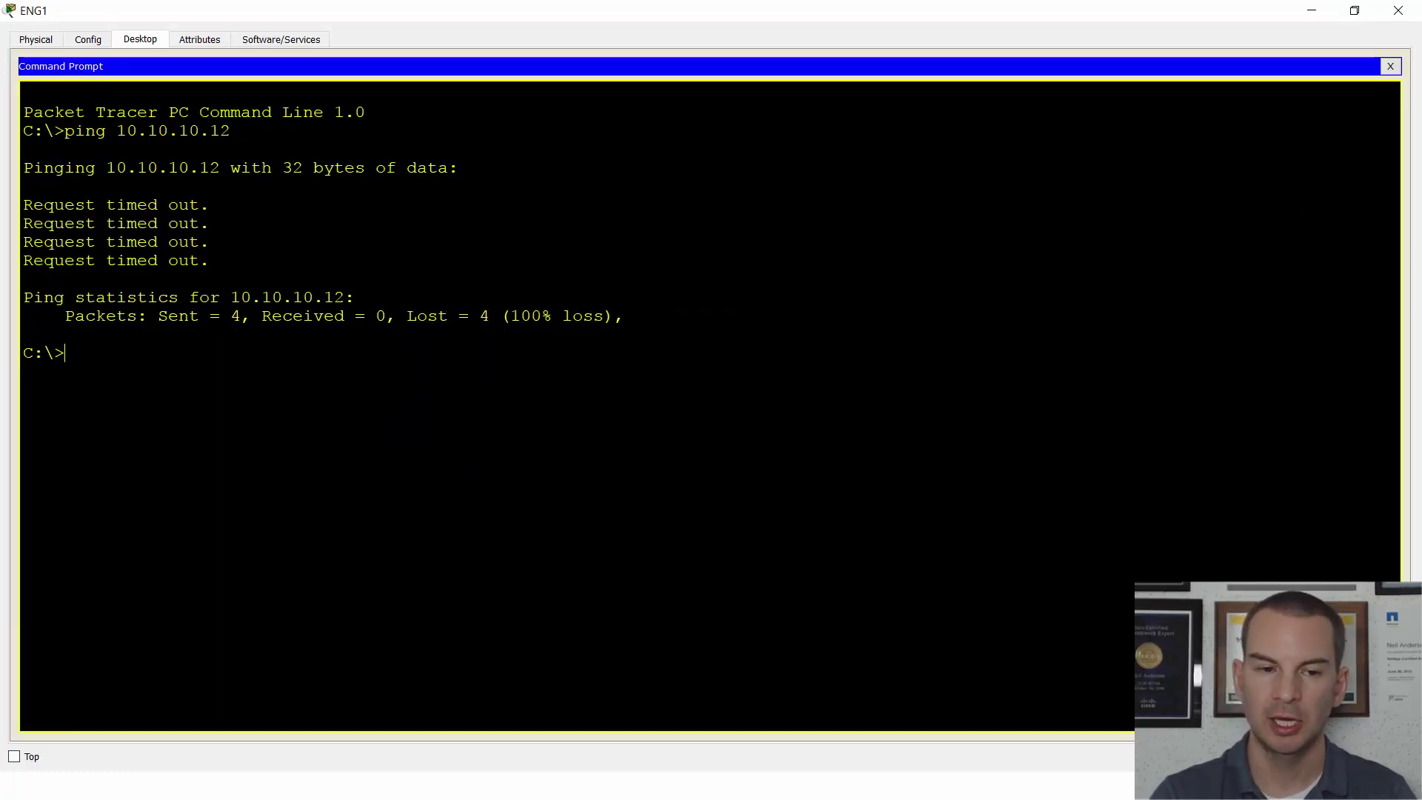
# Step: Rerun ping 10.10.10.12 from ENG1 until it returns 4 of 4 replies, 0% loss
pyautogui.press('Up')
pyautogui.press('Return')
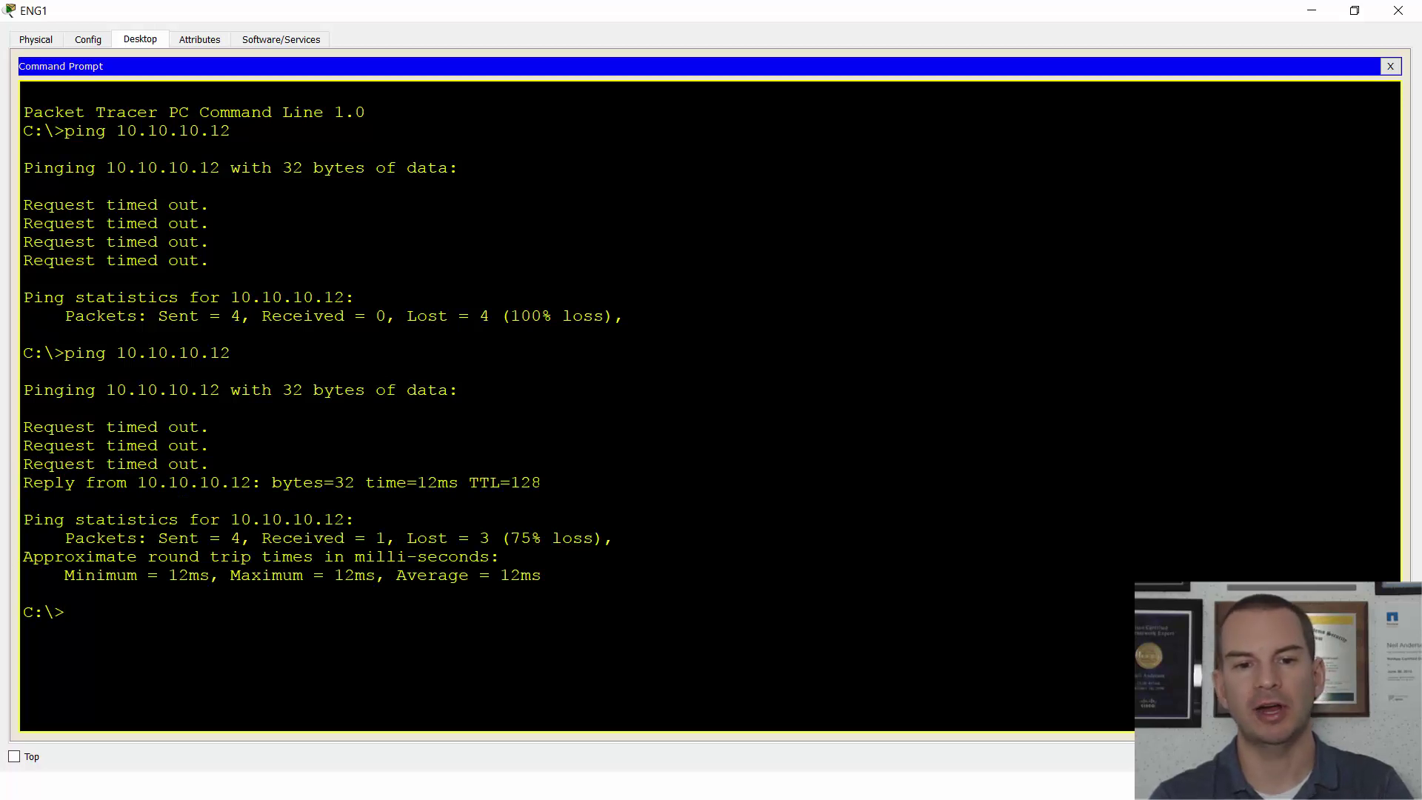
pyautogui.moveTo(541, 482); pyautogui.dragTo(20, 484)
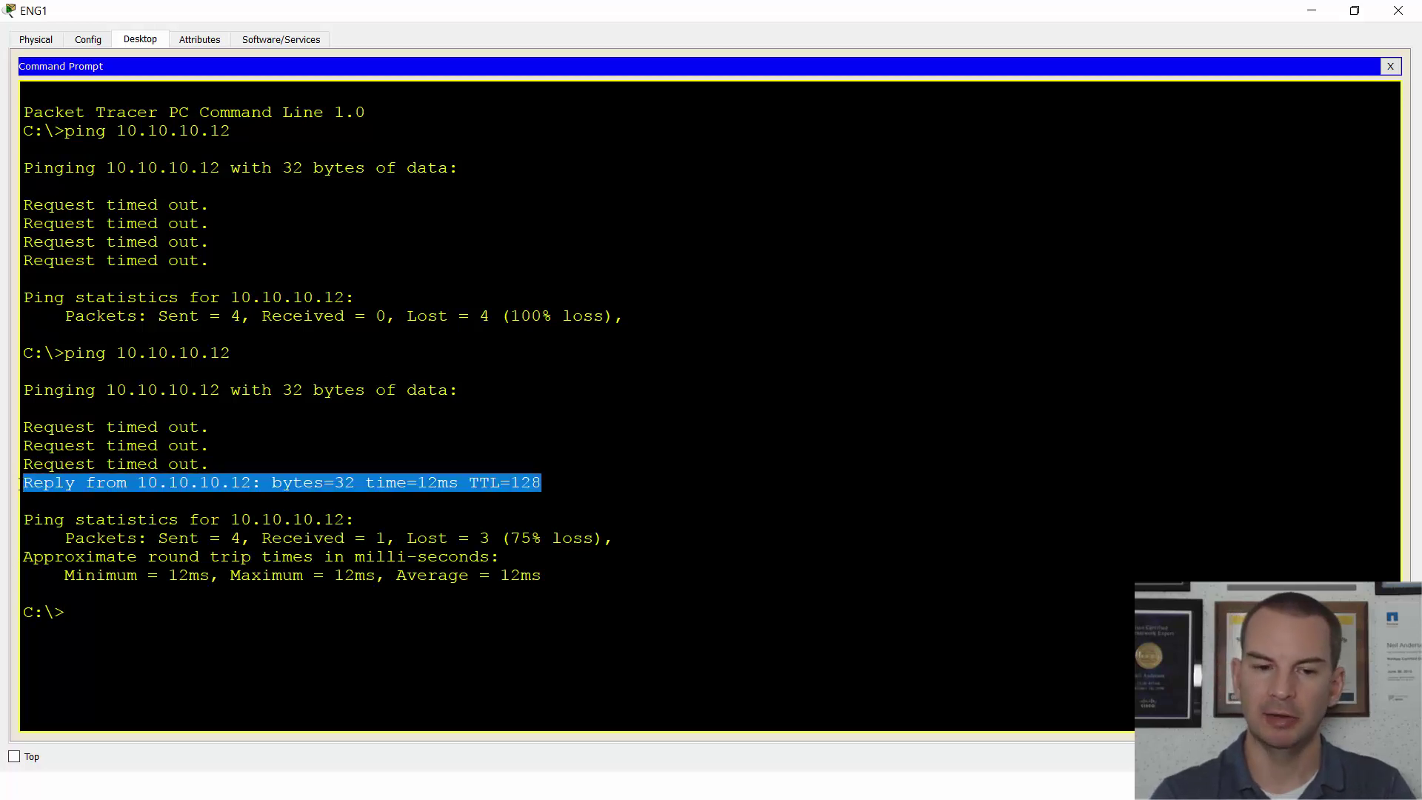
pyautogui.press('Up')
pyautogui.press('Return')
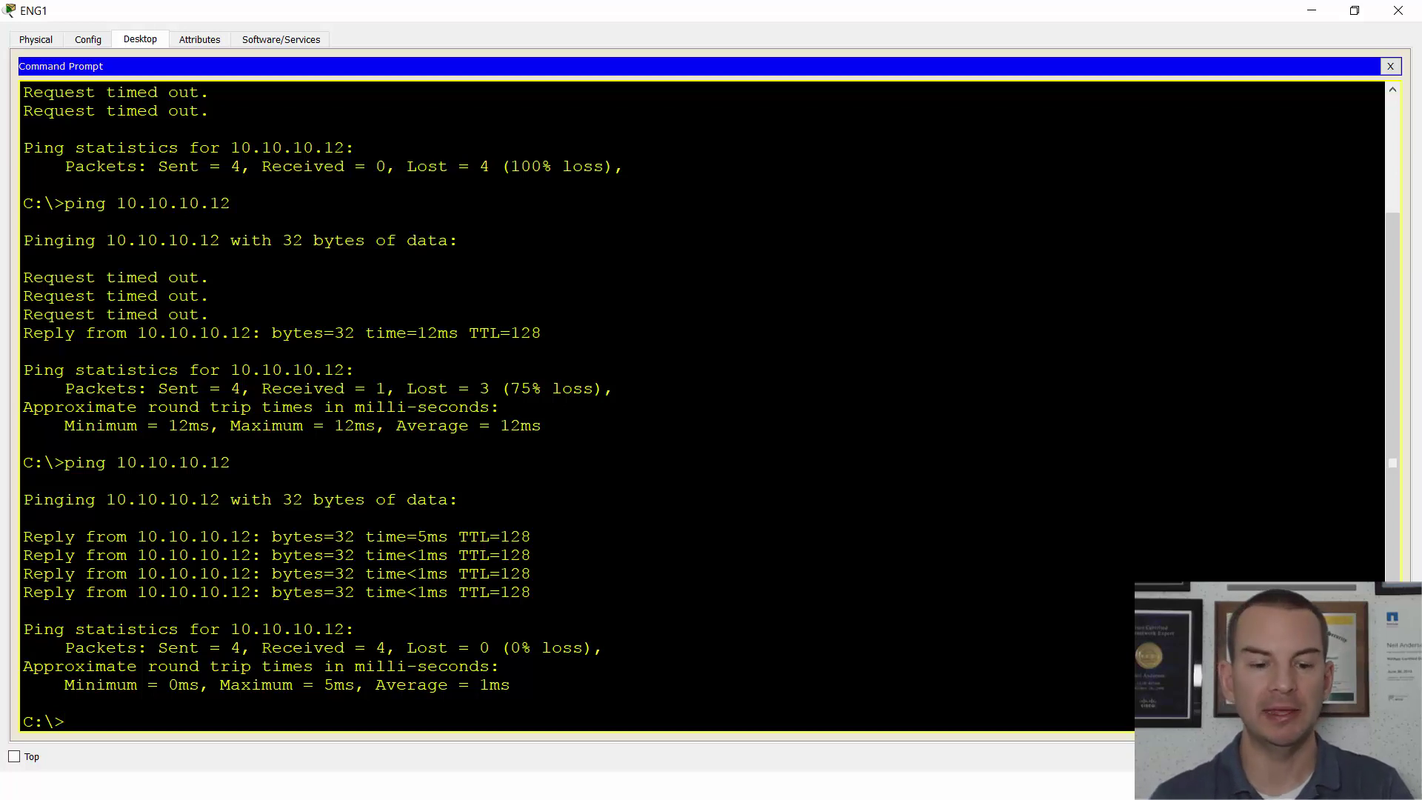
# Step: From SALES1, ping 10.10.20.12 successfully, then ping 10.10.10.11 and see it time out
pyautogui.hotkey('alt', 'Tab')
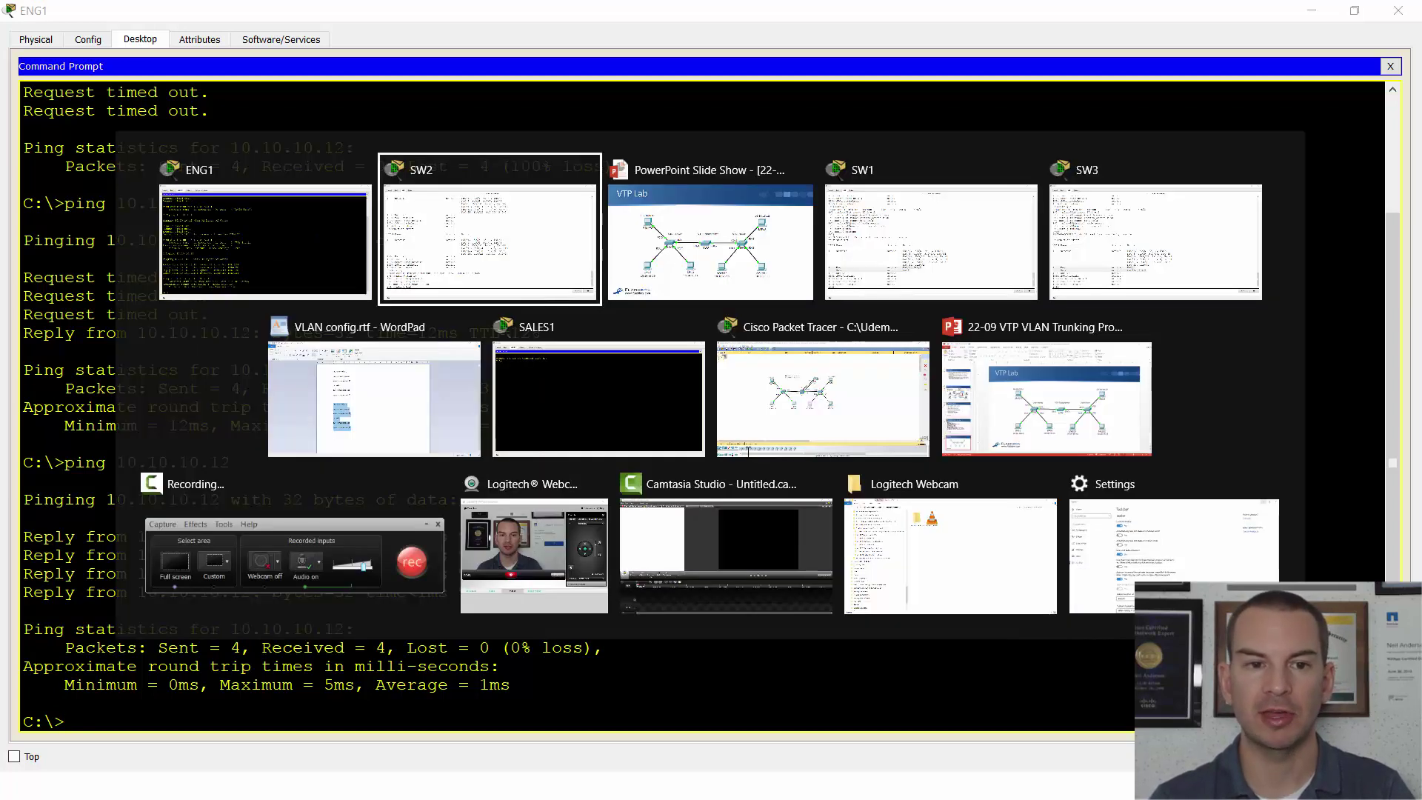
pyautogui.hotkey('alt', 'Tab')
pyautogui.hotkey('alt', 'Tab')
pyautogui.hotkey('alt', 'Tab')
pyautogui.hotkey('alt', 'Tab')
pyautogui.hotkey('alt', 'Tab')
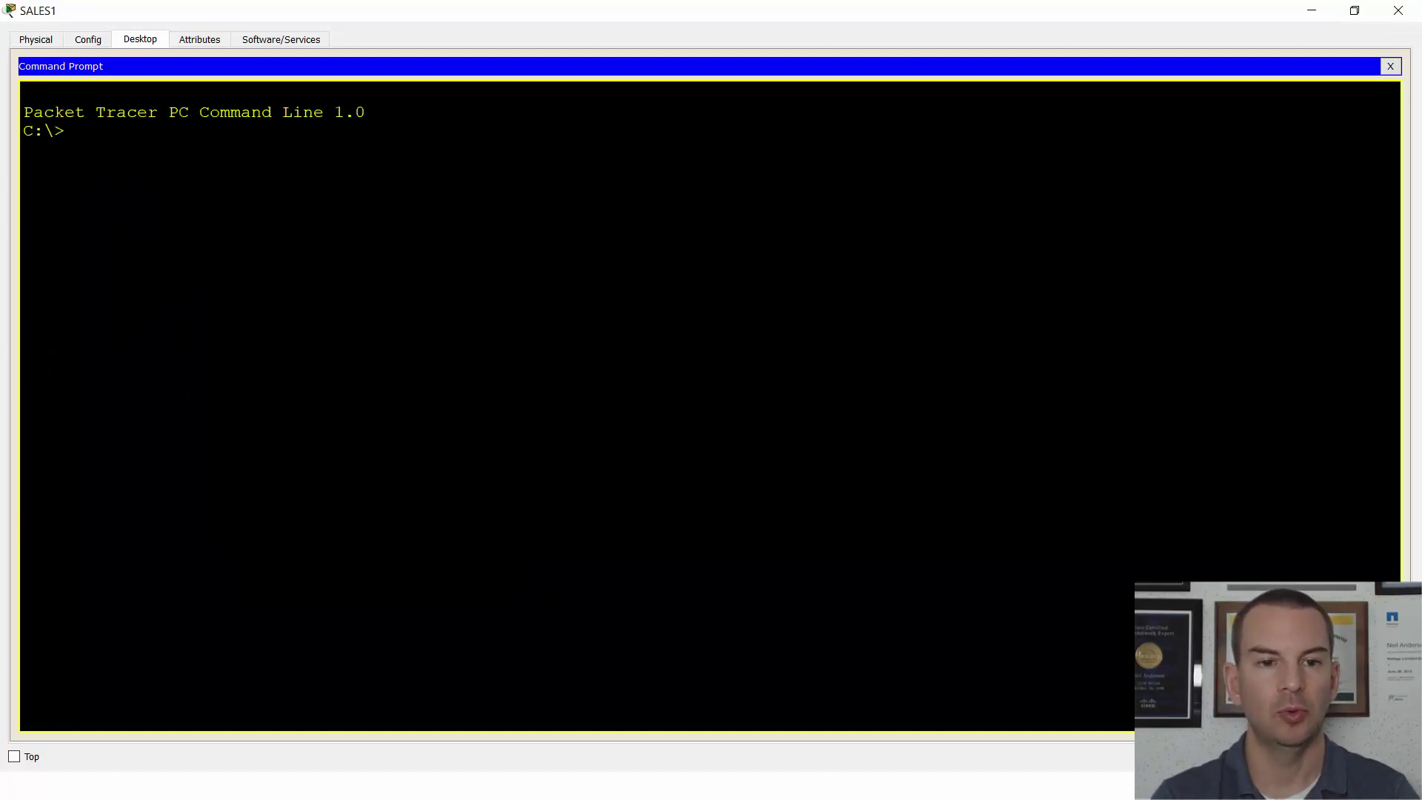
pyautogui.write('ping 10.')
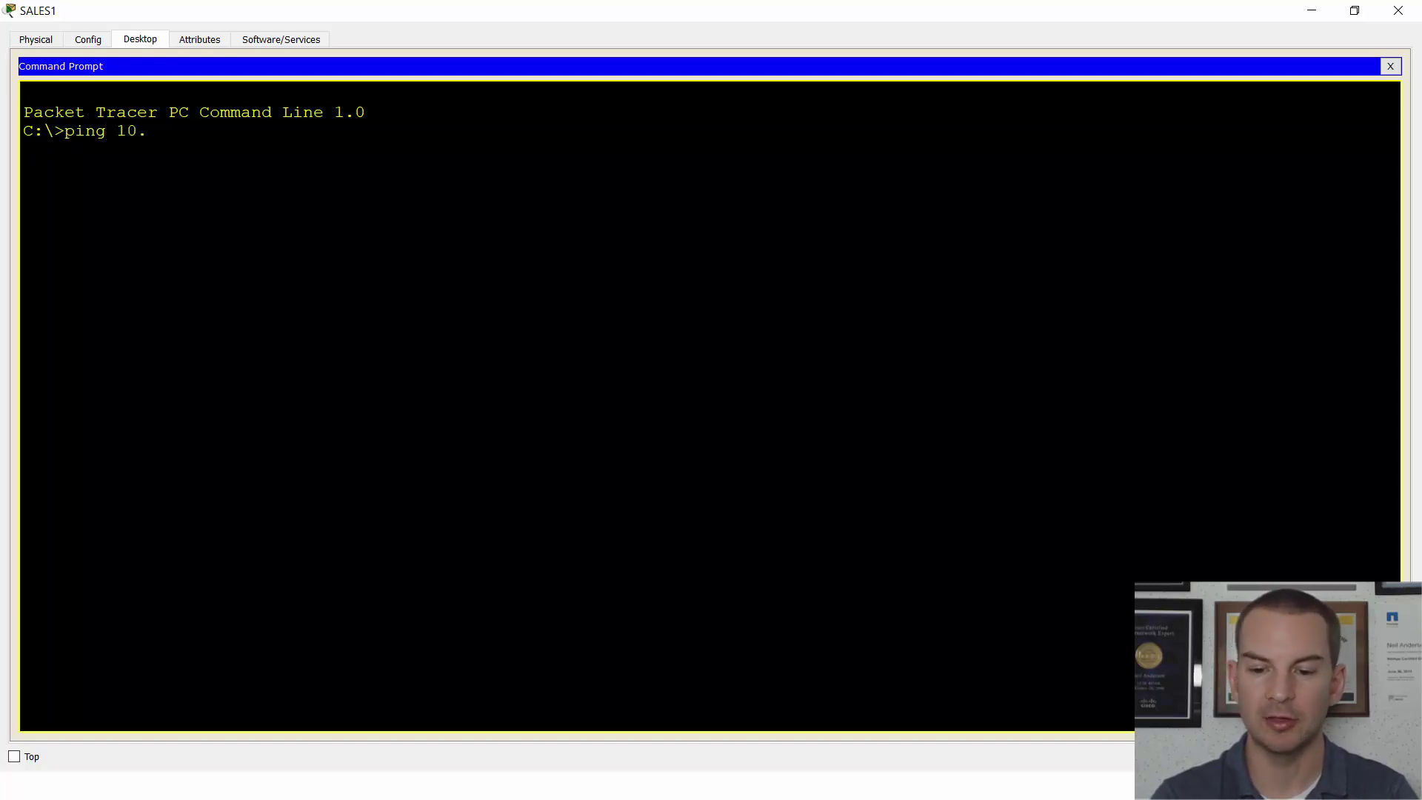
pyautogui.write('10.1')
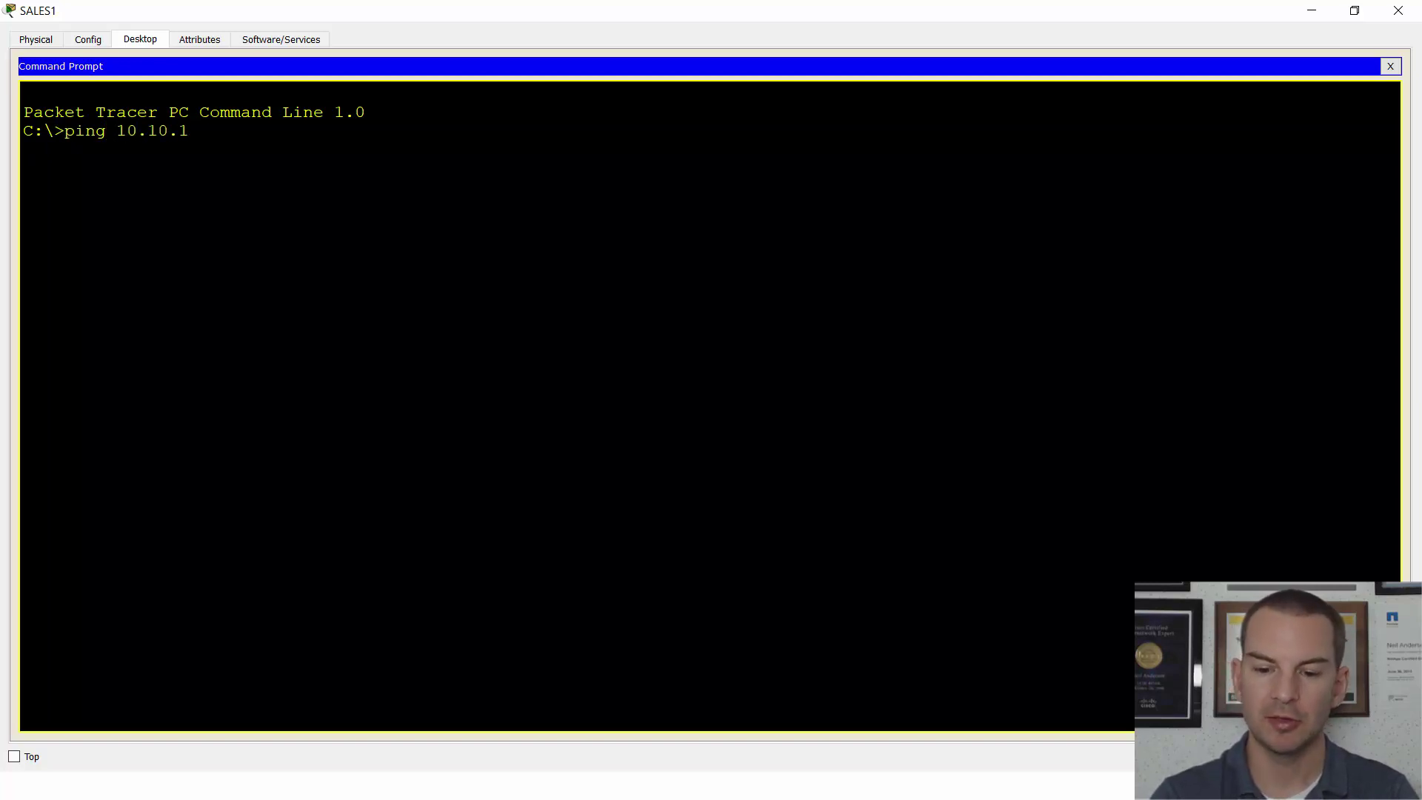
pyautogui.press('BackSpace')
pyautogui.write('20.')
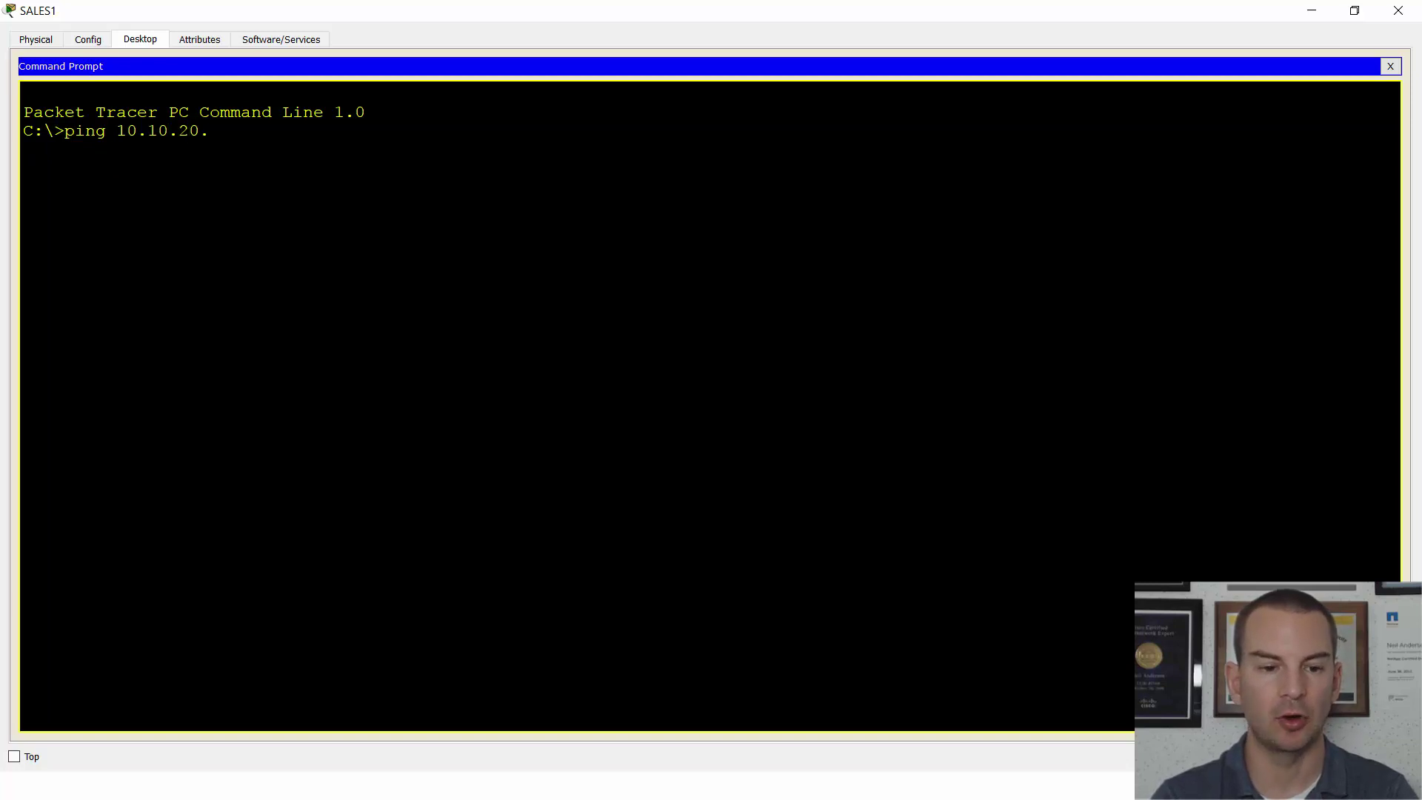
pyautogui.write('12')
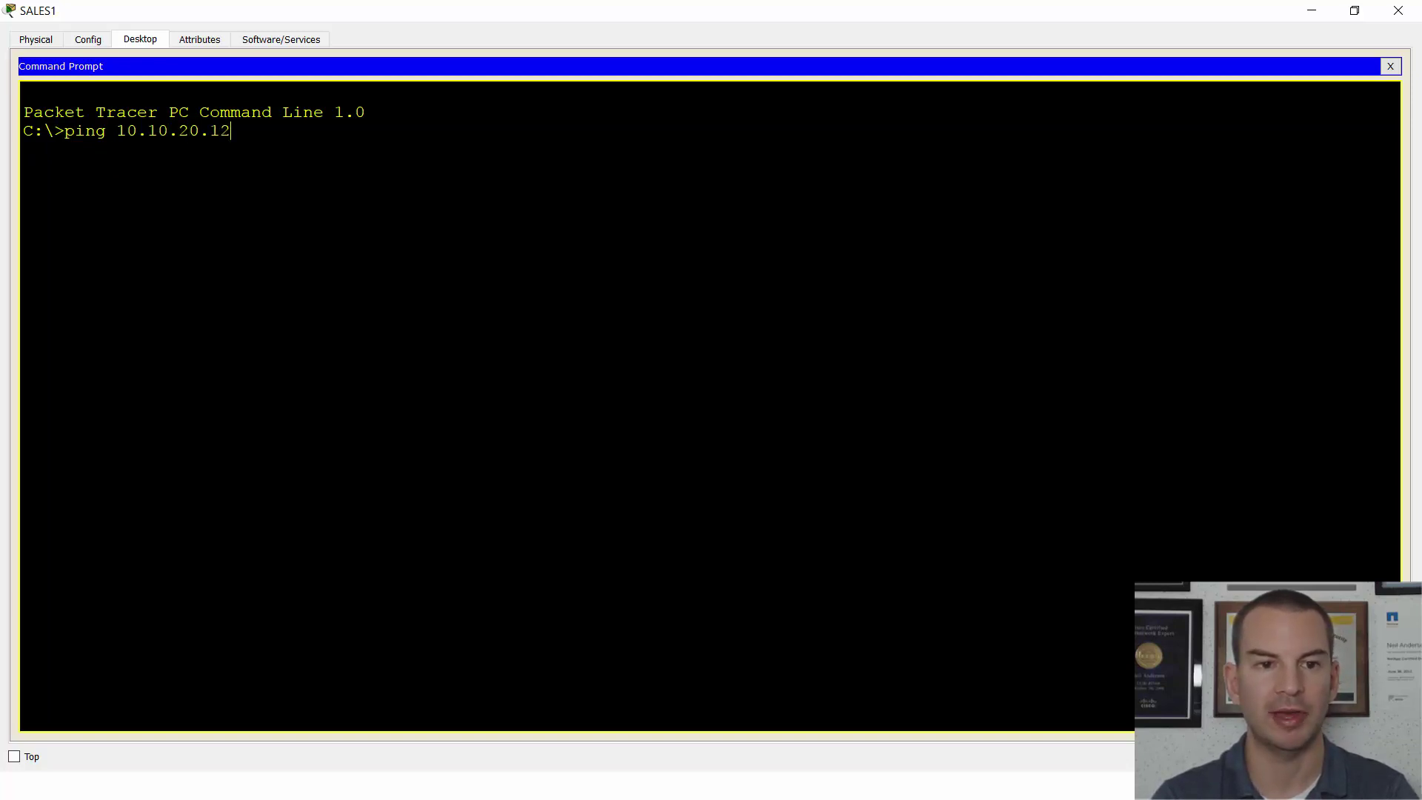
pyautogui.press('Return')
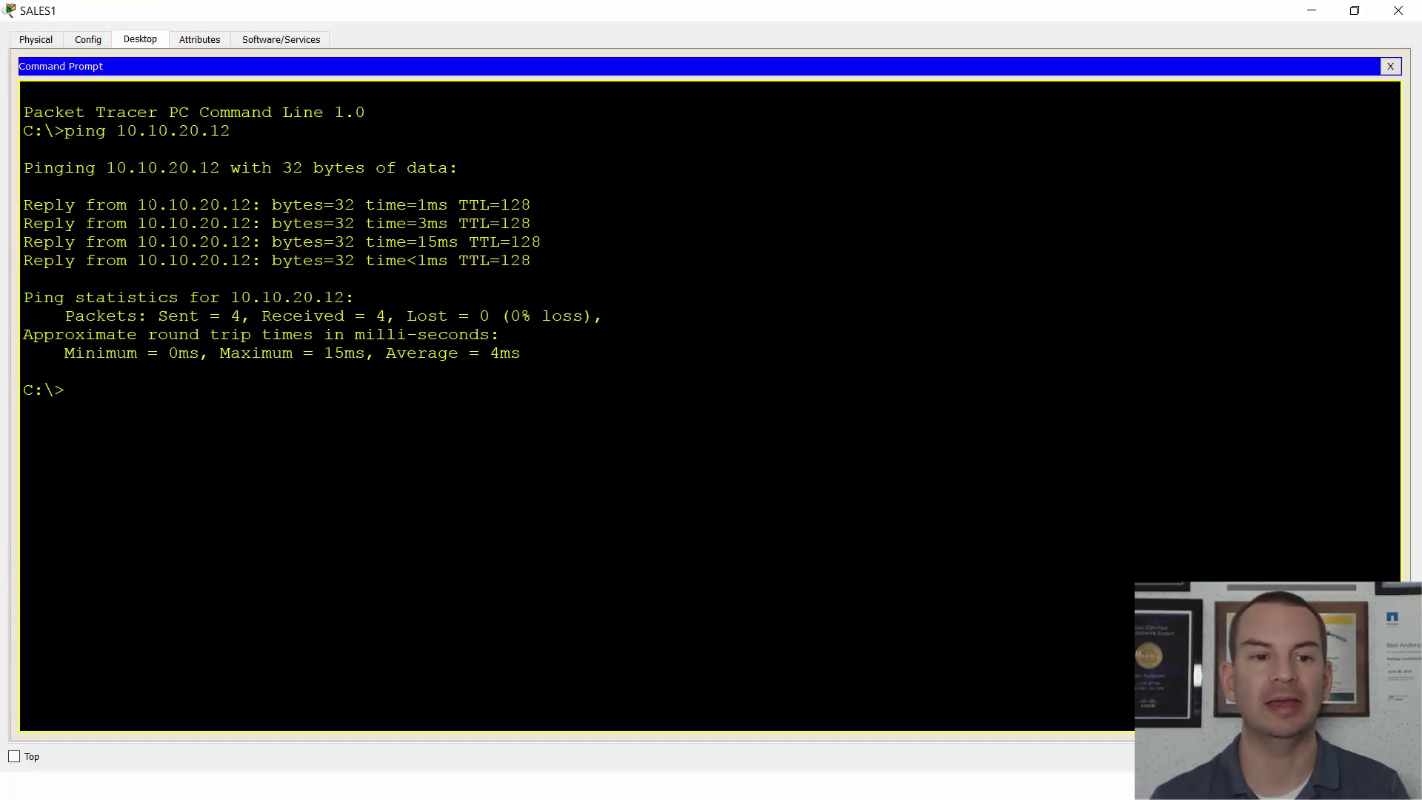
pyautogui.write('ping')
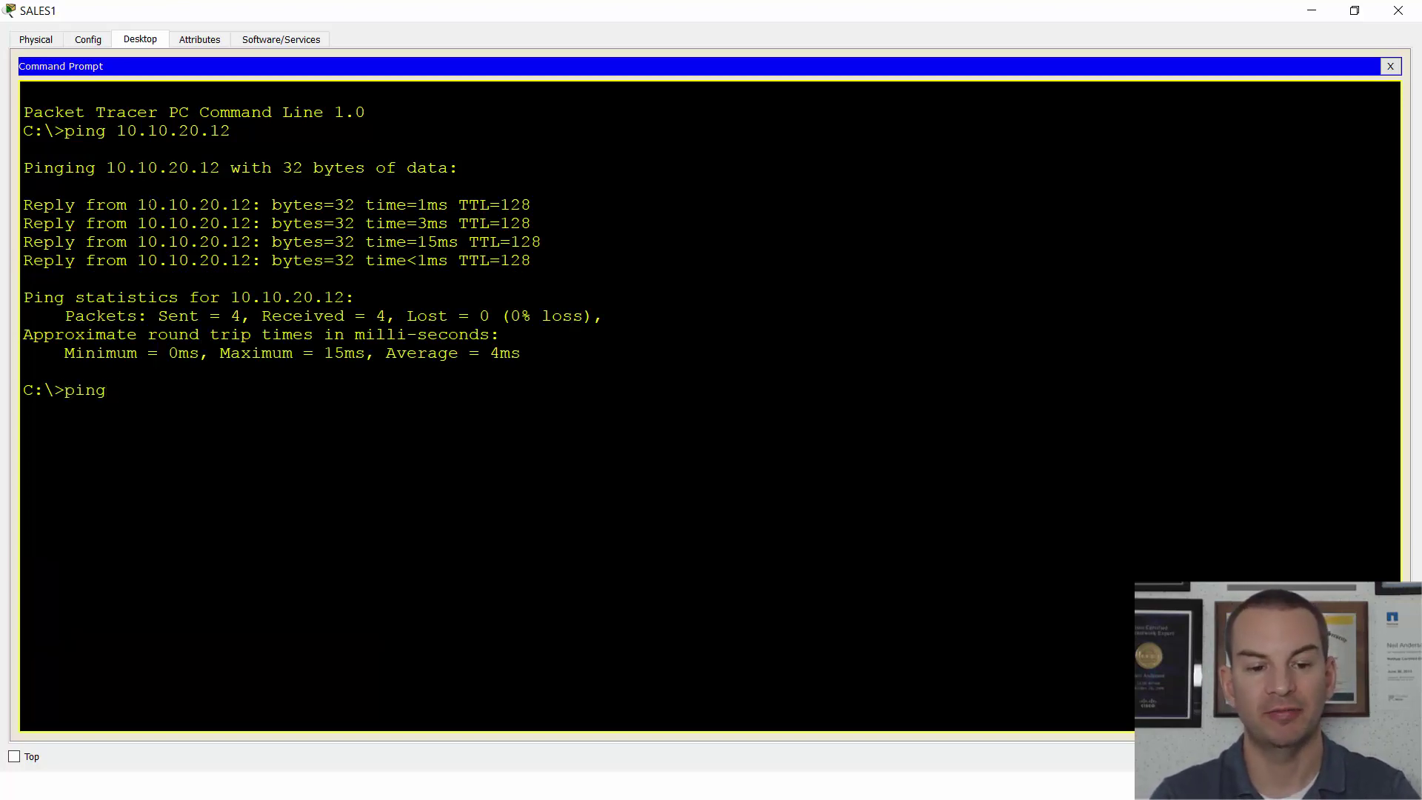
pyautogui.write(' 10.10.')
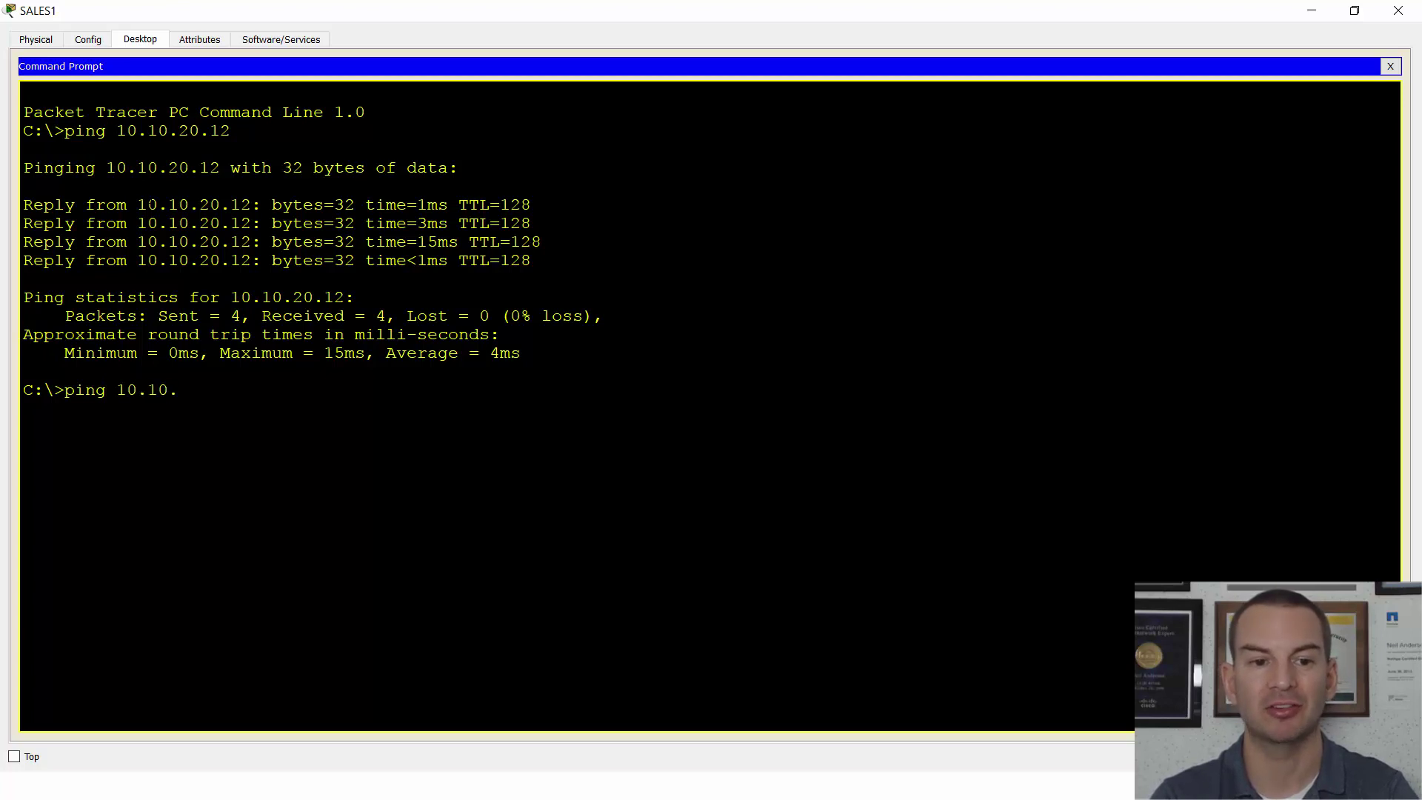
pyautogui.write('10.11')
pyautogui.press('Return')
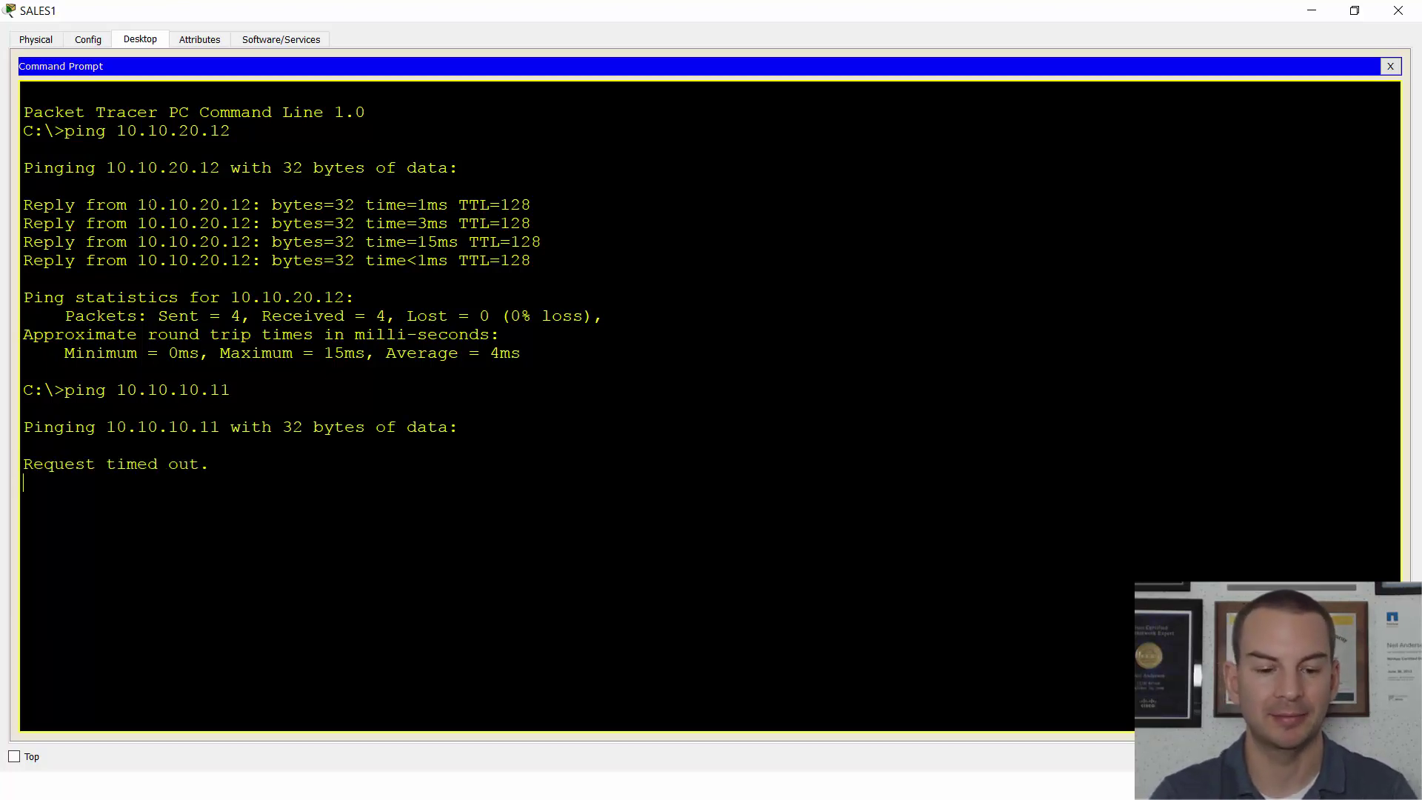
# Step: Switch from SALES1's command prompt back to the VTP Lab slide in the PowerPoint slide show
pyautogui.hotkey('alt', 'Tab')
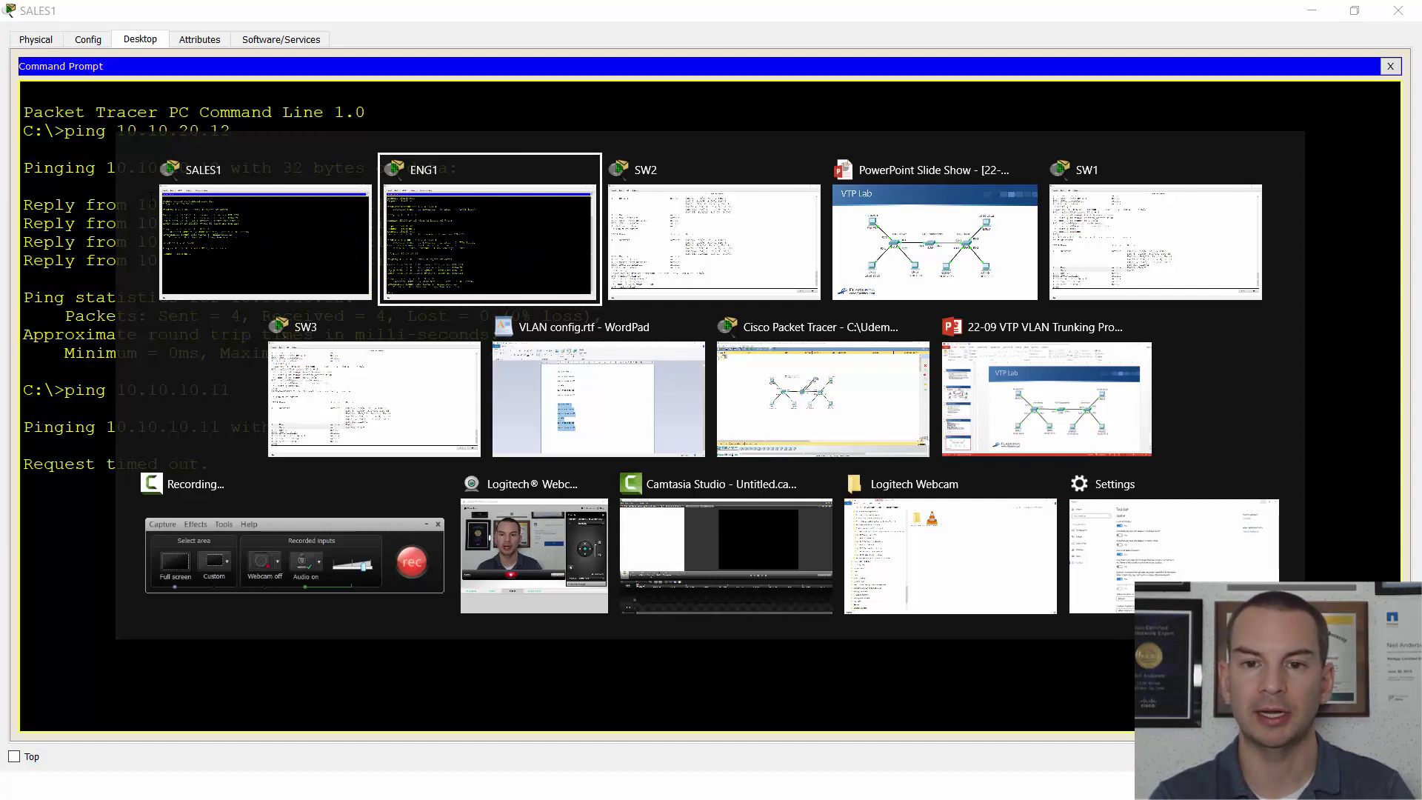
pyautogui.press('Tab')
pyautogui.press('Tab')
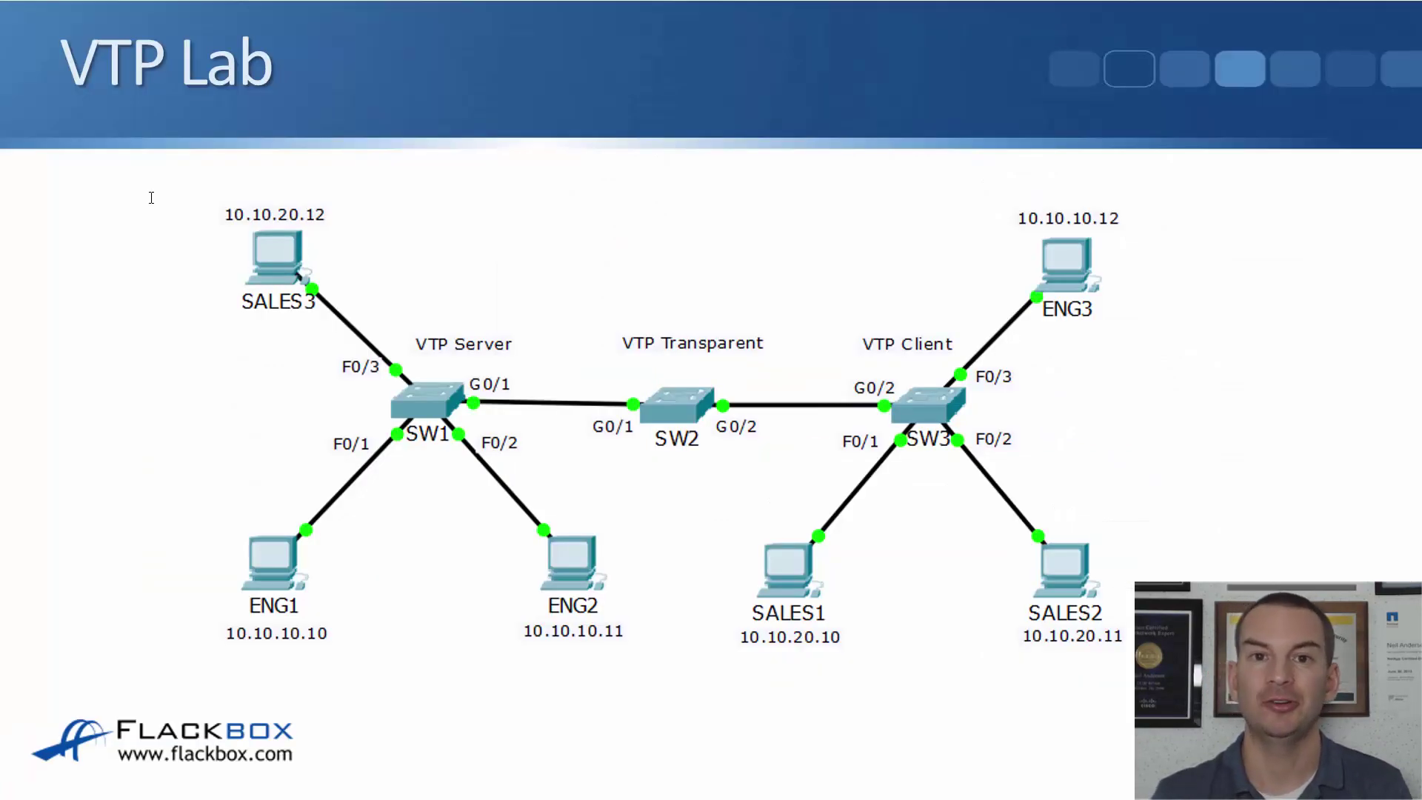